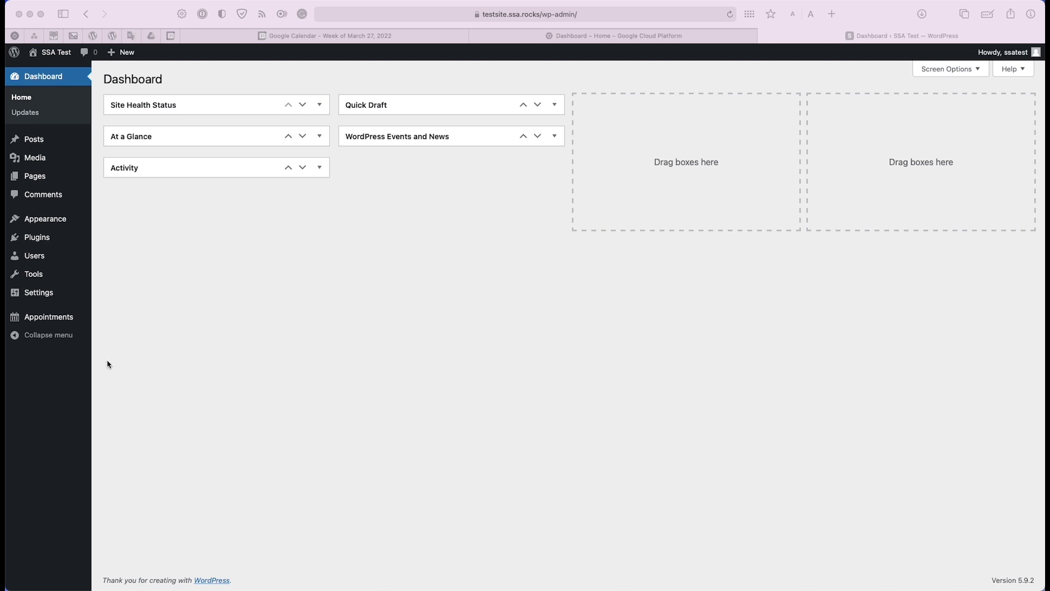
Switch on the Google Calendar integration in Simply Schedule Appointments settings
left_click(71, 322)
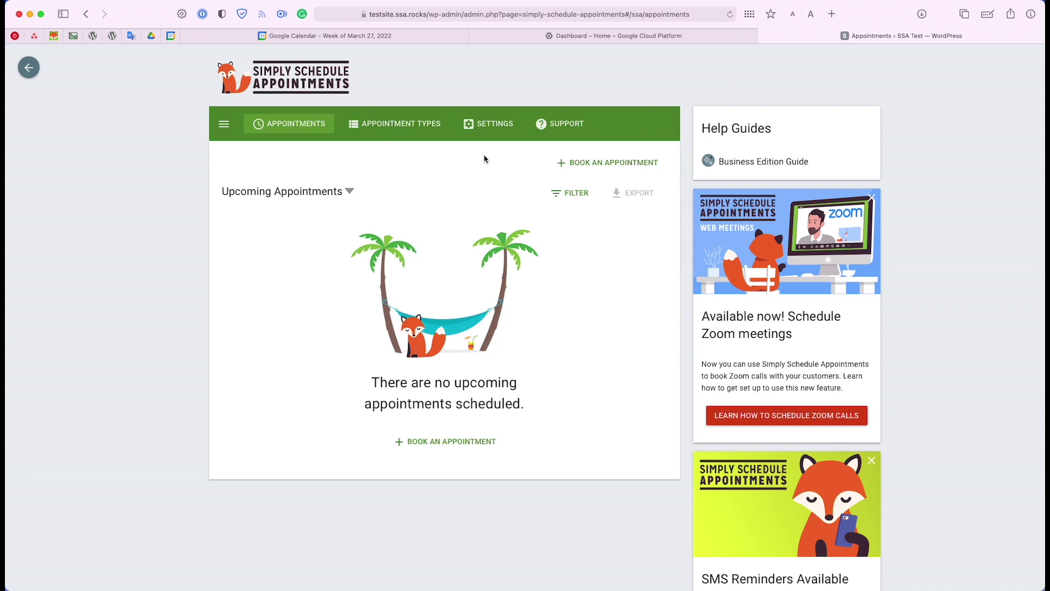
left_click(502, 130)
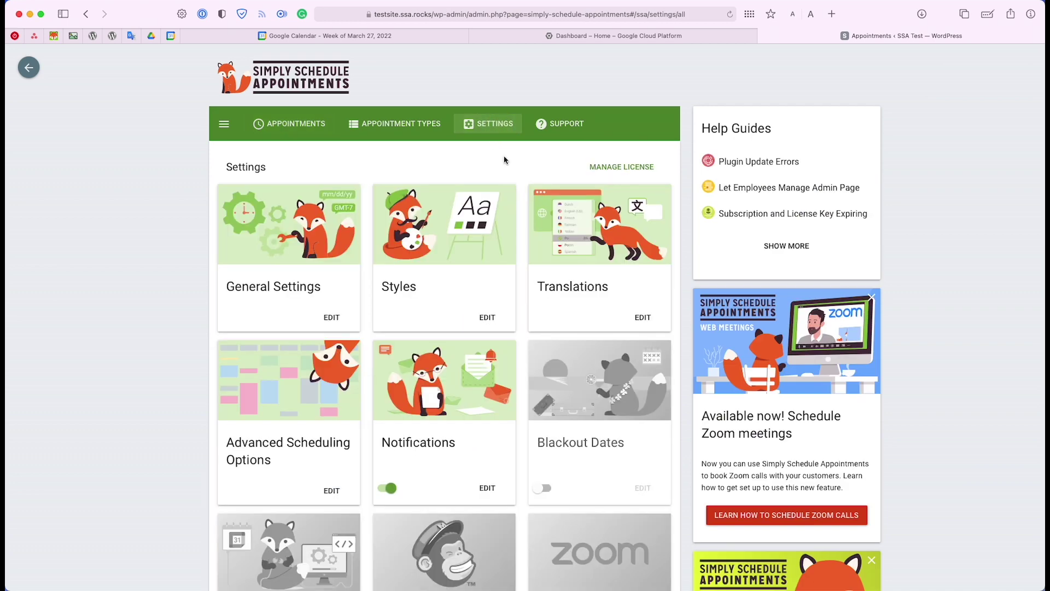
scroll(508, 172, "down", 2)
scroll(507, 171, "down", 10)
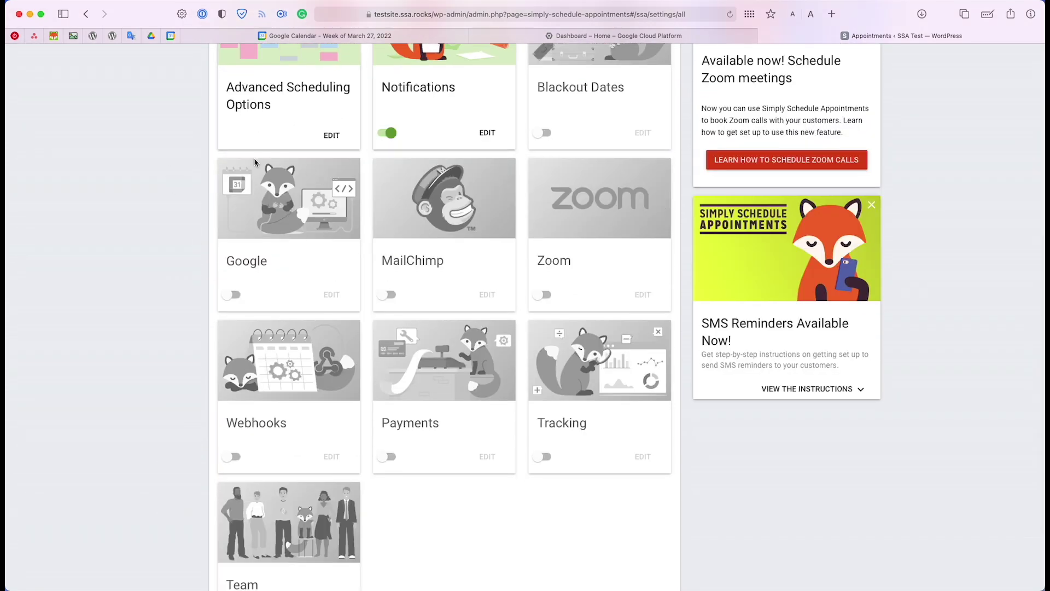
left_click(232, 294)
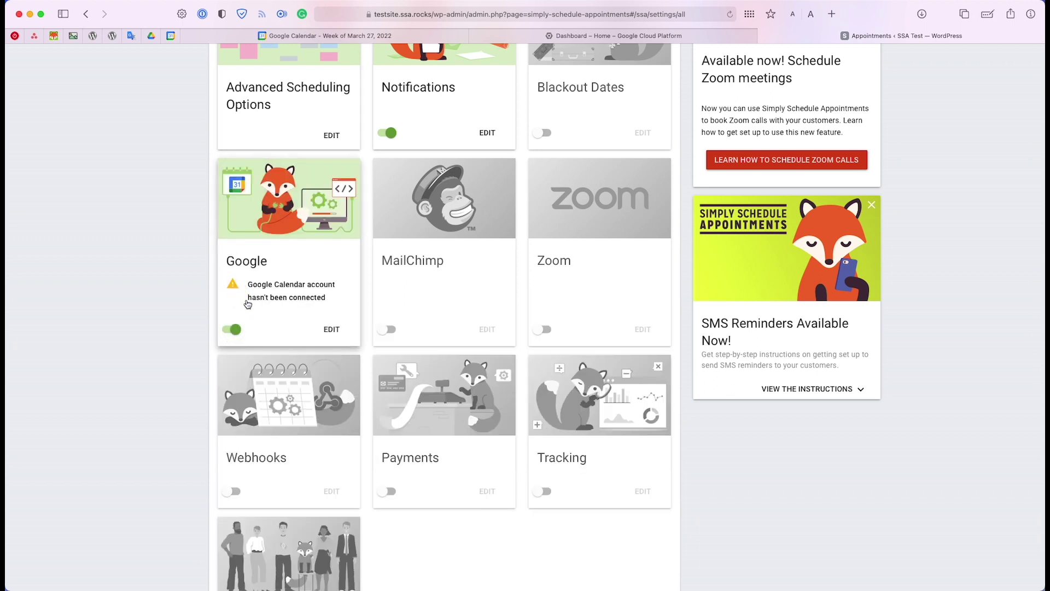
Open the Google integration's settings and go to the Client ID and Client Secret fields
left_click(332, 330)
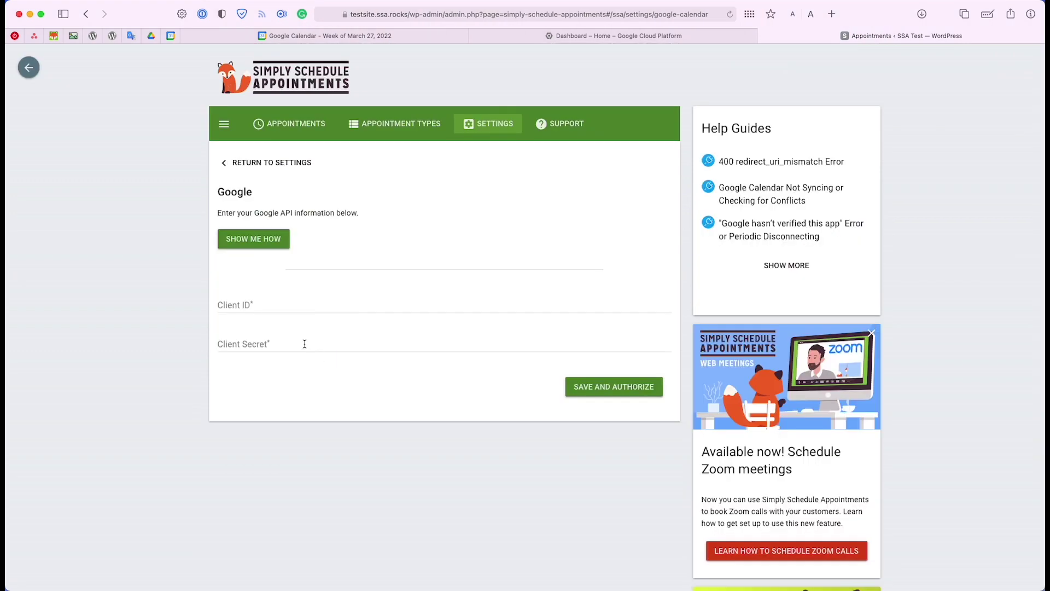
left_click(226, 296)
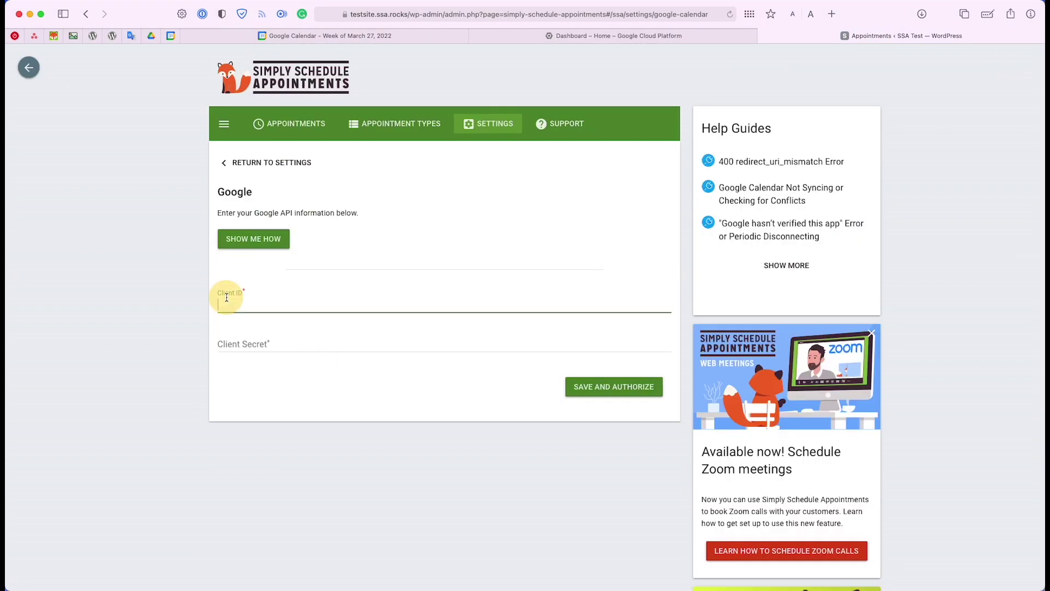
left_click(269, 343)
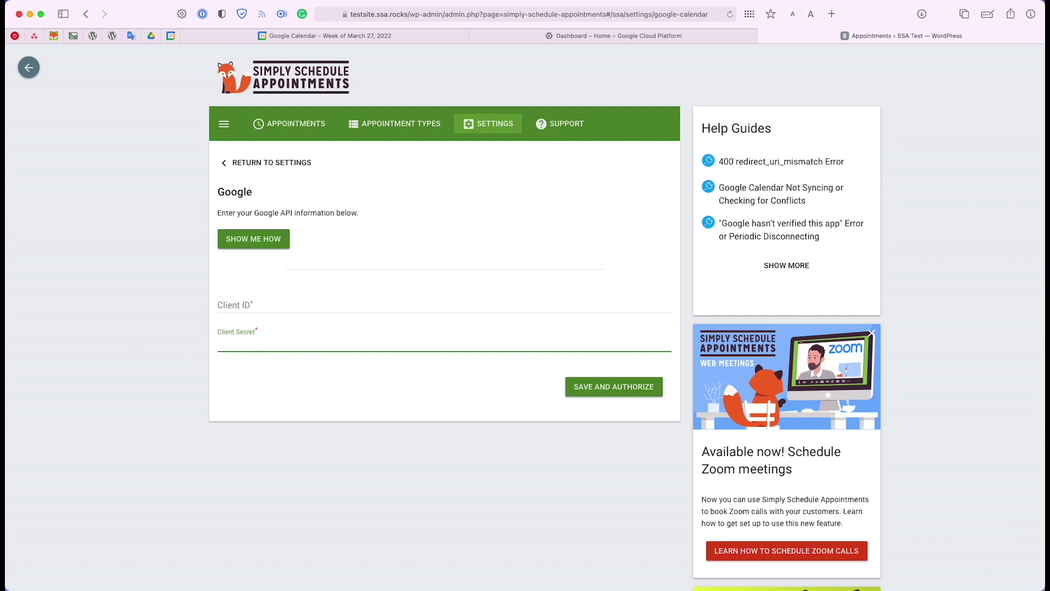
Check the console.cloud.google.com address noted in TextEdit, then return to the Google Cloud Platform tab
key("super+Tab")
left_click_drag(383, 378, 598, 297)
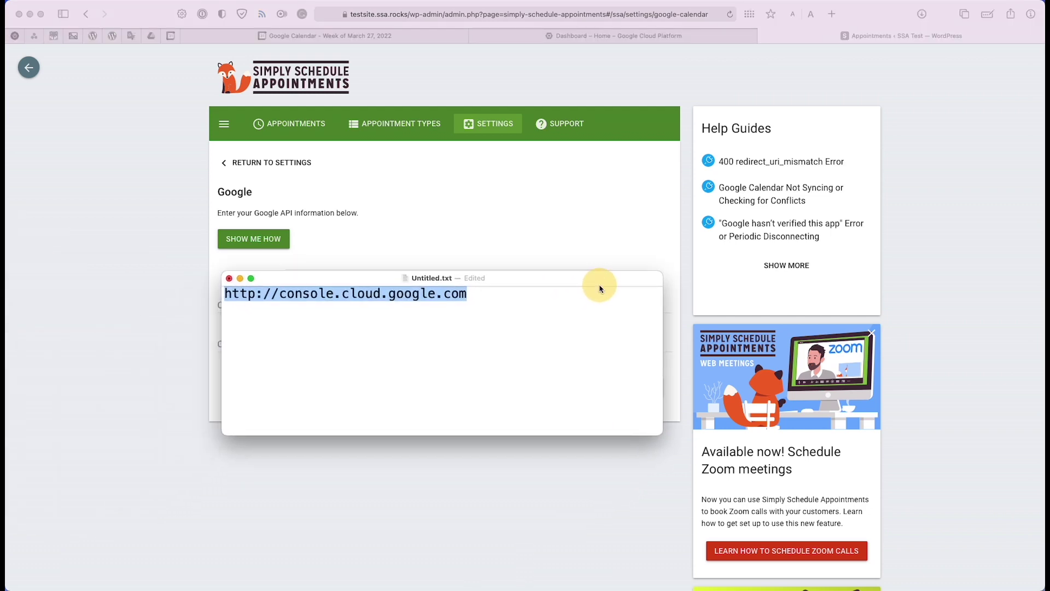
left_click(281, 294)
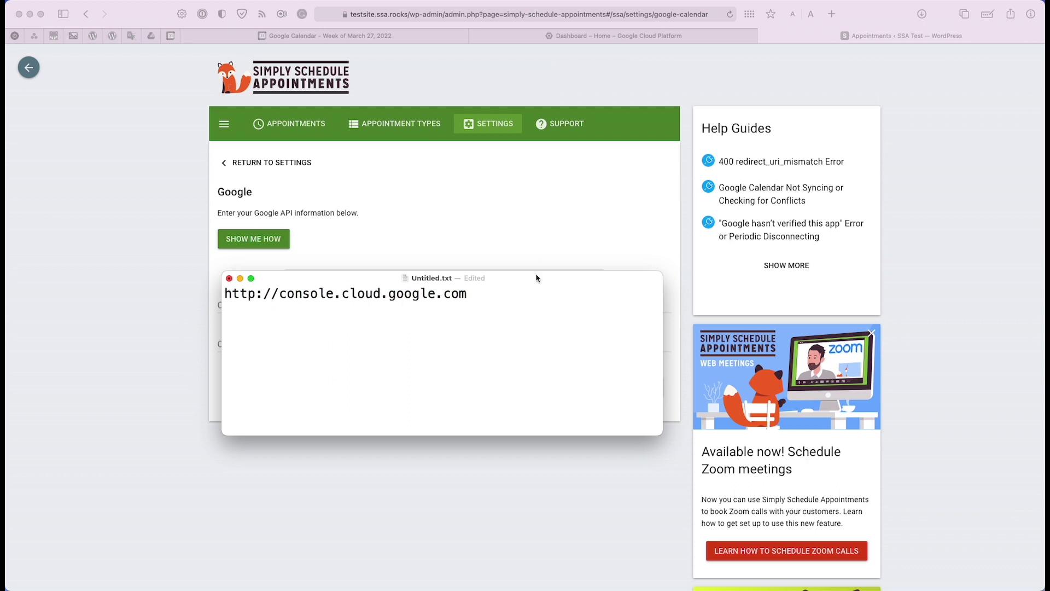
key("super+Tab")
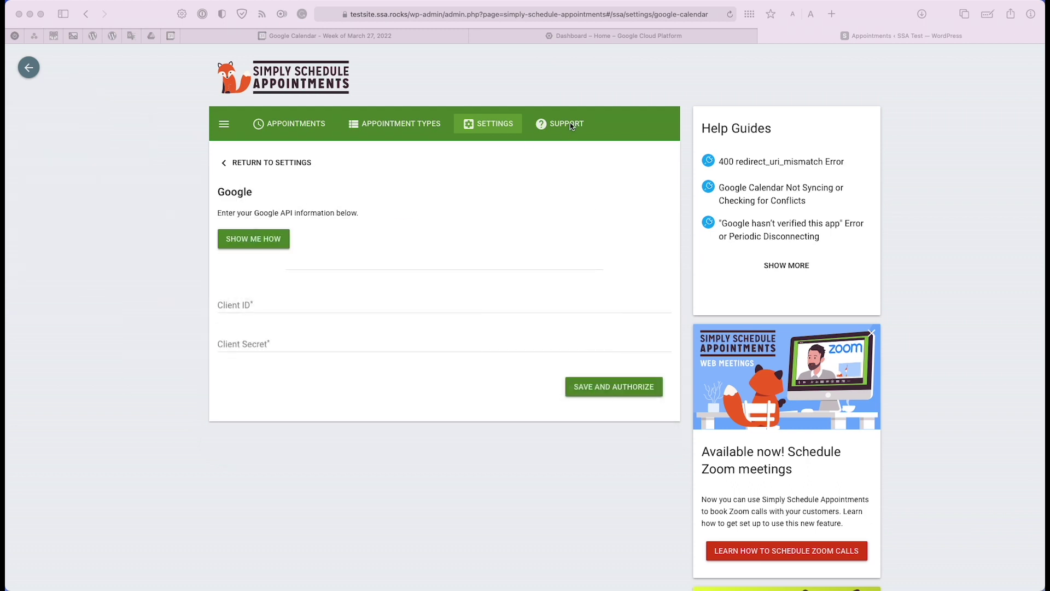
left_click(611, 39)
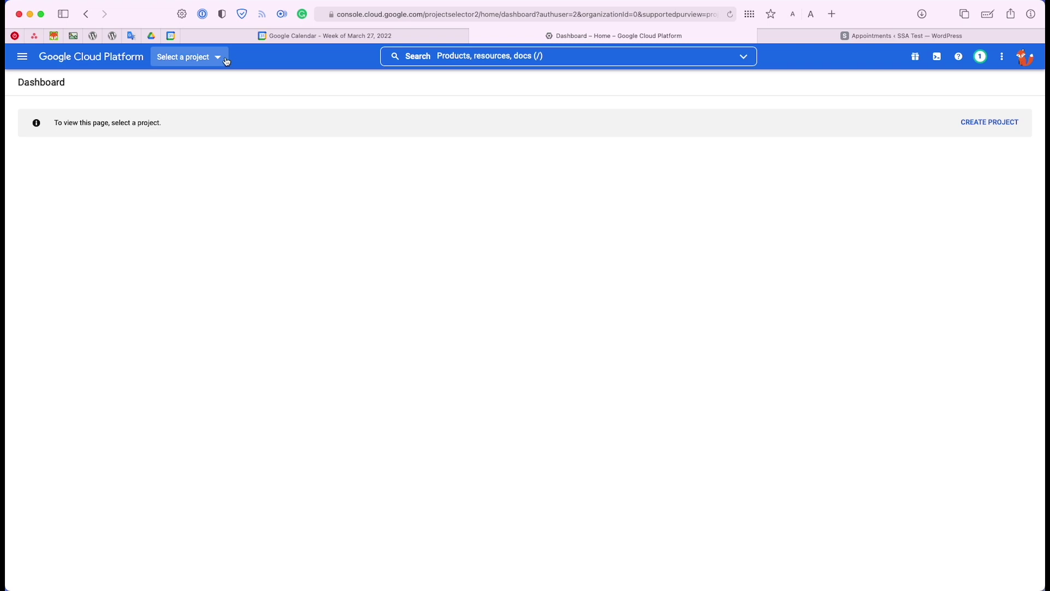
Open the Select a project picker, which lists only No organization
left_click(227, 61)
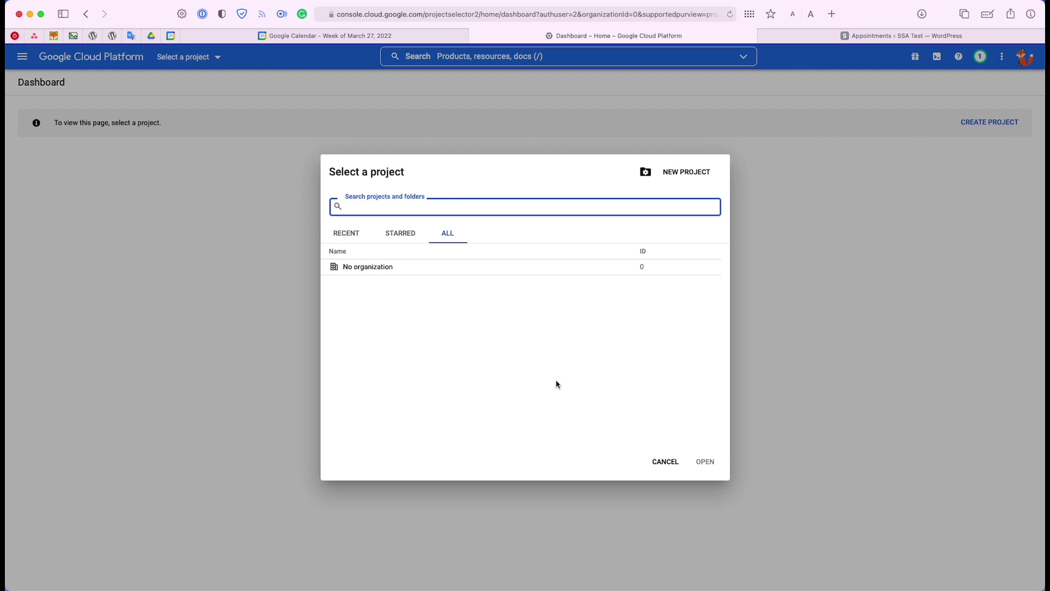
Create a new project named 'My Booking Calendar Sync API', leaving its location as No organization
left_click(688, 173)
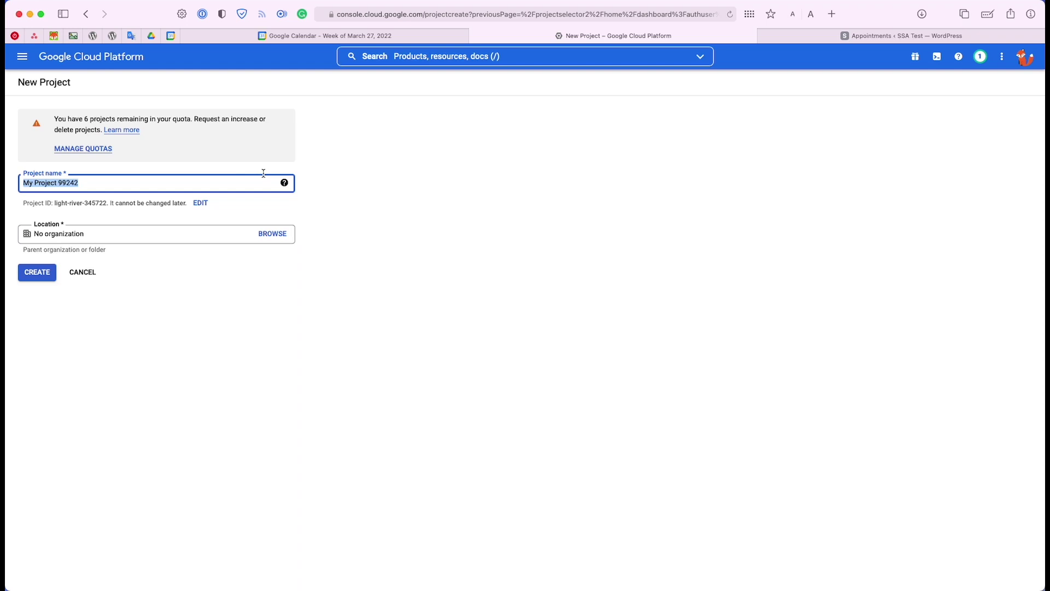
type("My")
key("BackSpace")
type("c ")
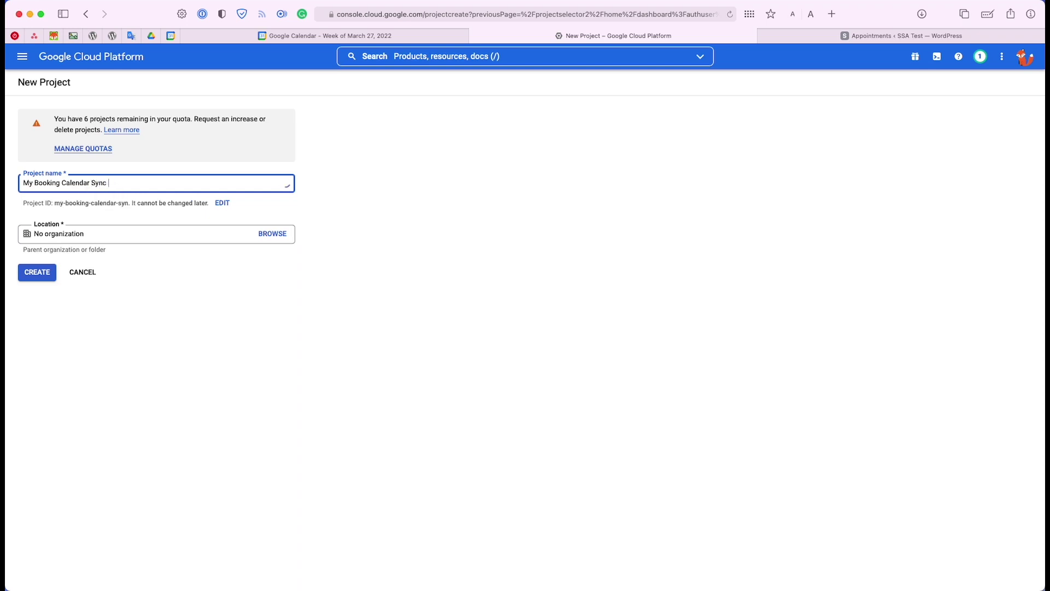
type("API")
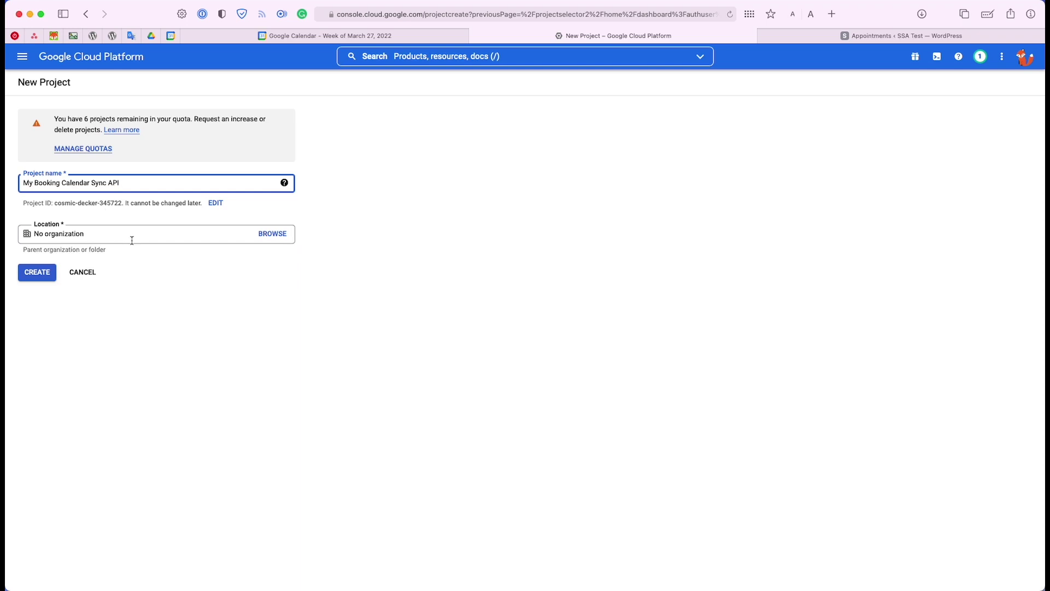
left_click(261, 236)
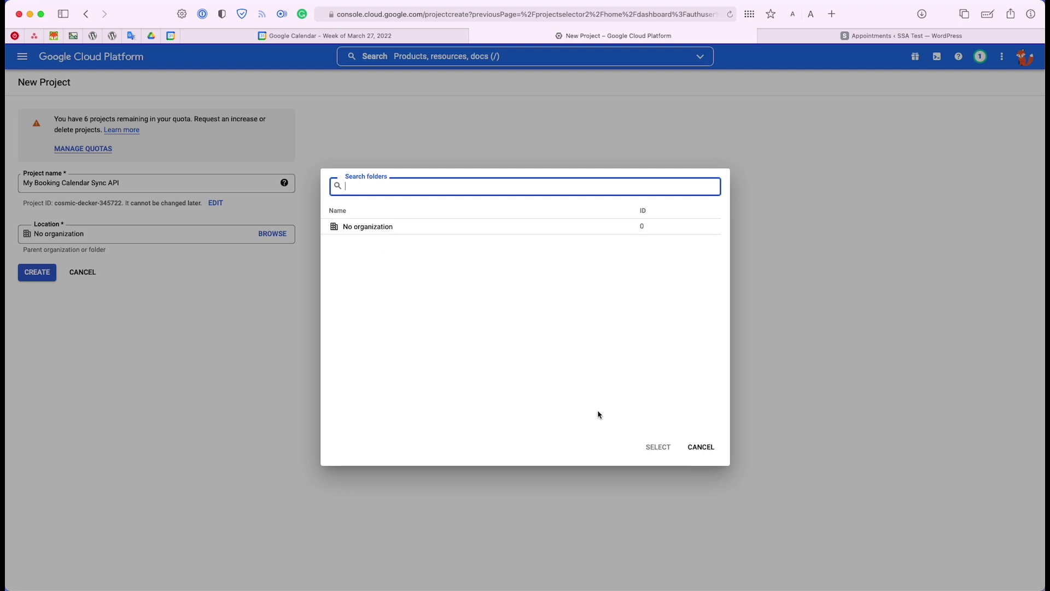
left_click(704, 452)
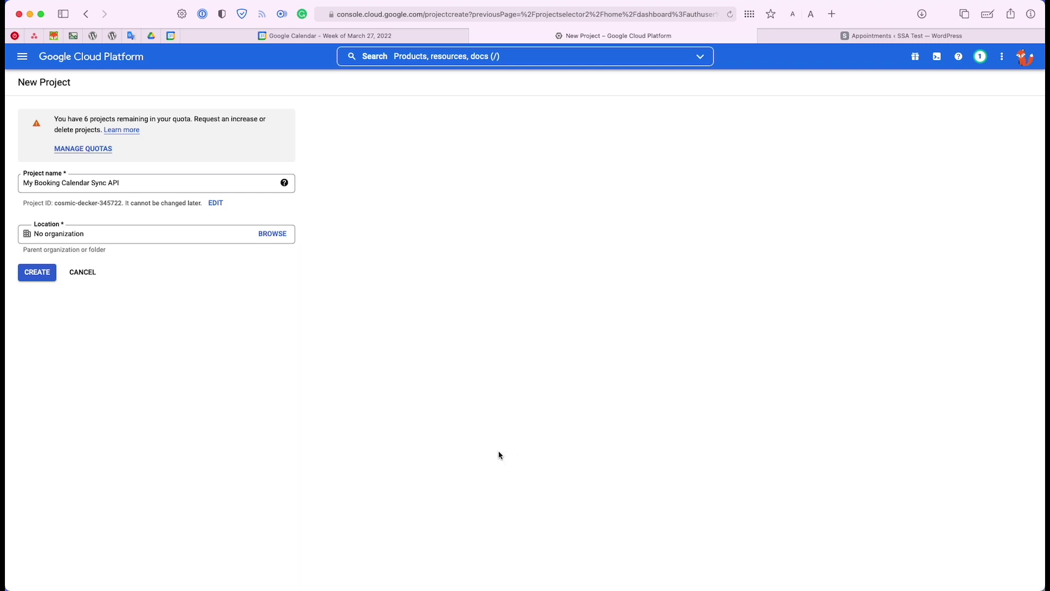
left_click(23, 273)
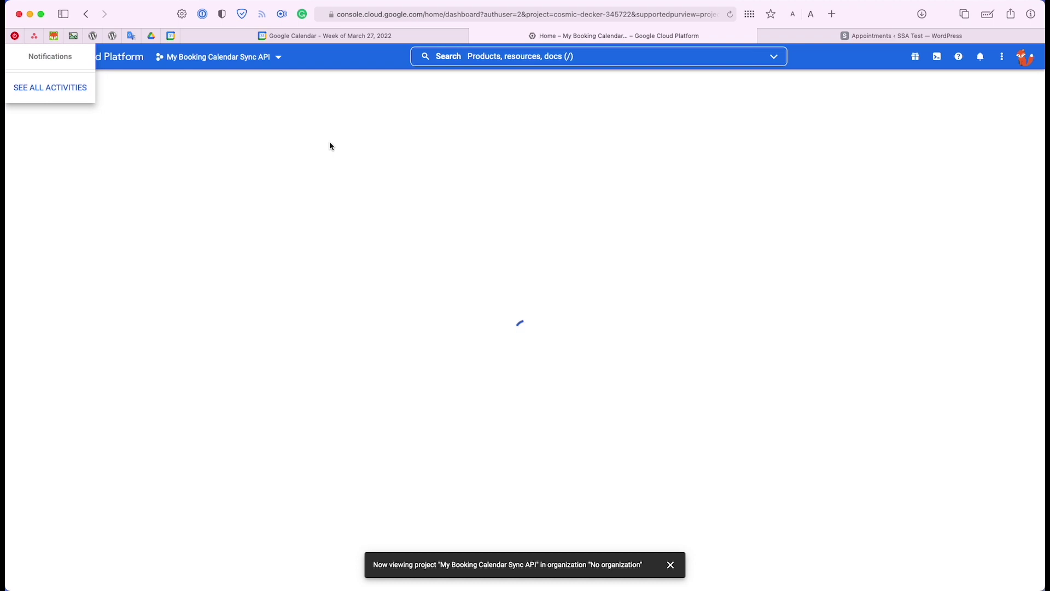
Reload the dashboard and confirm in the project list that My Booking Calendar Sync API is current
left_click(730, 16)
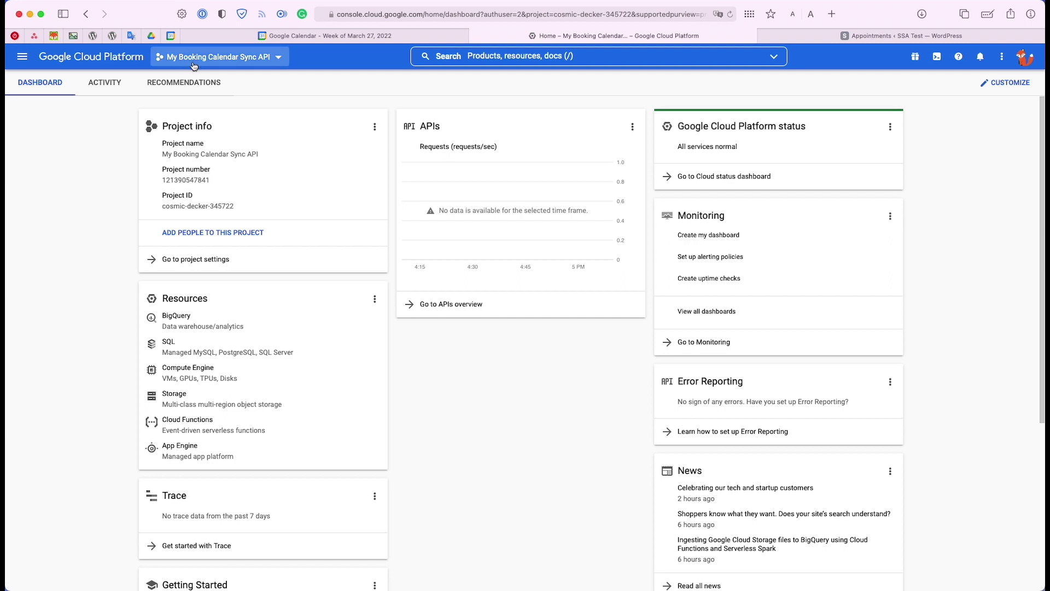
left_click(234, 66)
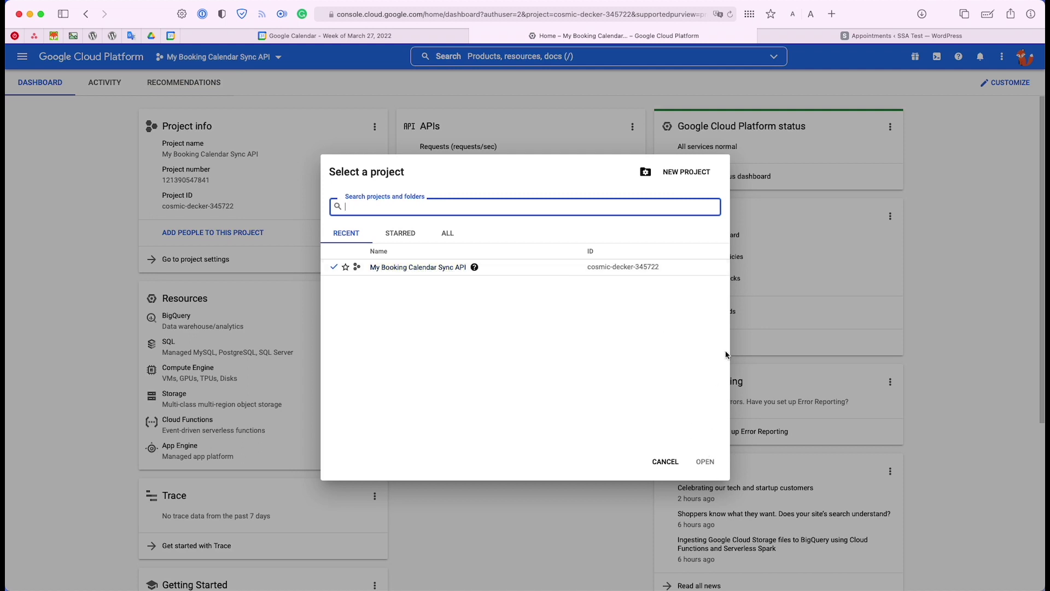
left_click(858, 253)
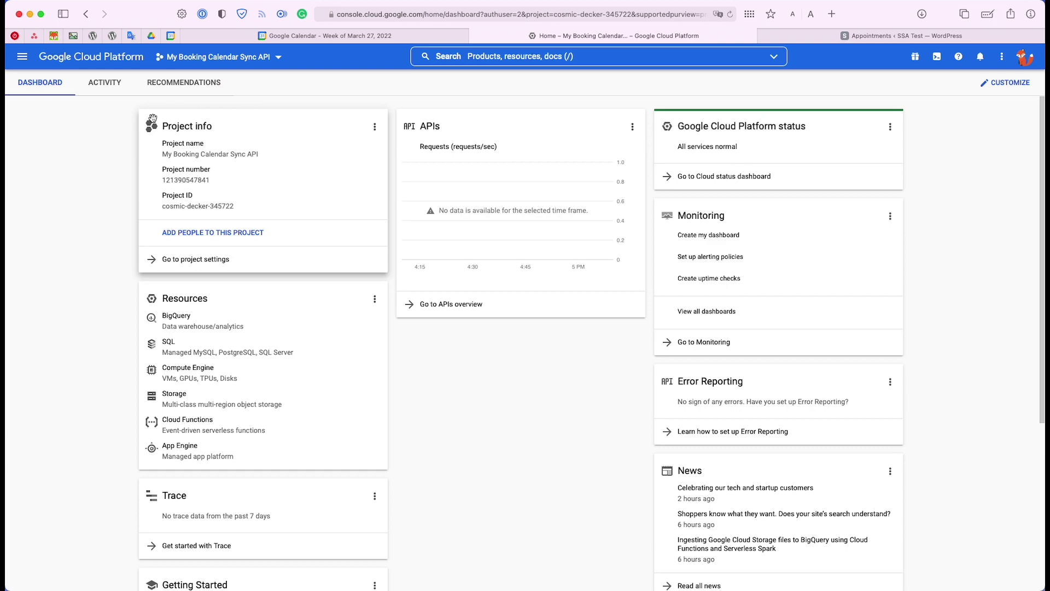
Use the dashboard's Explore and enable APIs link to reach the API Library
left_click(22, 56)
mouse_move(60, 200)
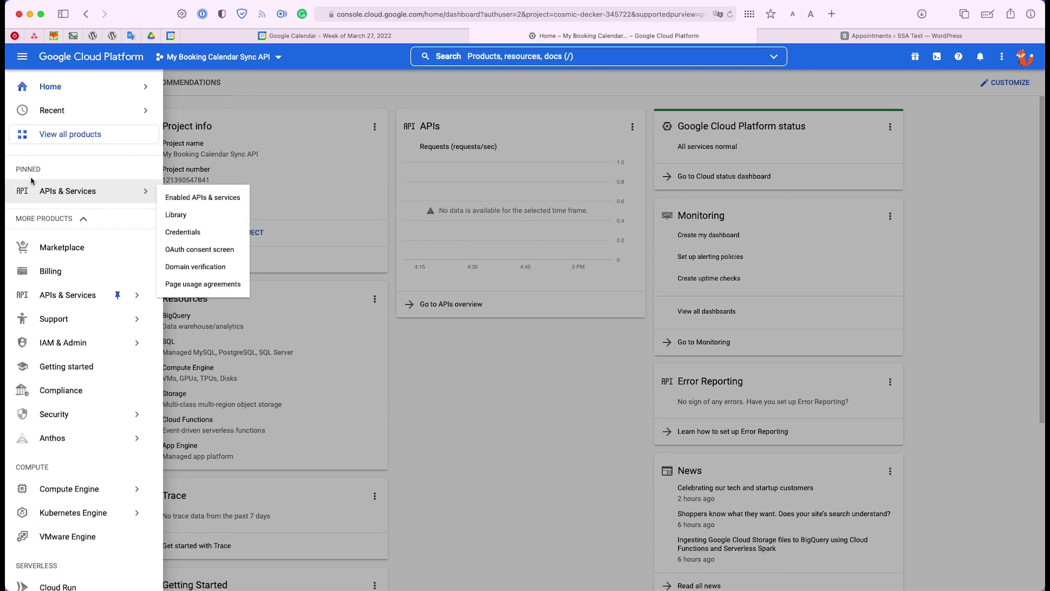
left_click(327, 181)
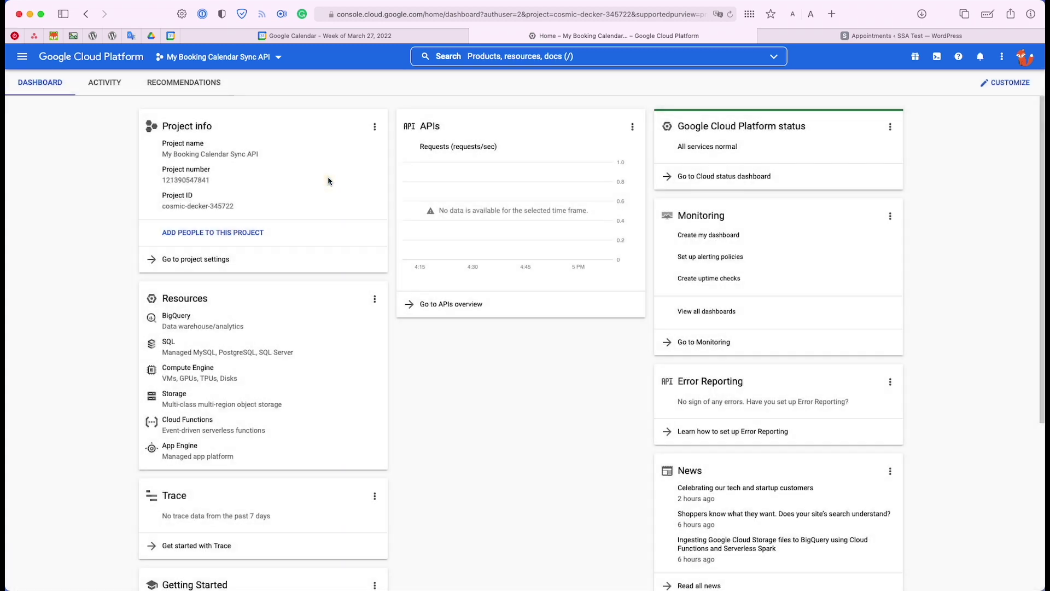
scroll(255, 201, "down", 1)
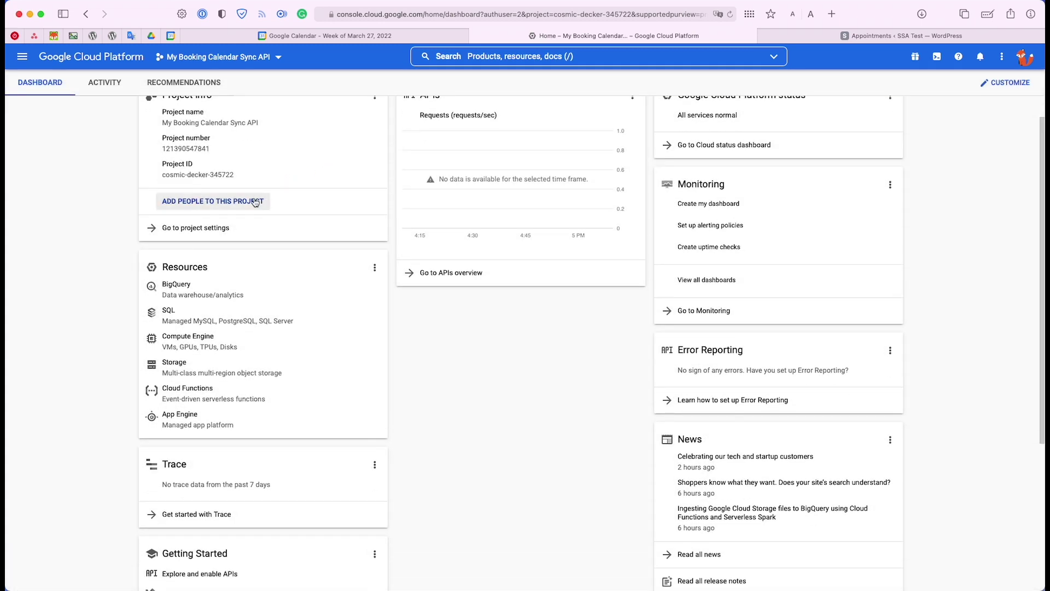
scroll(254, 201, "down", 5)
scroll(255, 203, "down", 2)
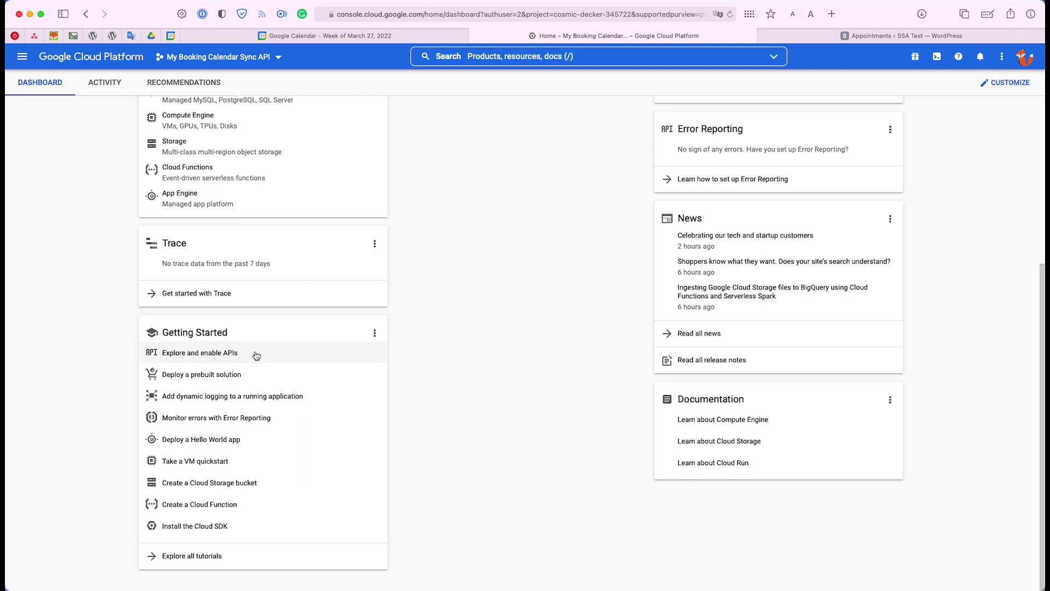
left_click(217, 359)
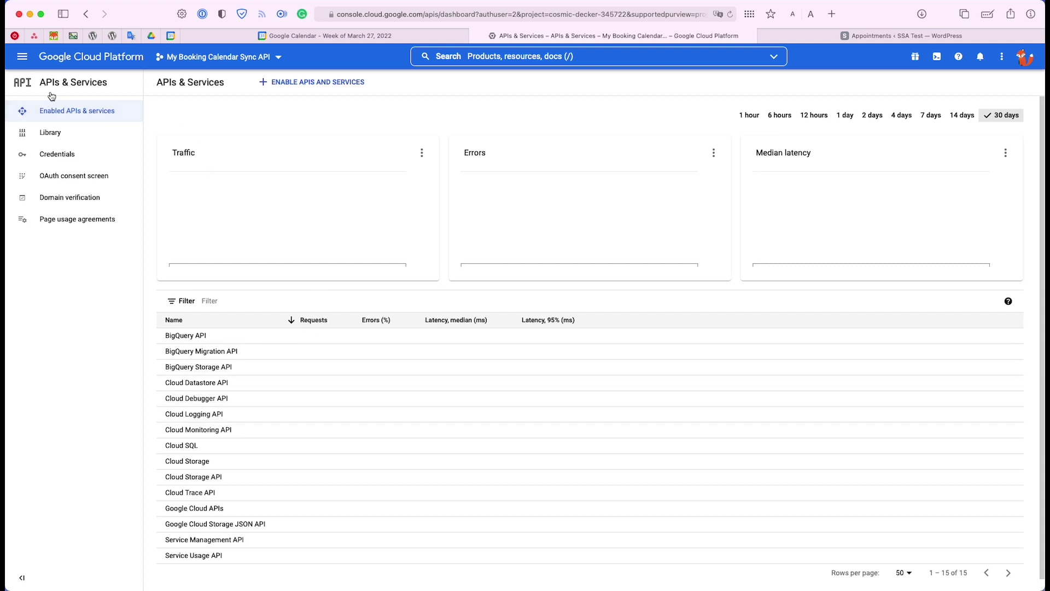
left_click(48, 140)
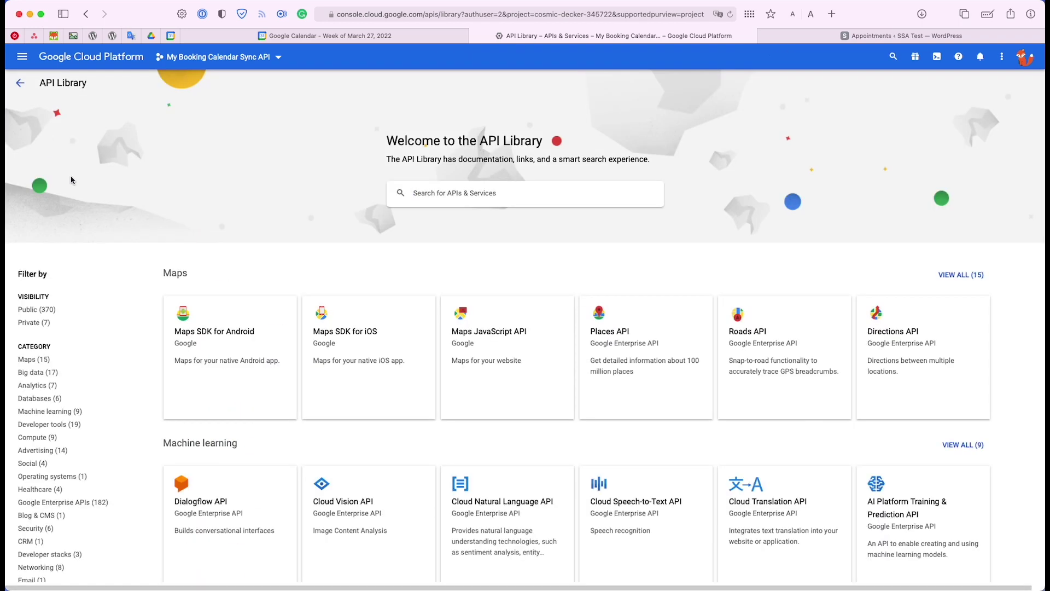
Search the API Library for 'Google calendar' and open the Google Calendar API result
type("Googl")
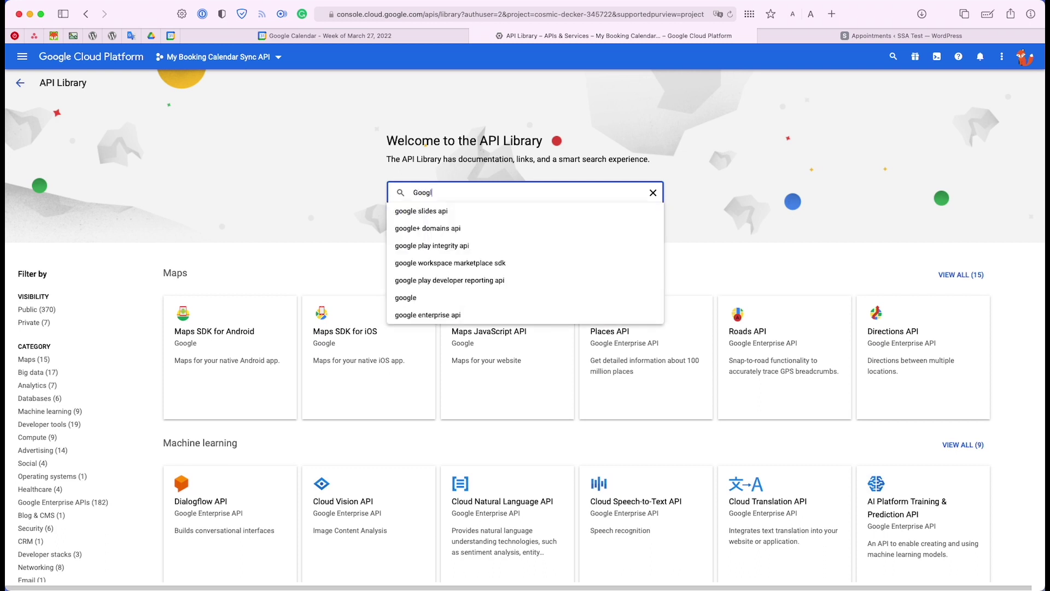
type("e calendar")
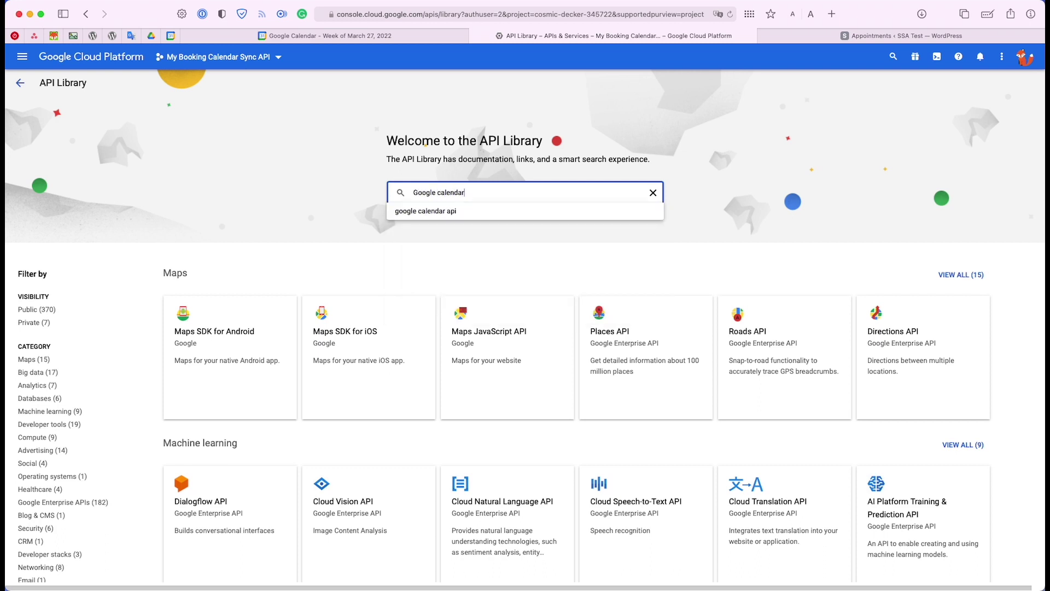
key("Return")
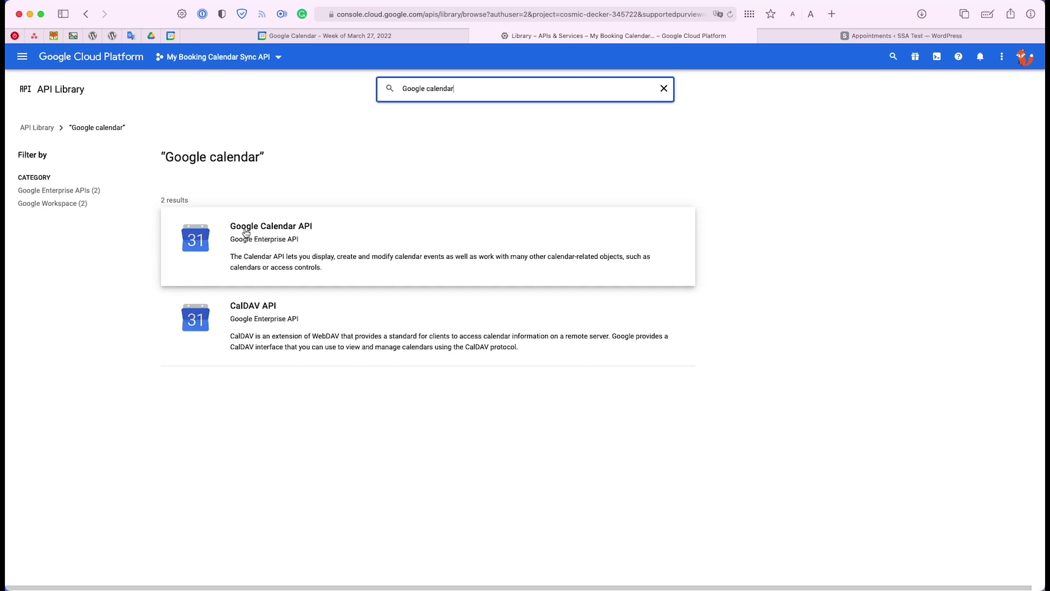
left_click(307, 229)
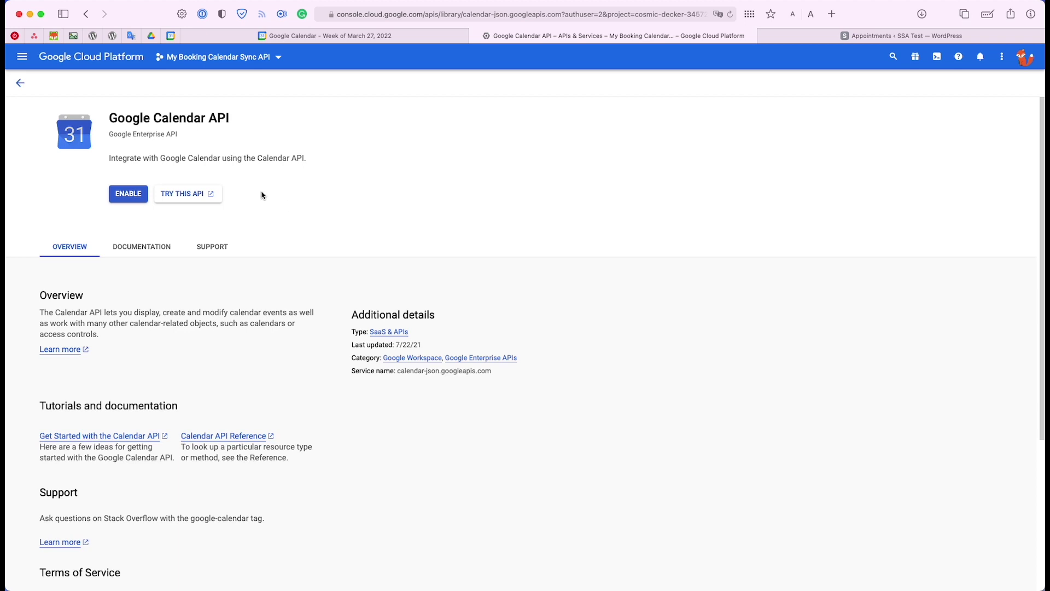
Enable the Google Calendar API, then start Create Credentials from the details page banner
left_click(127, 199)
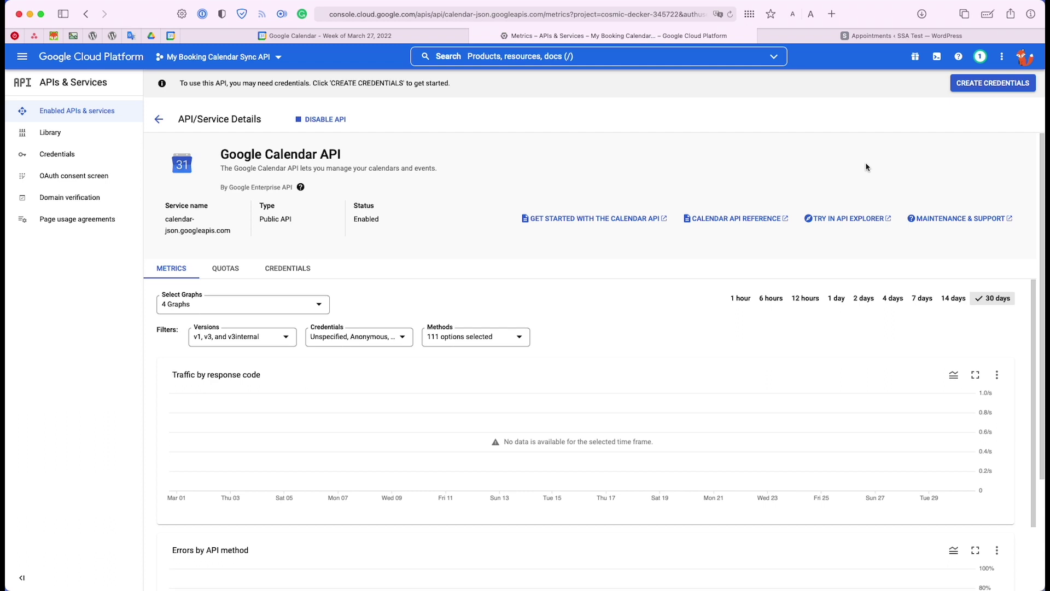
left_click(984, 84)
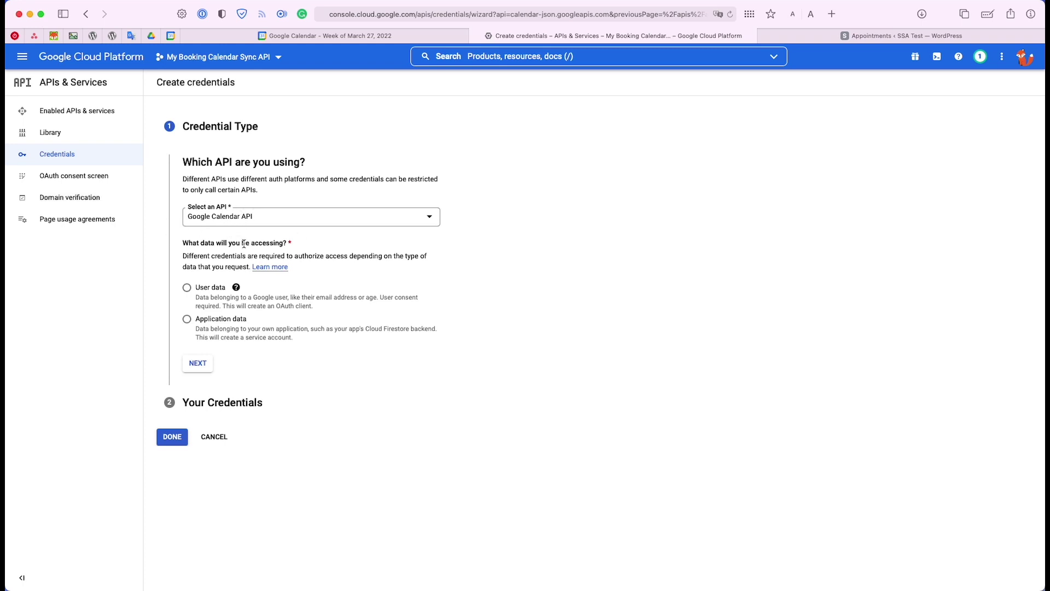
Select User data as the credential type and continue to the OAuth consent screen
left_click(186, 290)
left_click(198, 362)
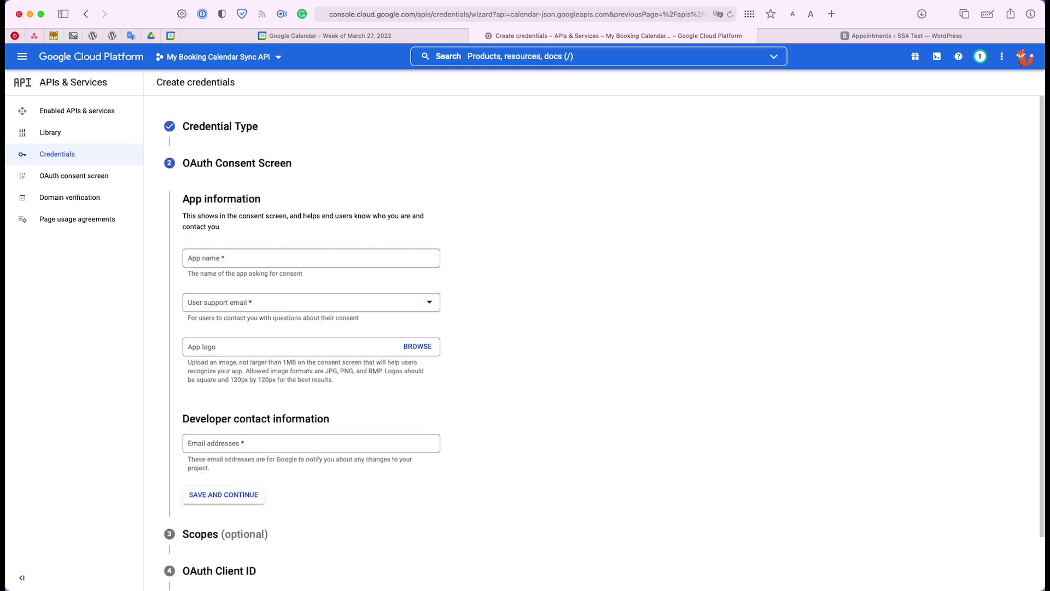
Enter app name 'My Booking Calendar Sync', the support e-mail and developer contact e-mail, then save and continue
scroll(203, 362, "down", 1)
left_click(202, 239)
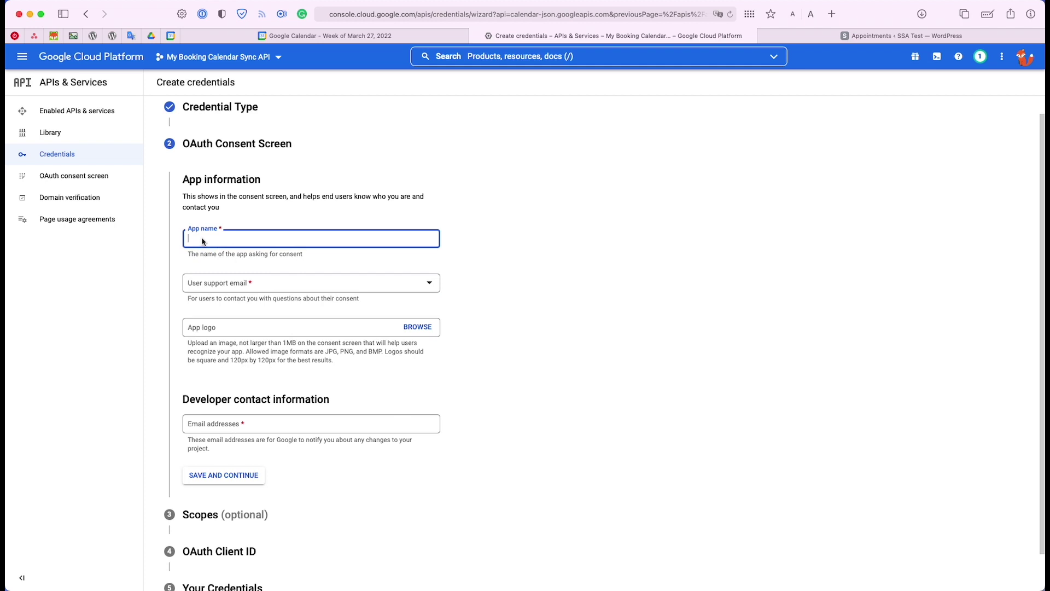
type("My Booking Calendar Sync")
left_click(246, 282)
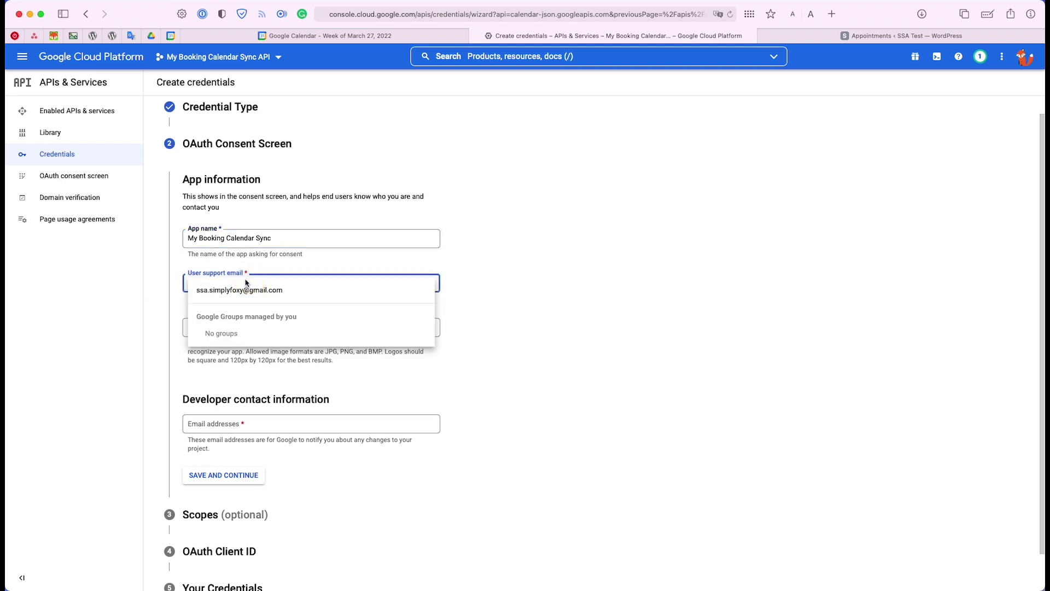
left_click(250, 289)
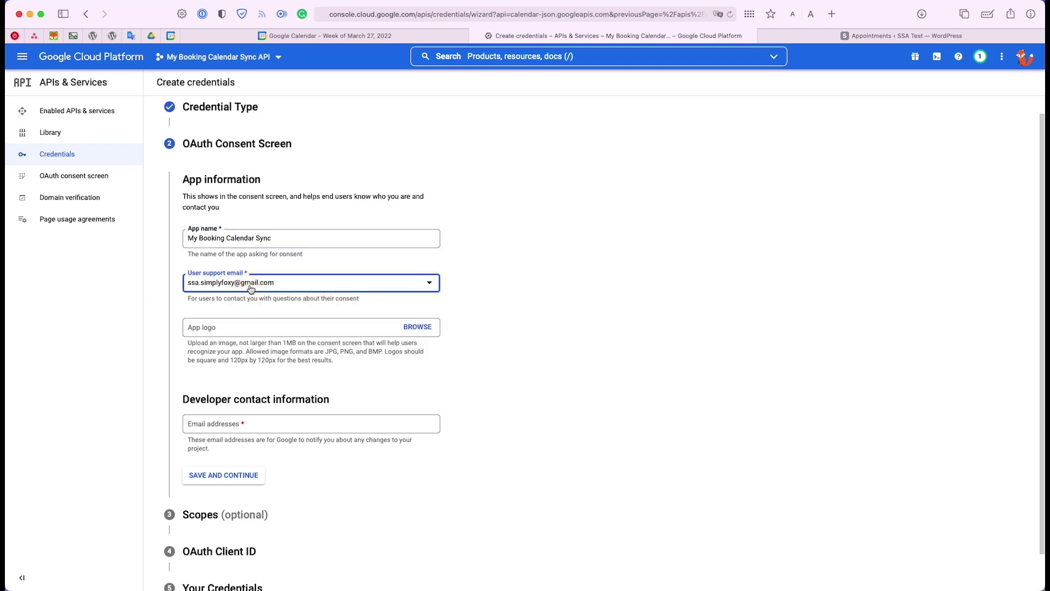
scroll(252, 287, "down", 1)
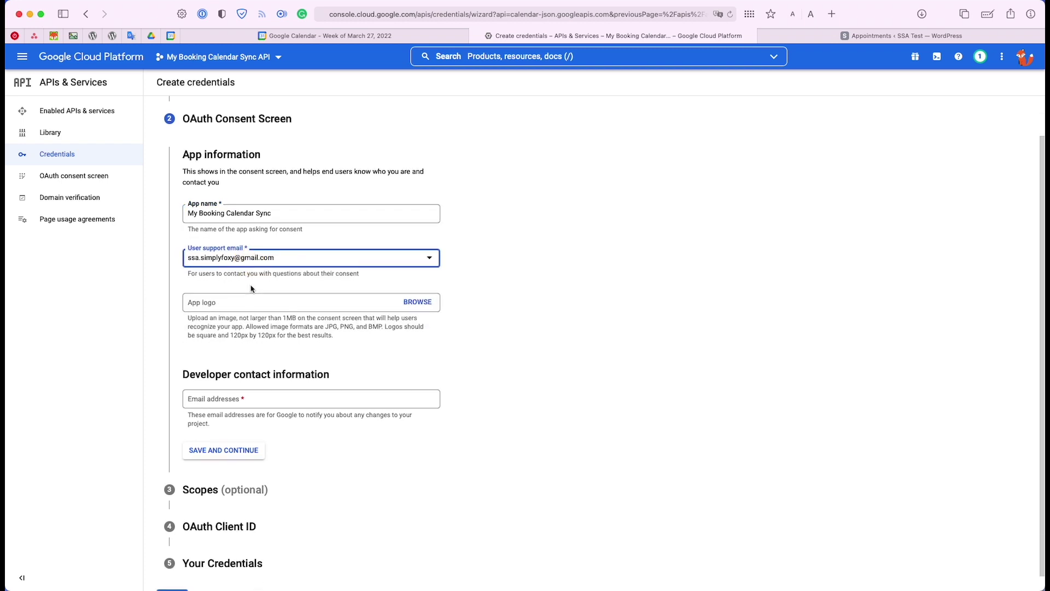
left_click(228, 396)
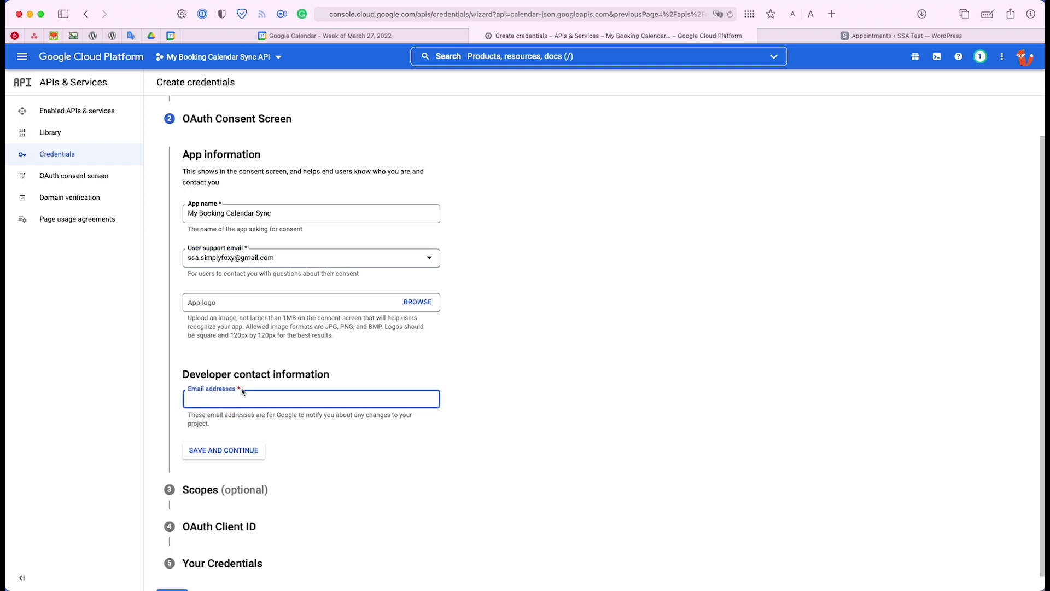
left_click(257, 454)
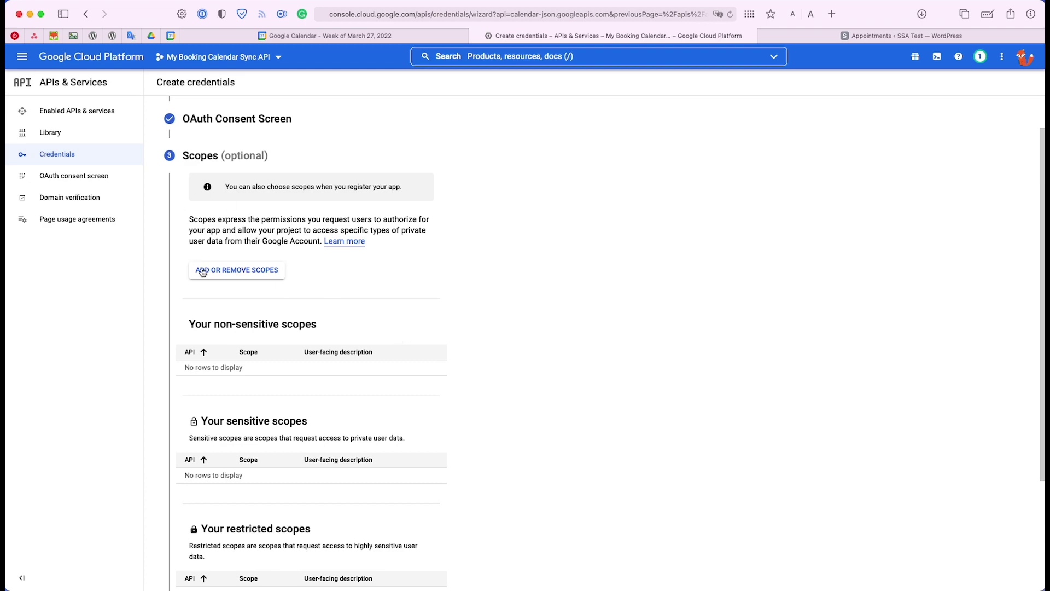
Filter the scope list to Google Calendar API, tick .../auth/calendar and update the scopes
left_click(230, 276)
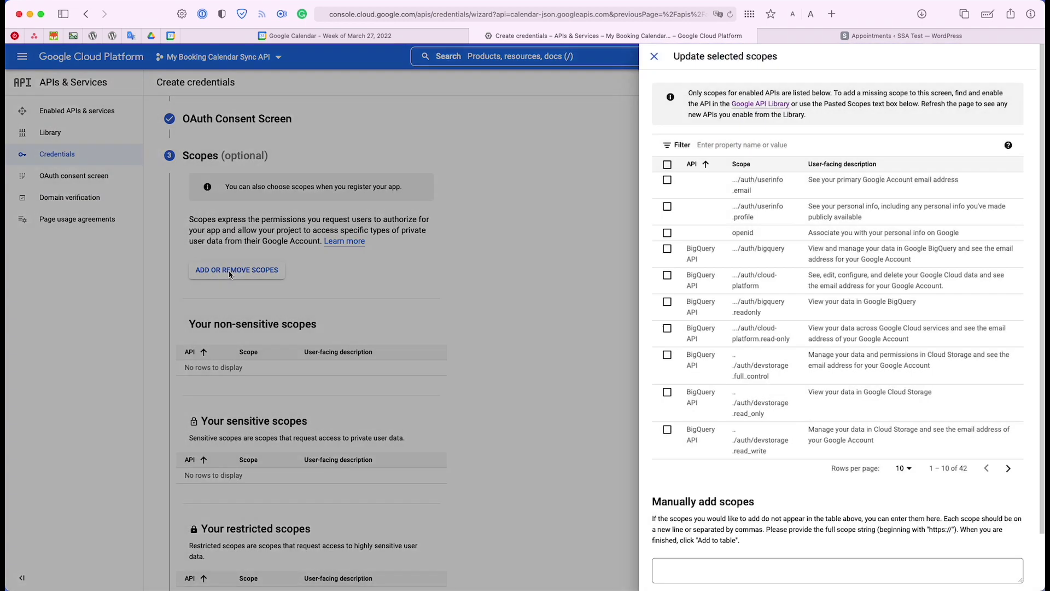
left_click(734, 147)
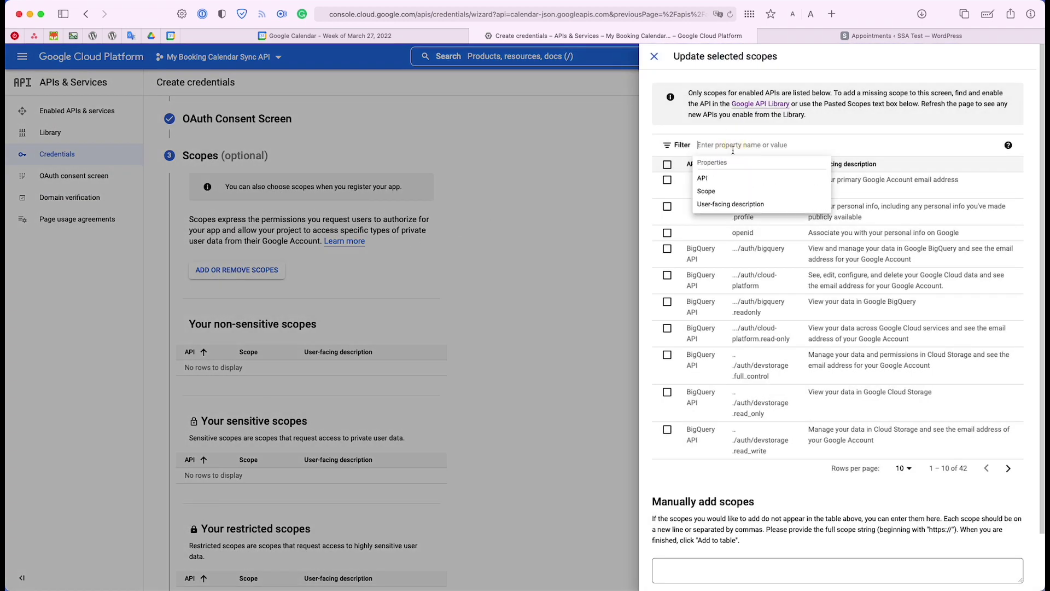
type("google")
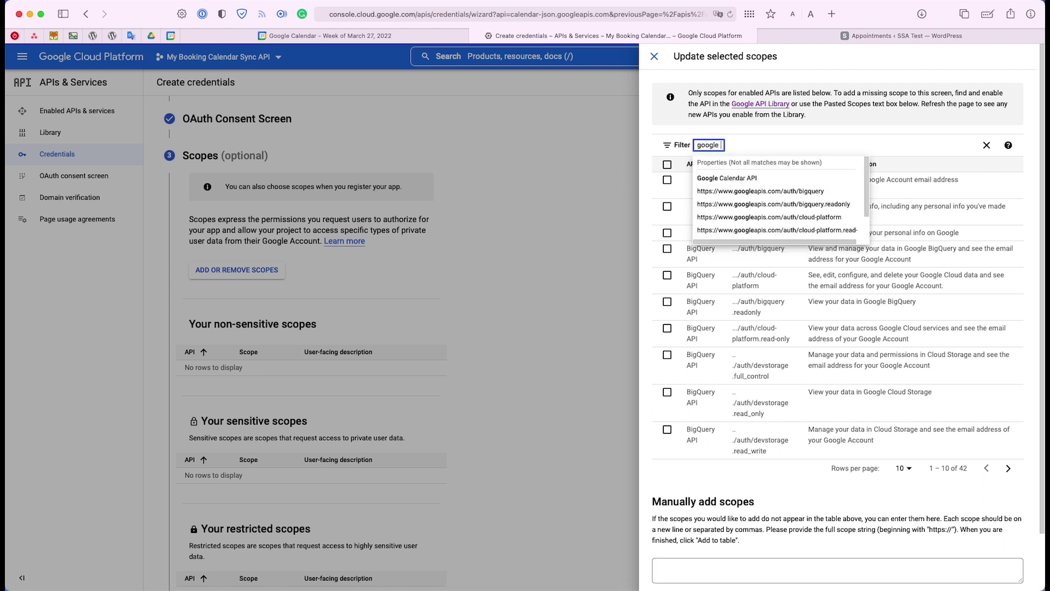
key("Down")
key("Return")
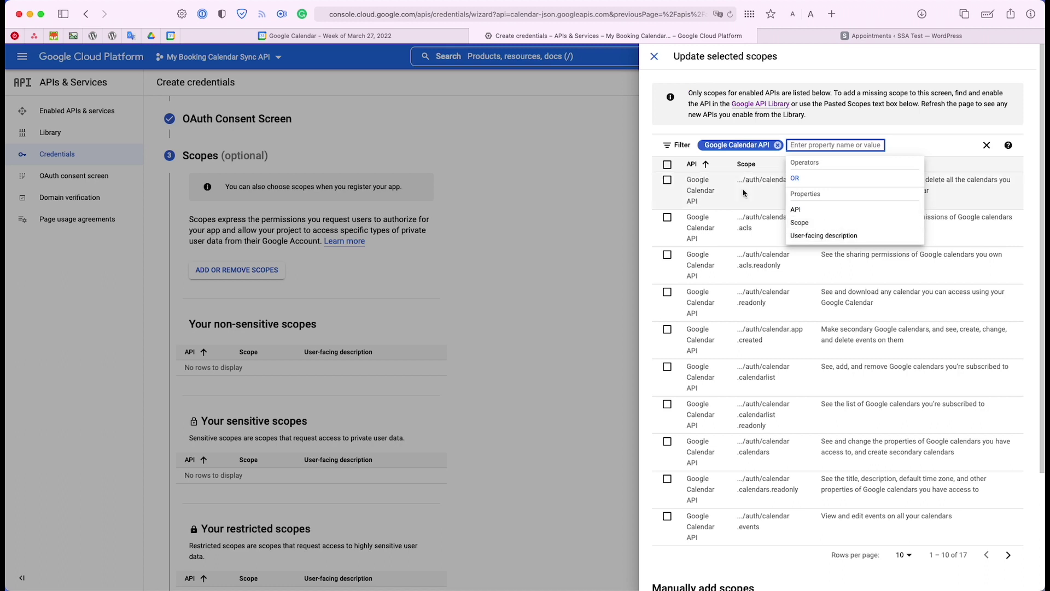
left_click(646, 159)
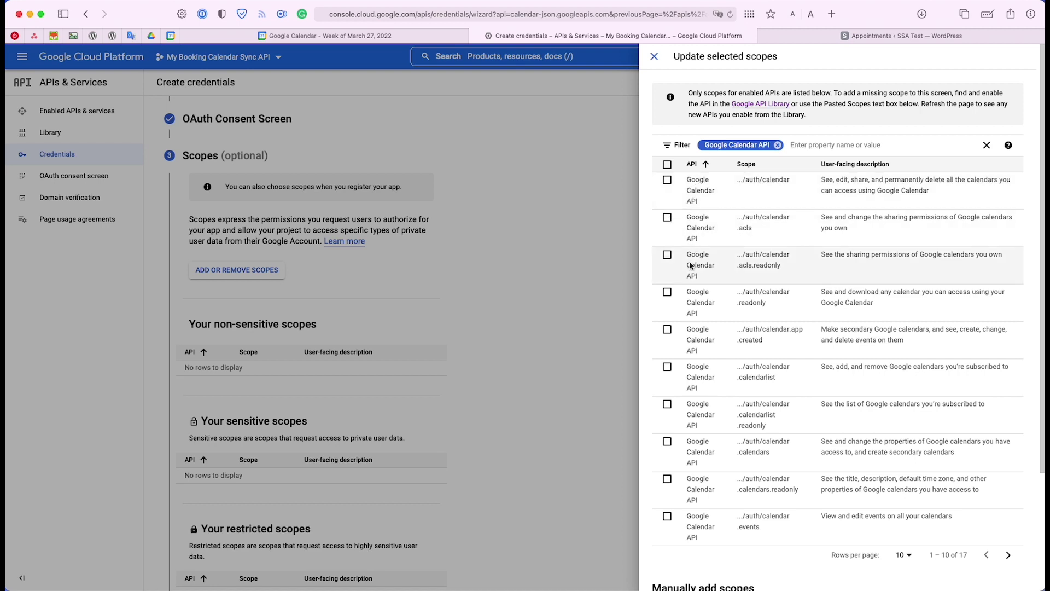
left_click(667, 182)
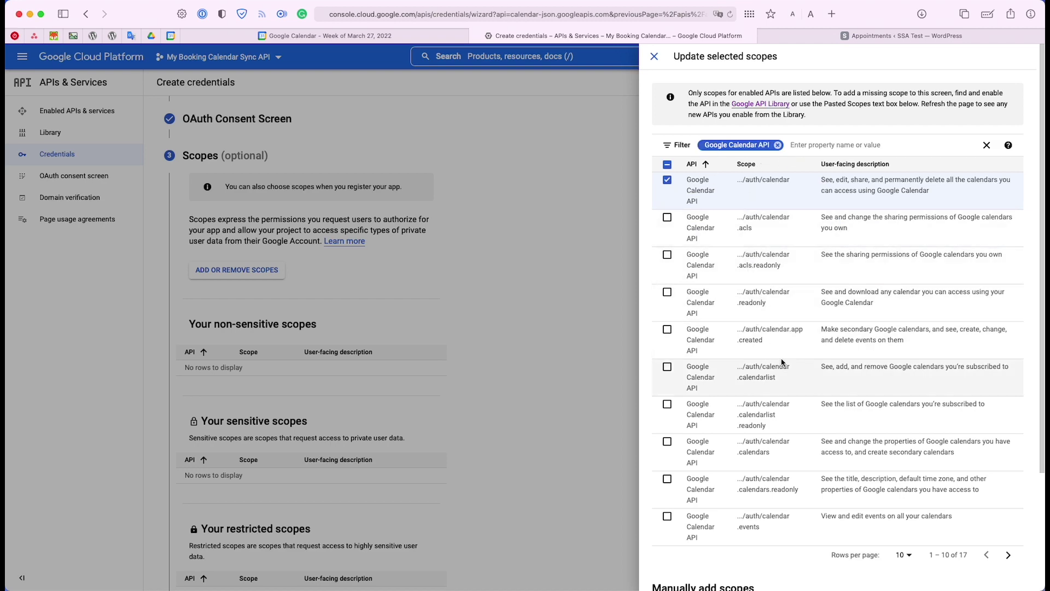
scroll(785, 358, "down", 2)
scroll(785, 358, "down", 2)
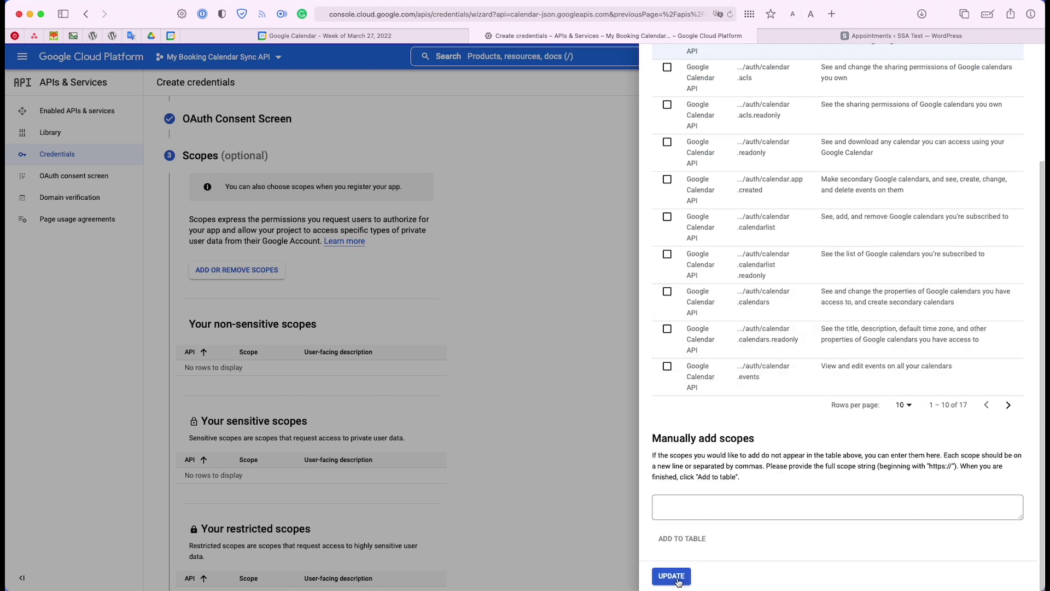
left_click(671, 577)
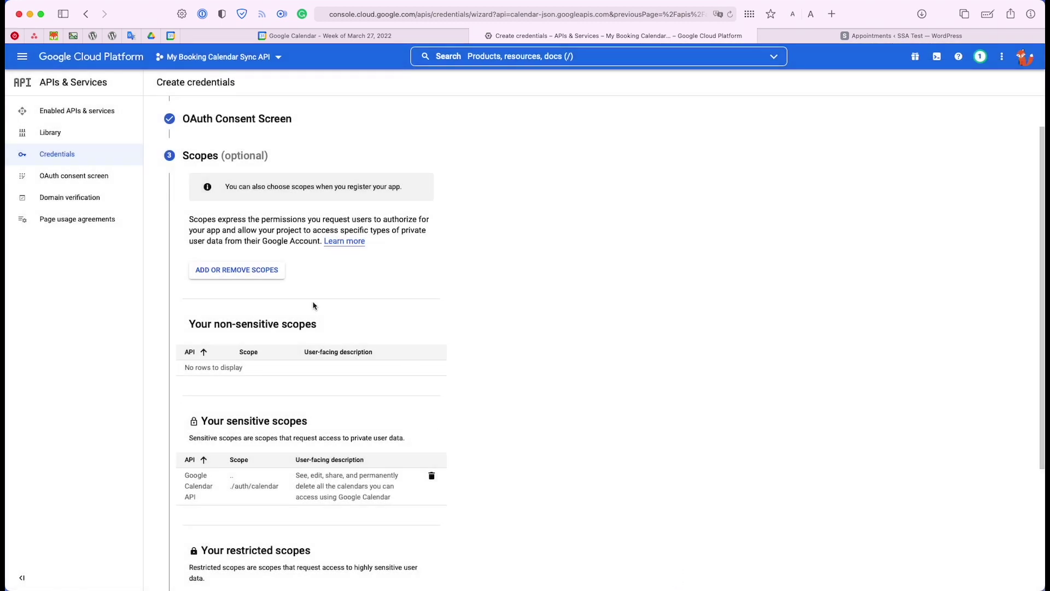
scroll(294, 227, "down", 3)
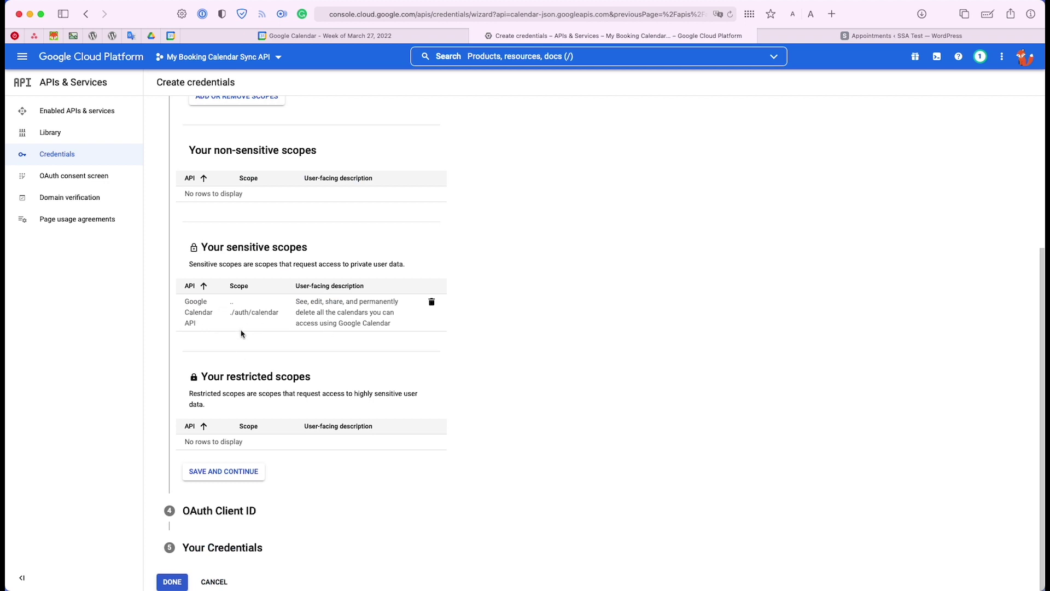
Continue to the client ID step, set the type to Web application and name it Booking Calendar Client
left_click(245, 479)
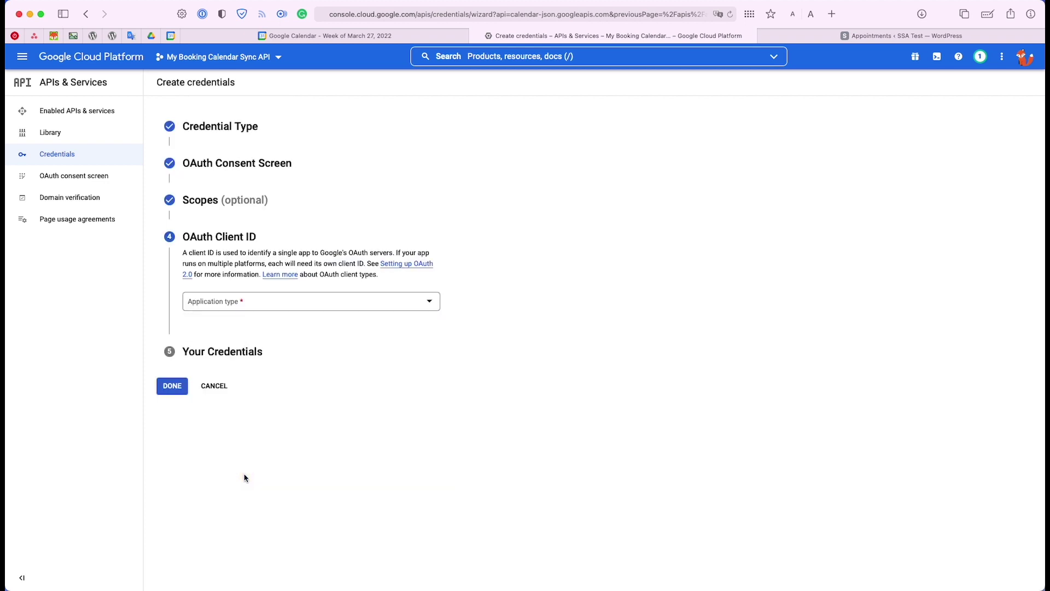
left_click(237, 309)
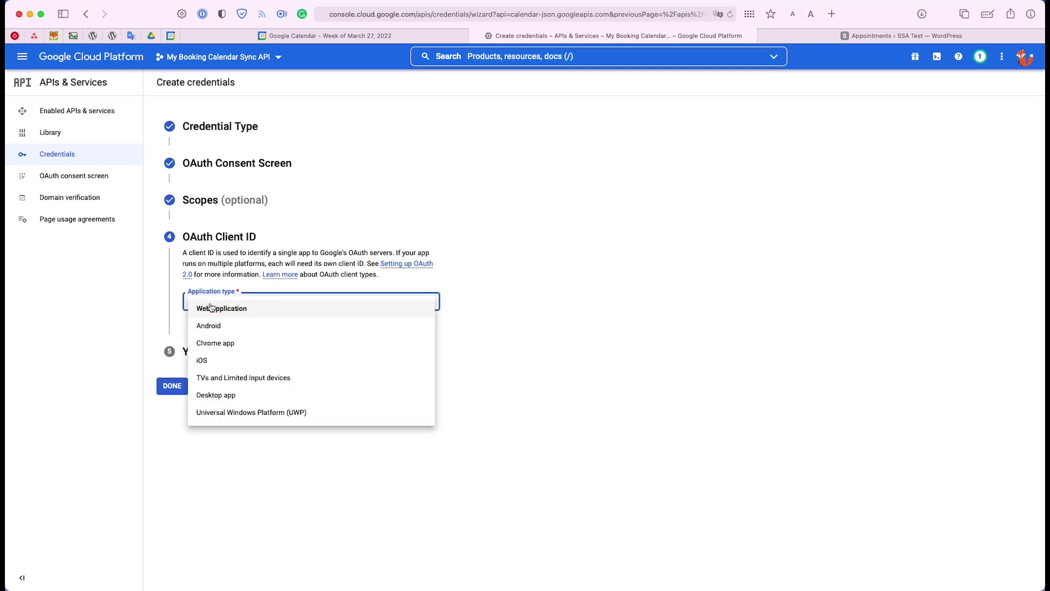
left_click(301, 313)
scroll(305, 310, "down", 1)
scroll(305, 309, "down", 1)
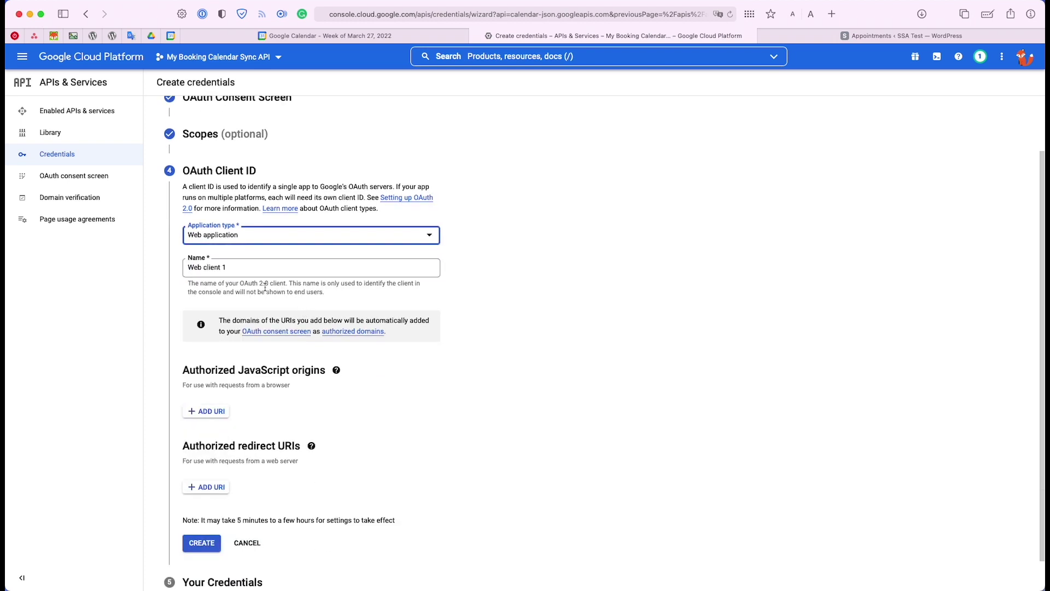
left_click(198, 272)
key("super+a")
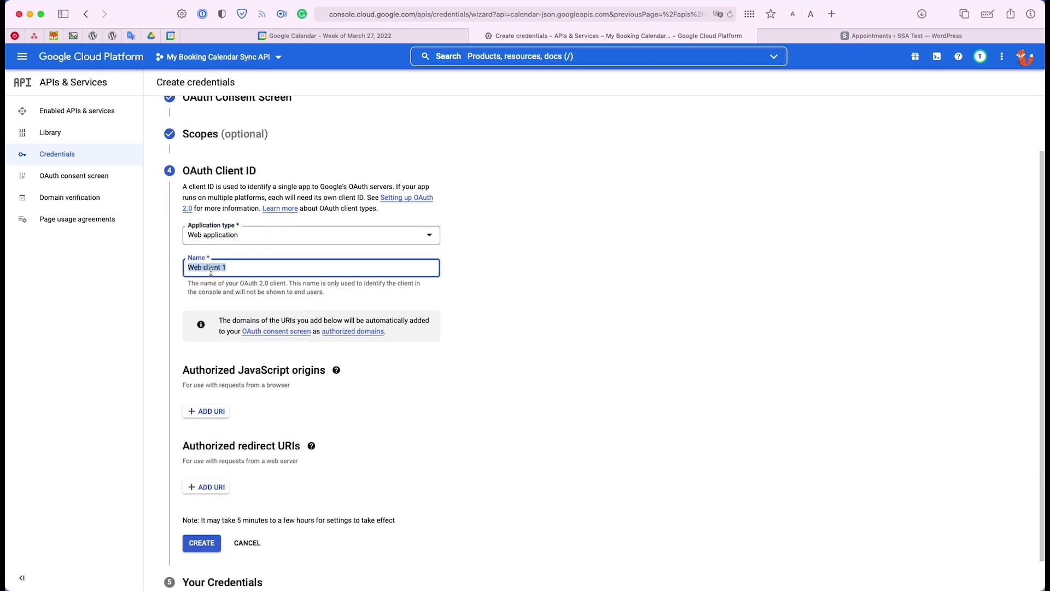
type("Booking Calendar")
Point out the Authorized redirect URIs section and add an empty redirect URI entry
scroll(194, 268, "down", 2)
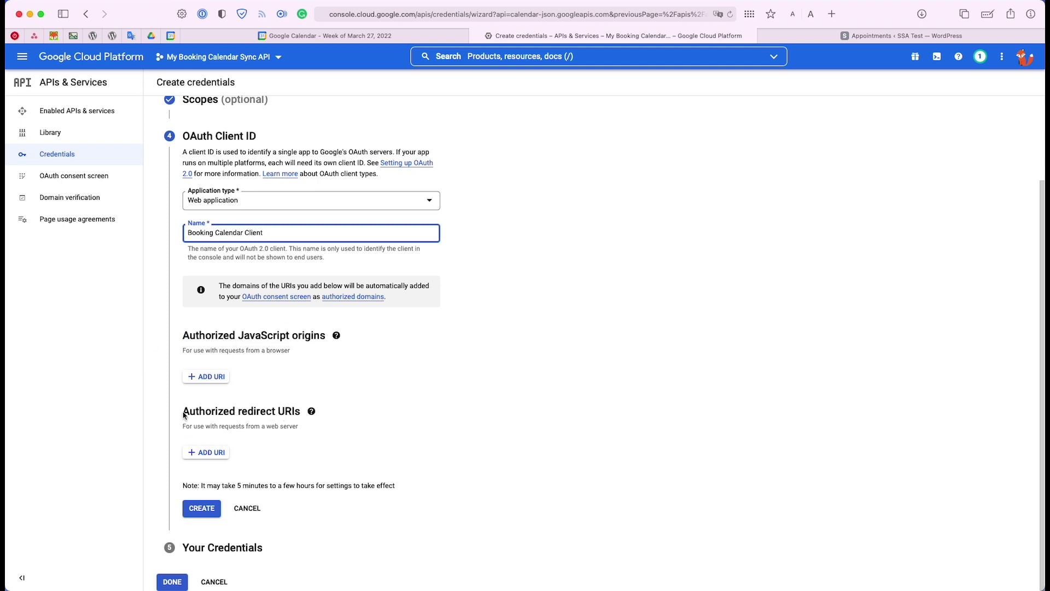
left_click_drag(182, 412, 323, 409)
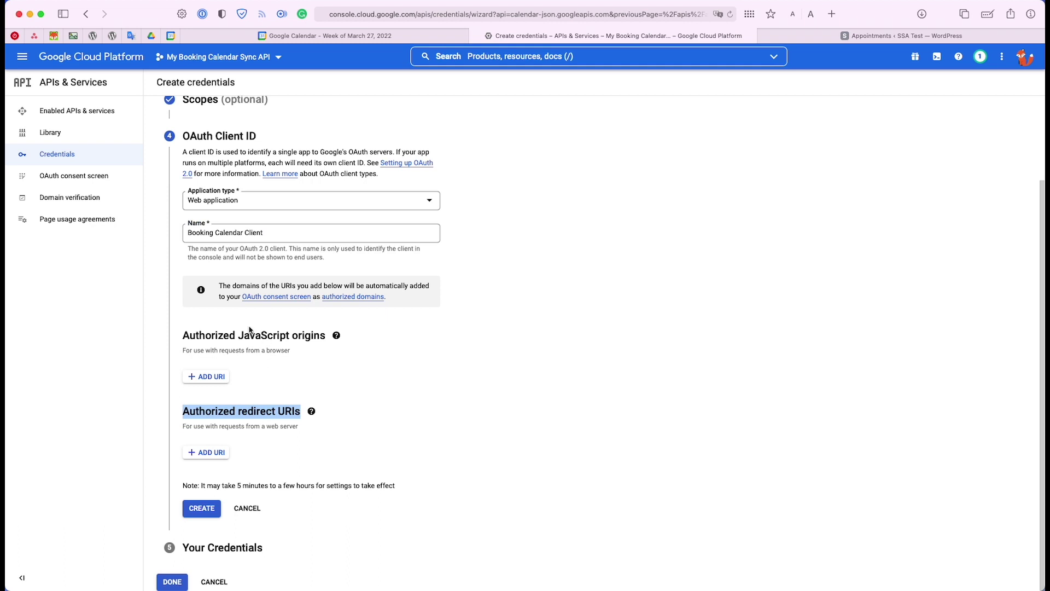
left_click_drag(244, 335, 313, 335)
left_click(247, 411)
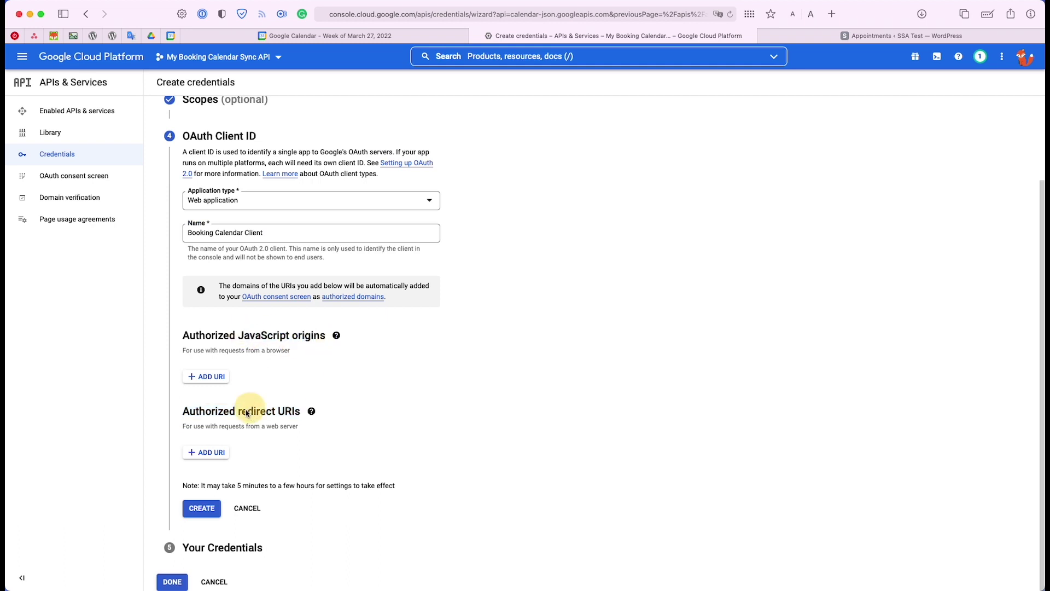
left_click_drag(185, 411, 305, 411)
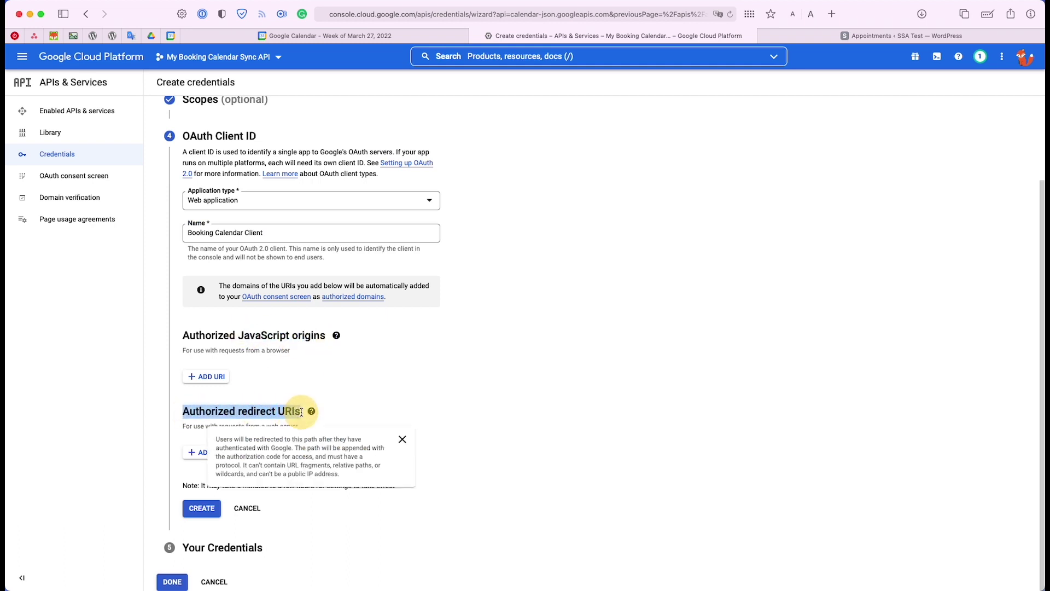
left_click(311, 411)
left_click(203, 453)
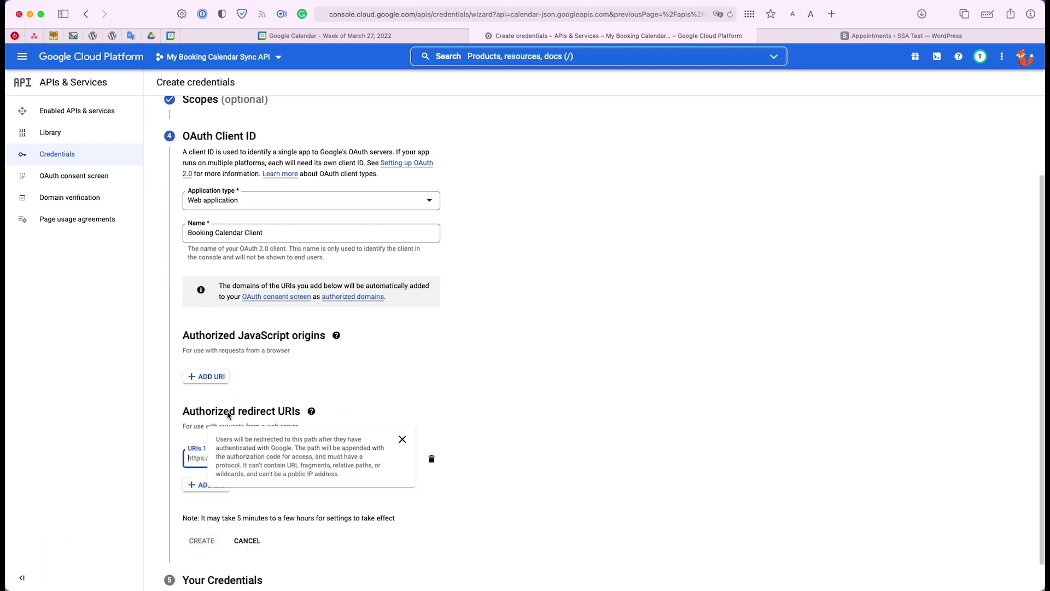
left_click(207, 456)
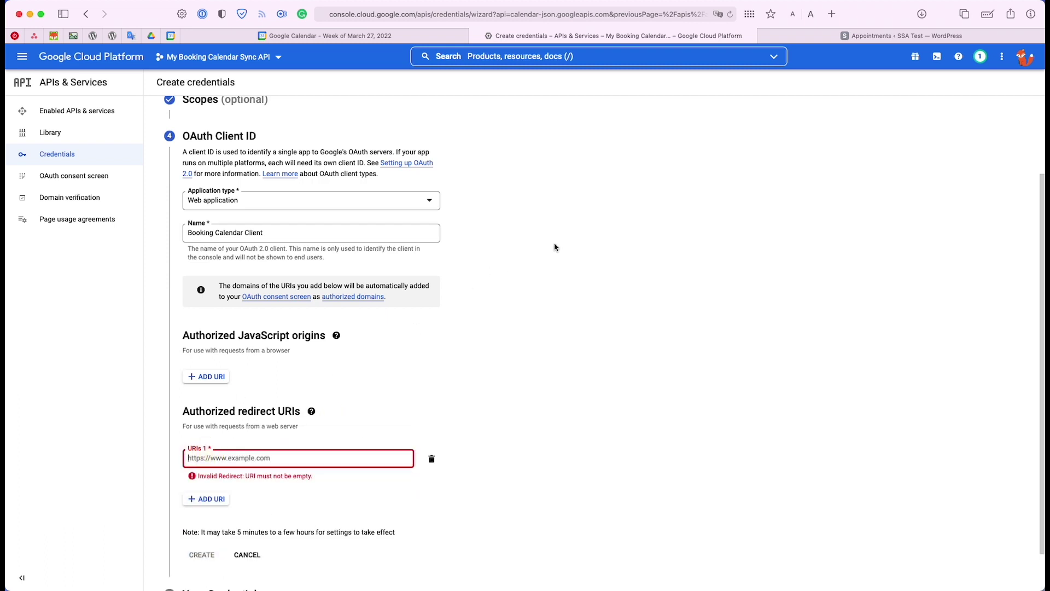
left_click(897, 37)
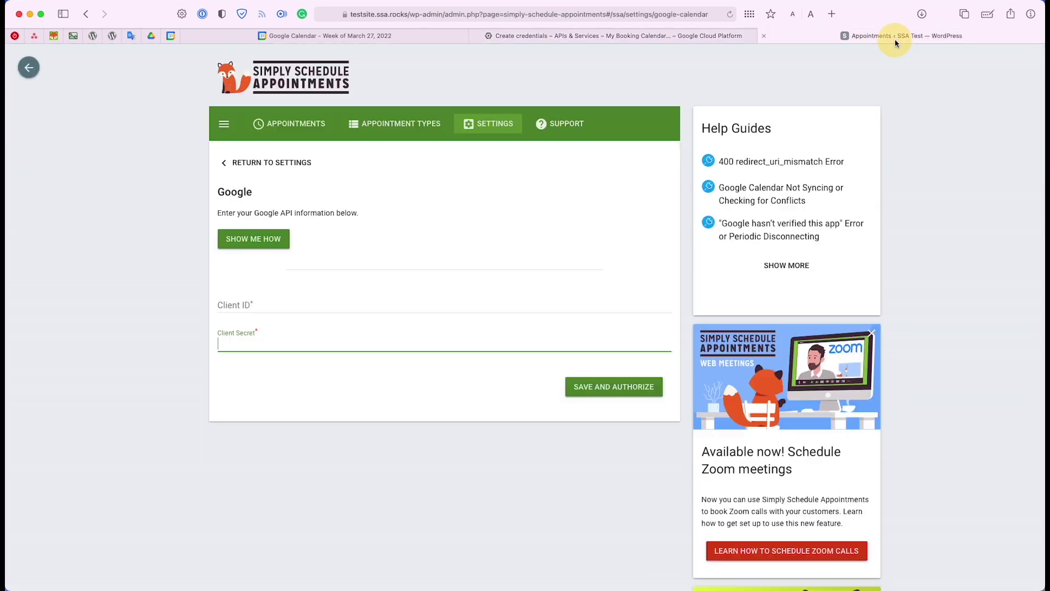
left_click(347, 14)
left_click(350, 14)
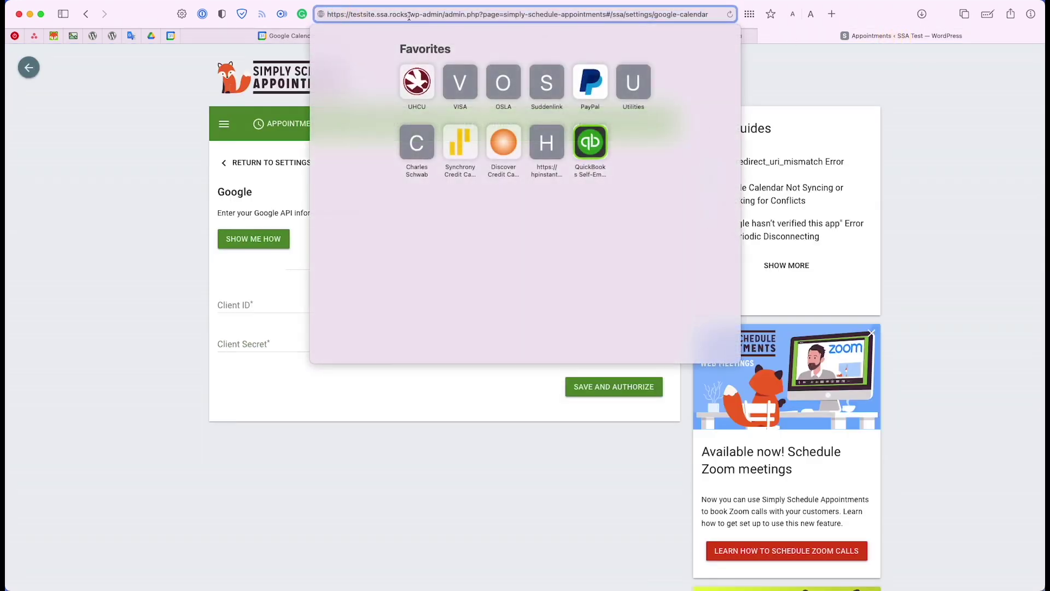
left_click_drag(409, 14, 328, 15)
key("super+c")
left_click(936, 122)
left_click(572, 36)
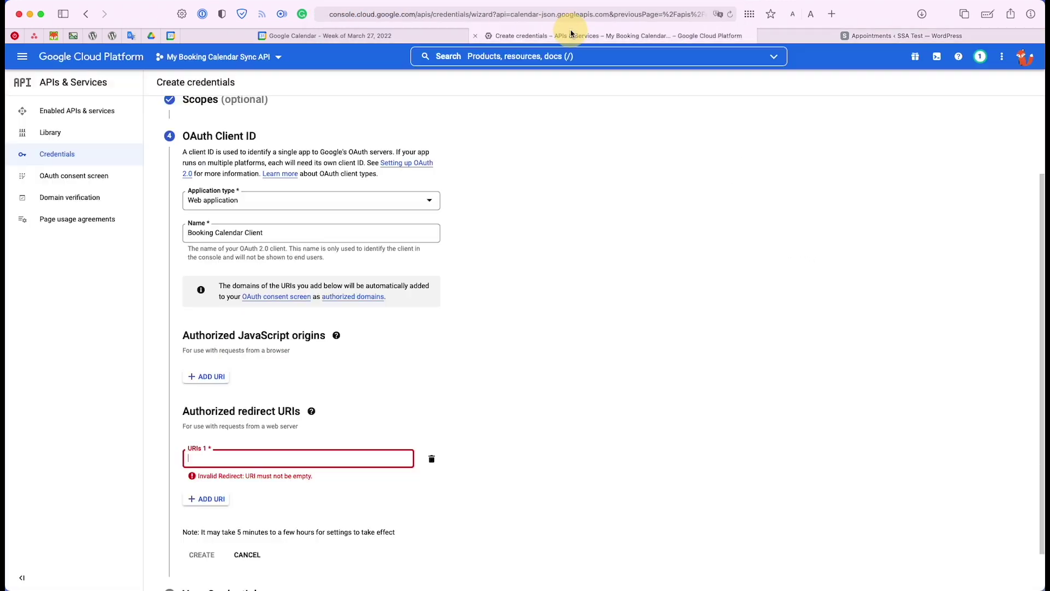
key("super+v")
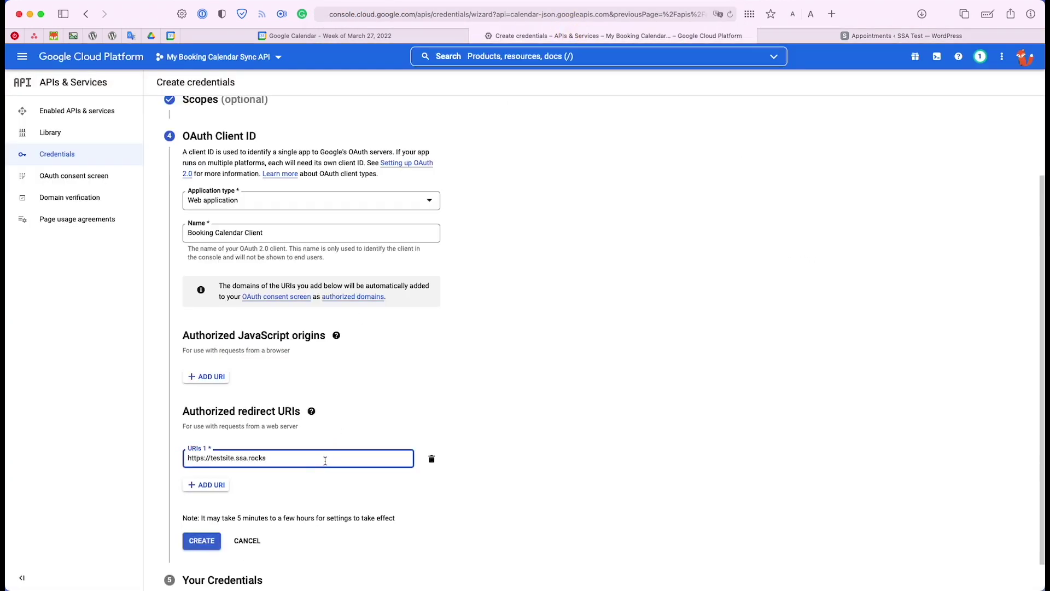
scroll(293, 459, "down", 1)
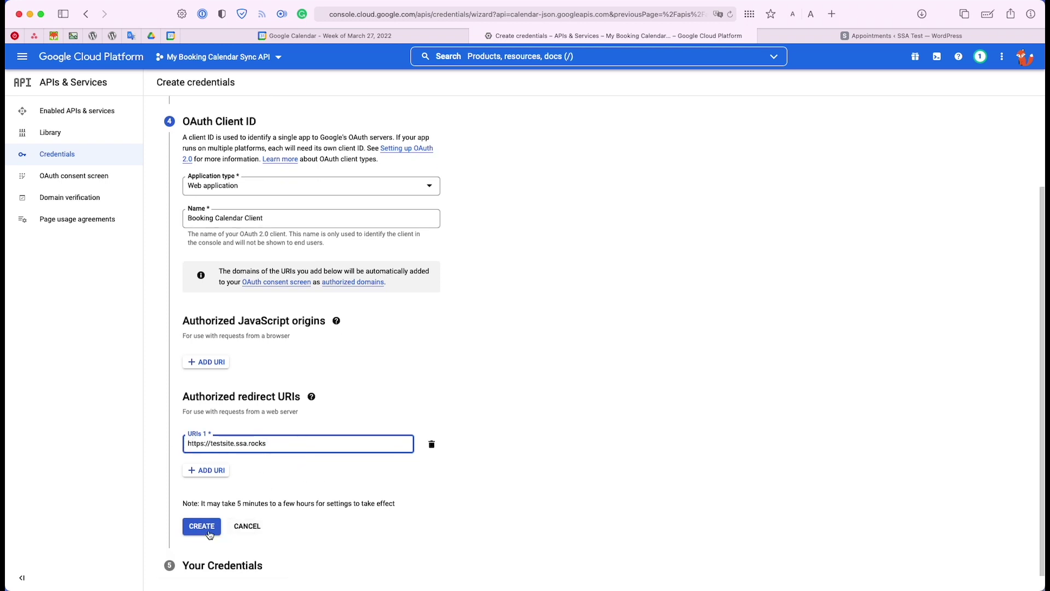
left_click_drag(181, 400, 300, 398)
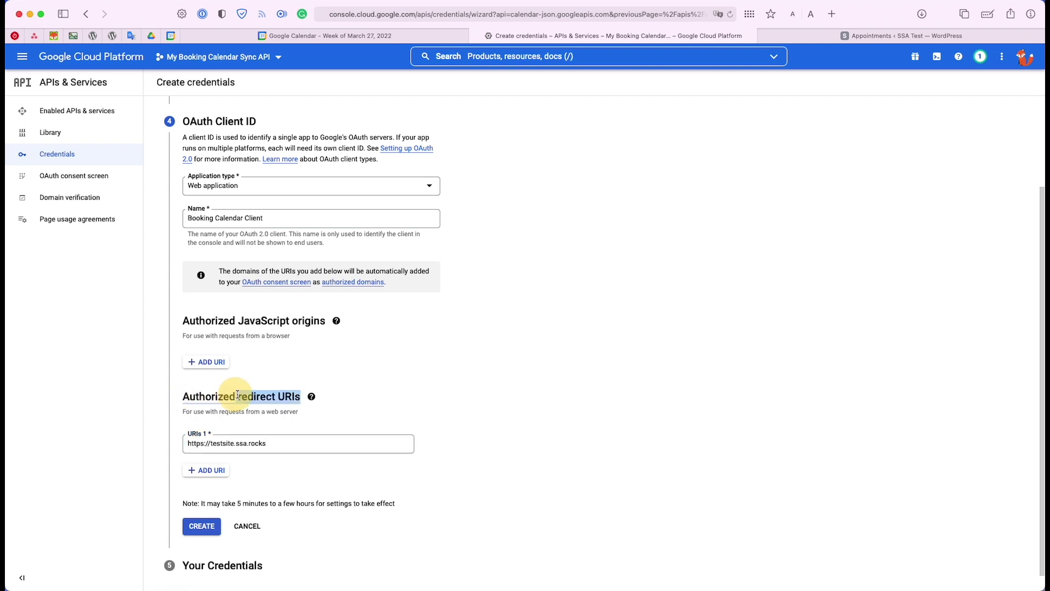
left_click(178, 395)
triple_click(185, 394)
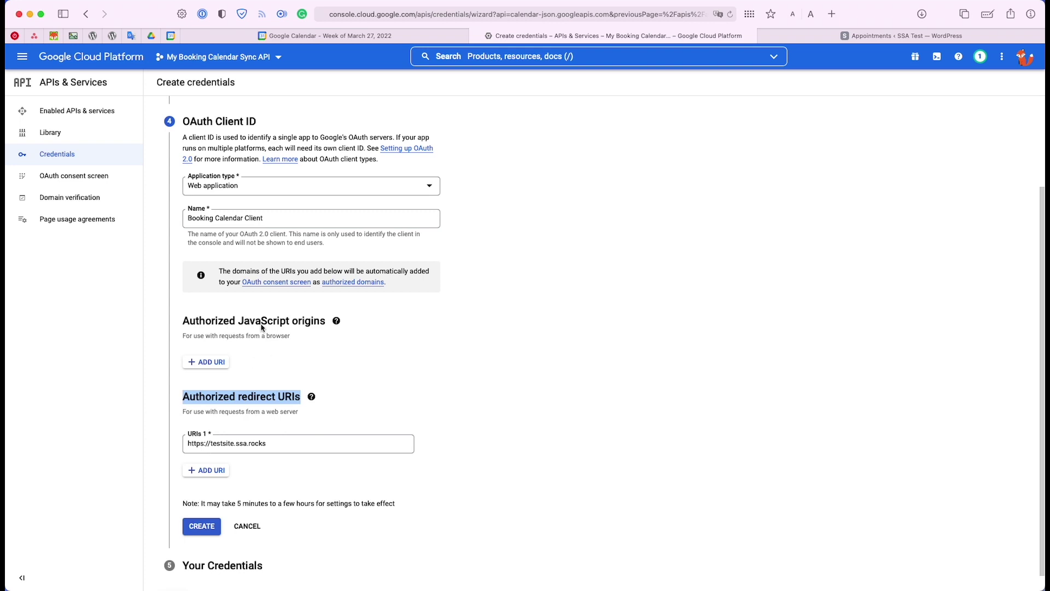
left_click(195, 533)
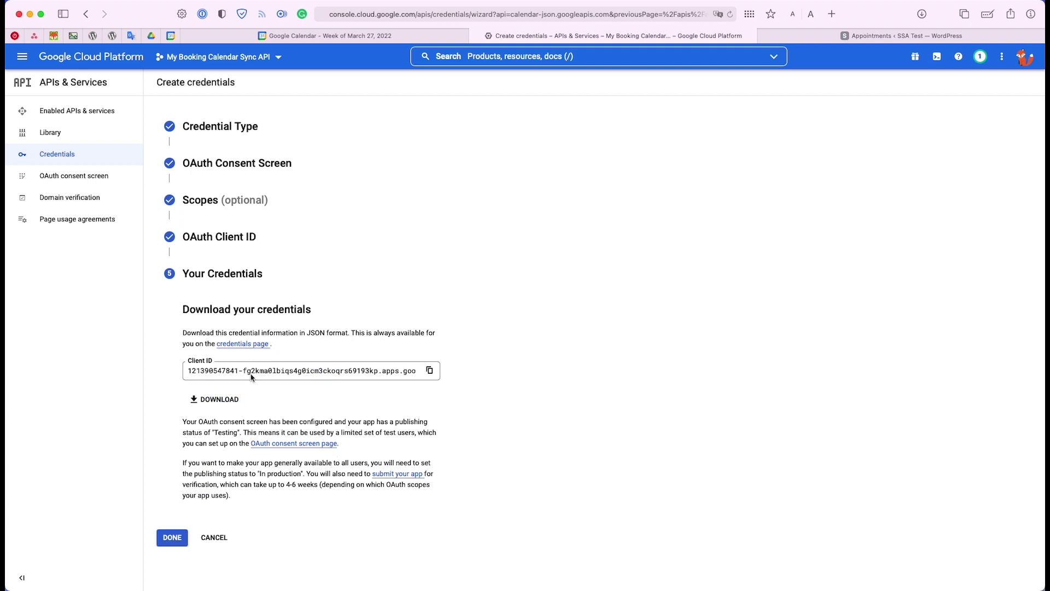
left_click(430, 372)
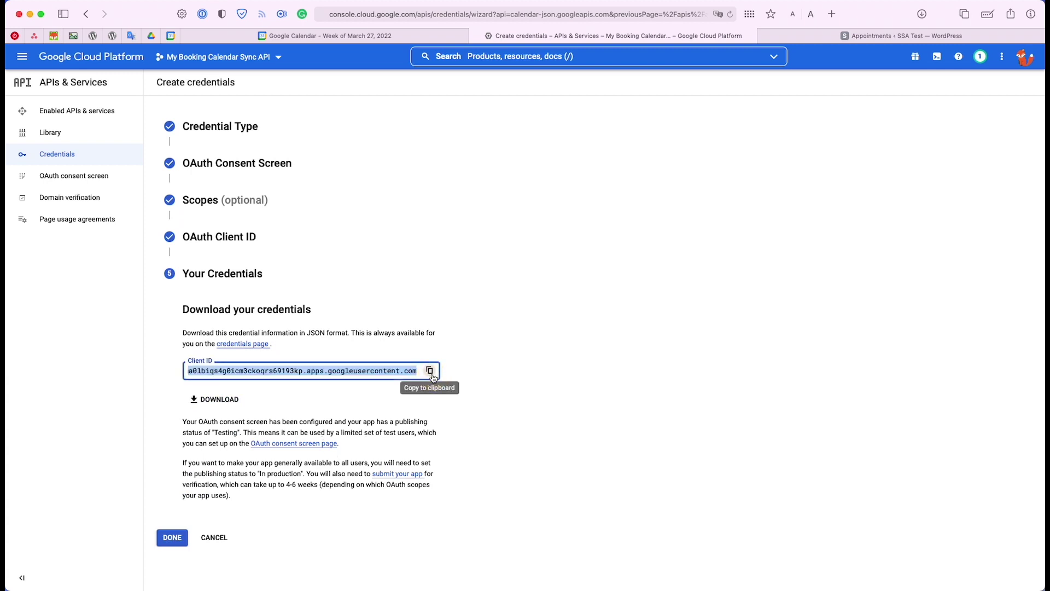
Paste the copied Client ID into the plugin's Client ID field, then go back to Google Cloud
left_click(883, 38)
left_click(266, 302)
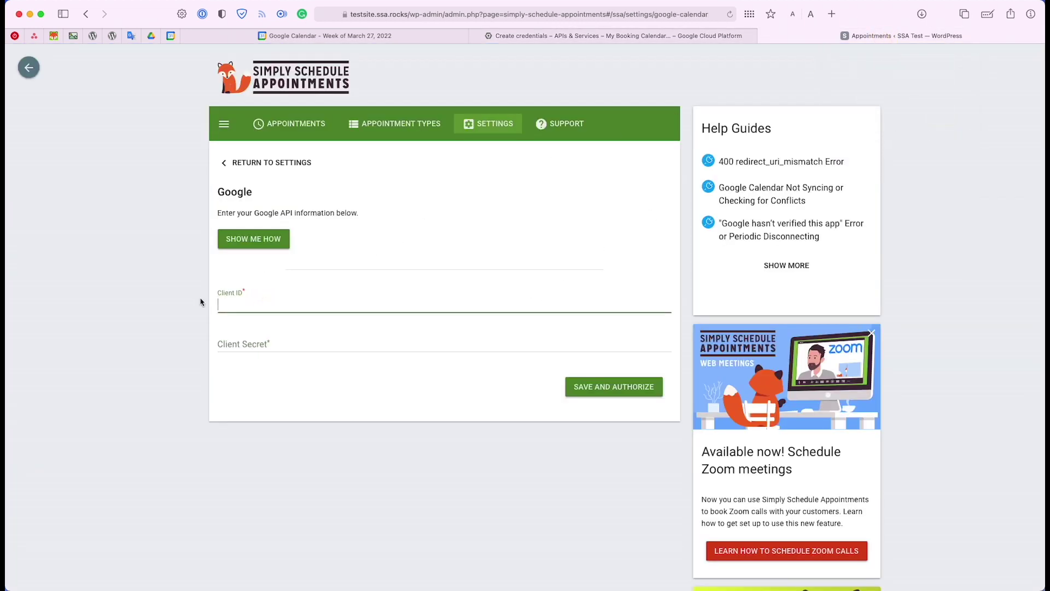
key("super+v")
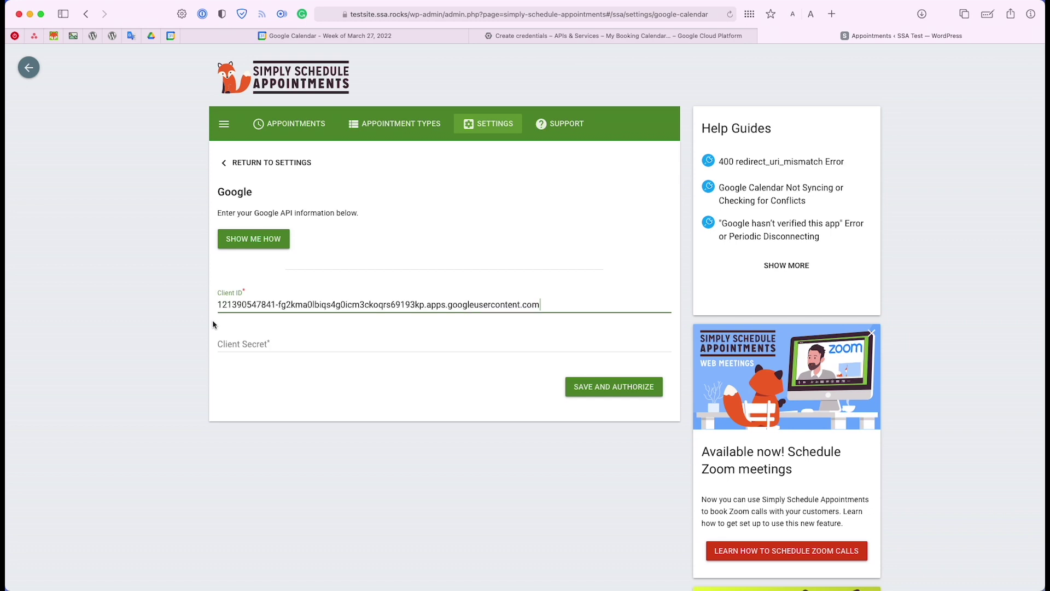
left_click(680, 35)
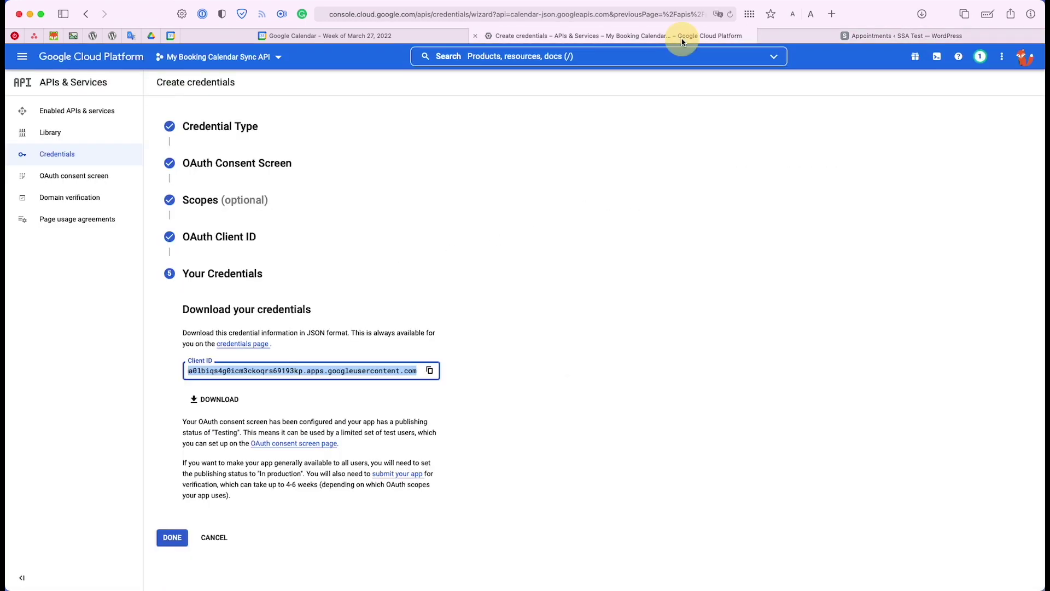
Finish the wizard, open the Booking Calendar Client details and copy its client secret
left_click(171, 538)
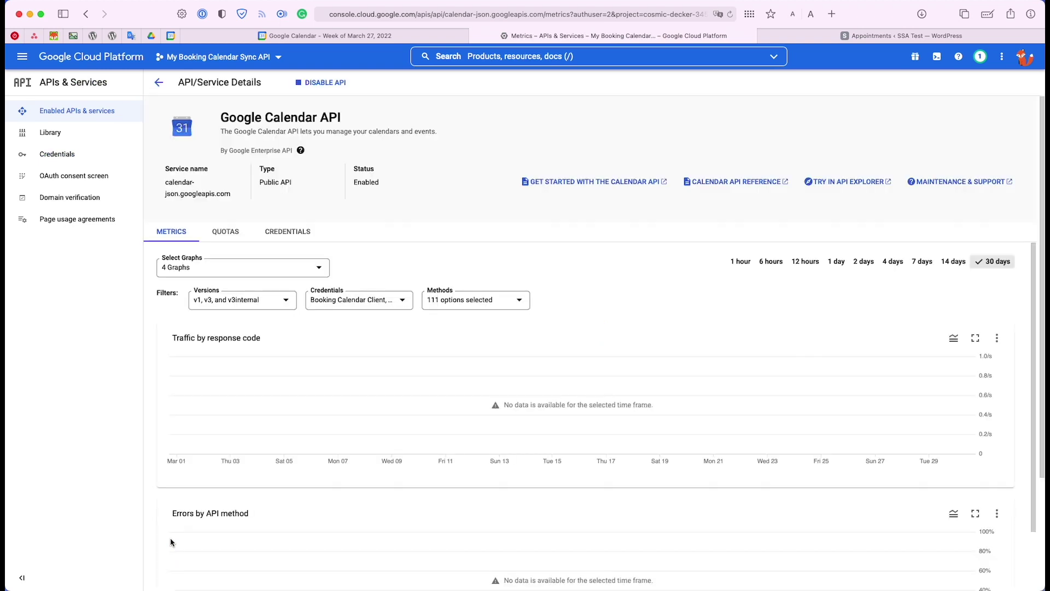
left_click(74, 156)
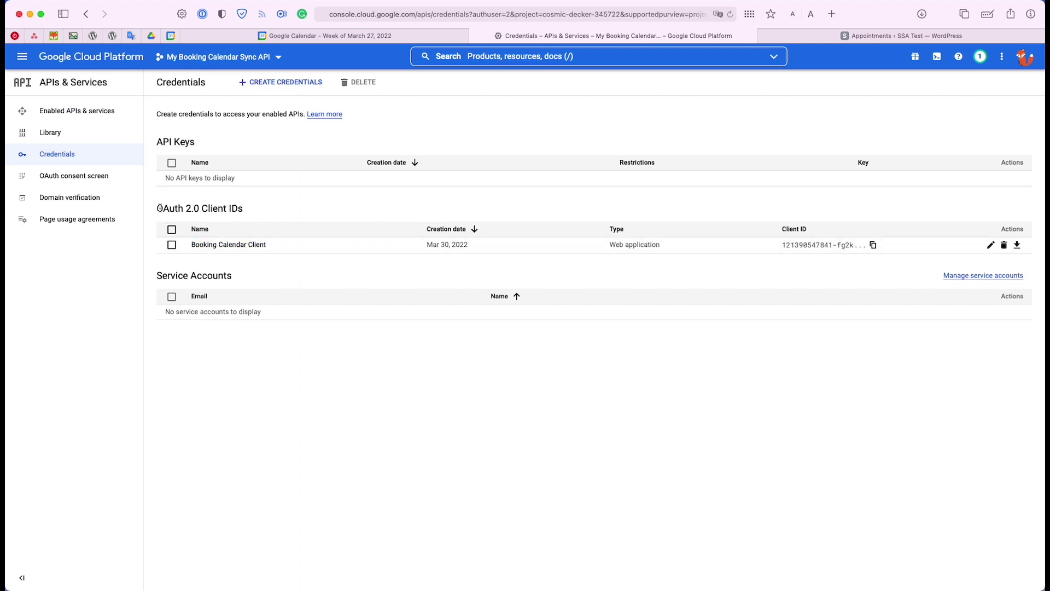
left_click(354, 199)
left_click_drag(354, 199, 321, 213)
left_click(321, 213)
left_click(217, 246)
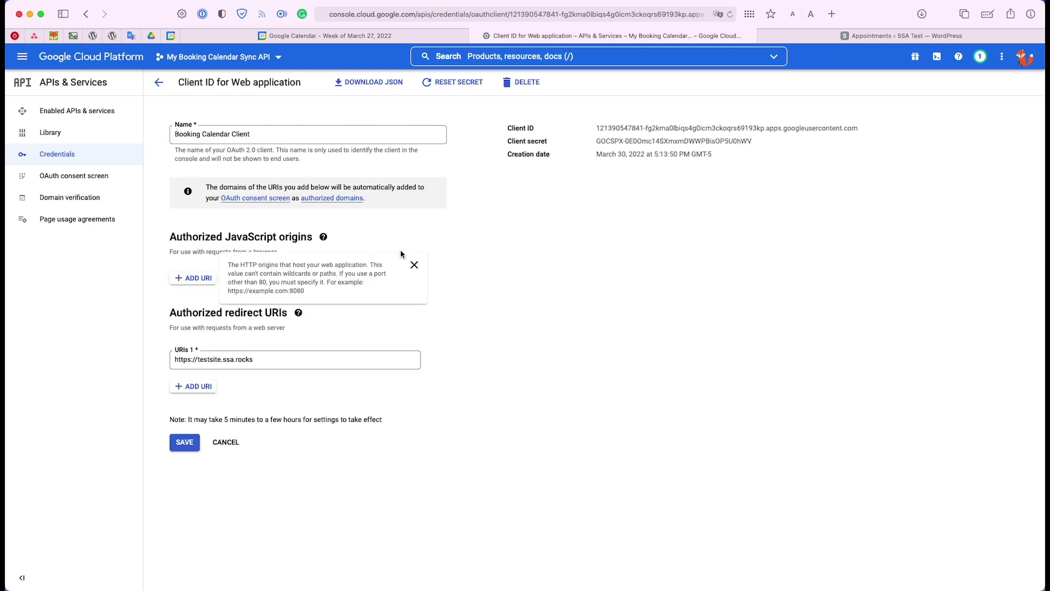
left_click_drag(598, 141, 769, 141)
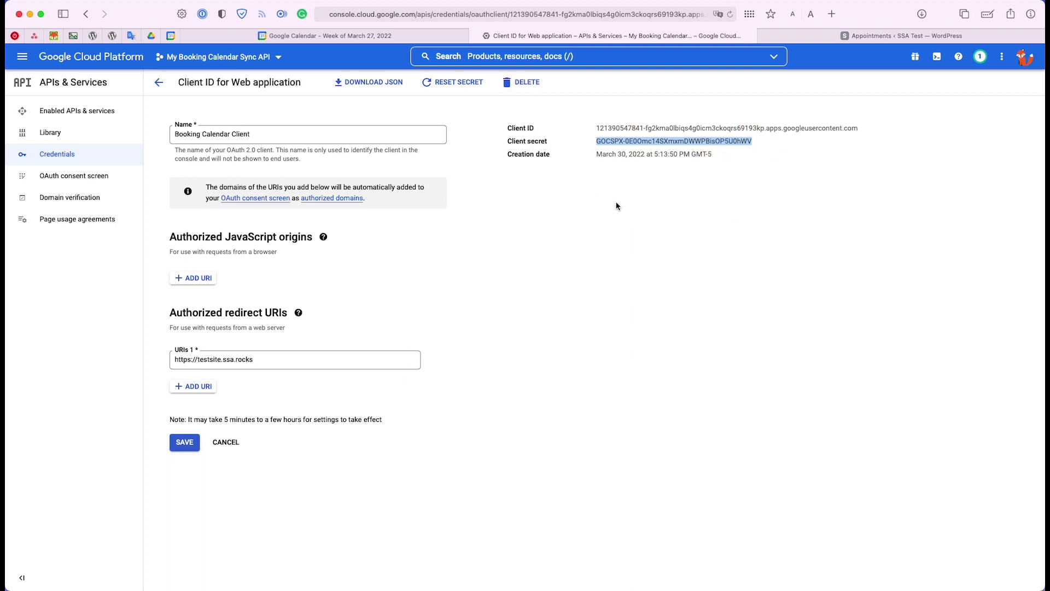
left_click(882, 36)
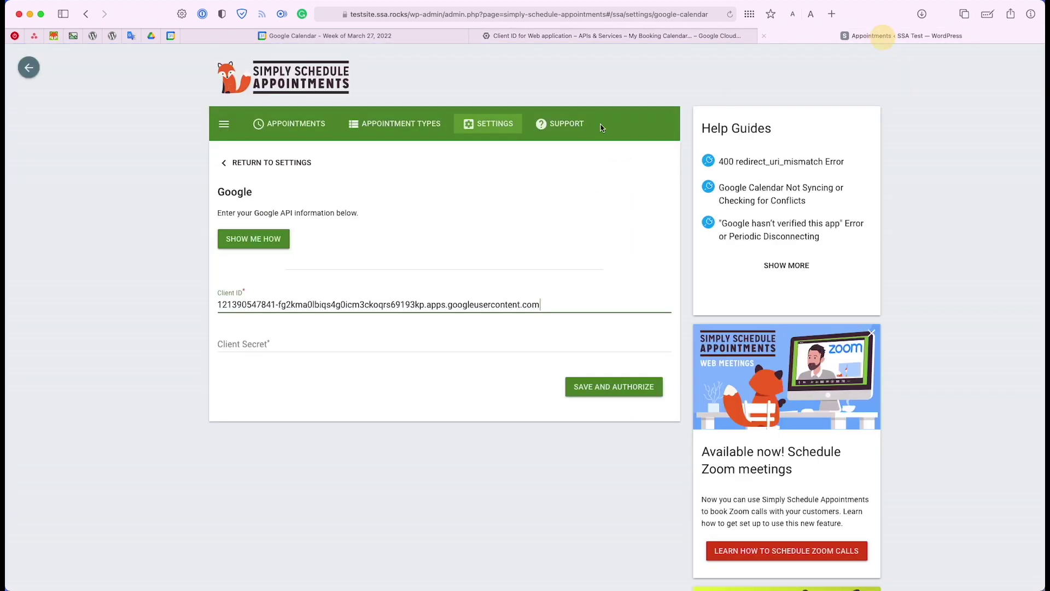
Paste the client secret into the Client Secret field and use Save and Authorize
left_click(256, 342)
key("super+v")
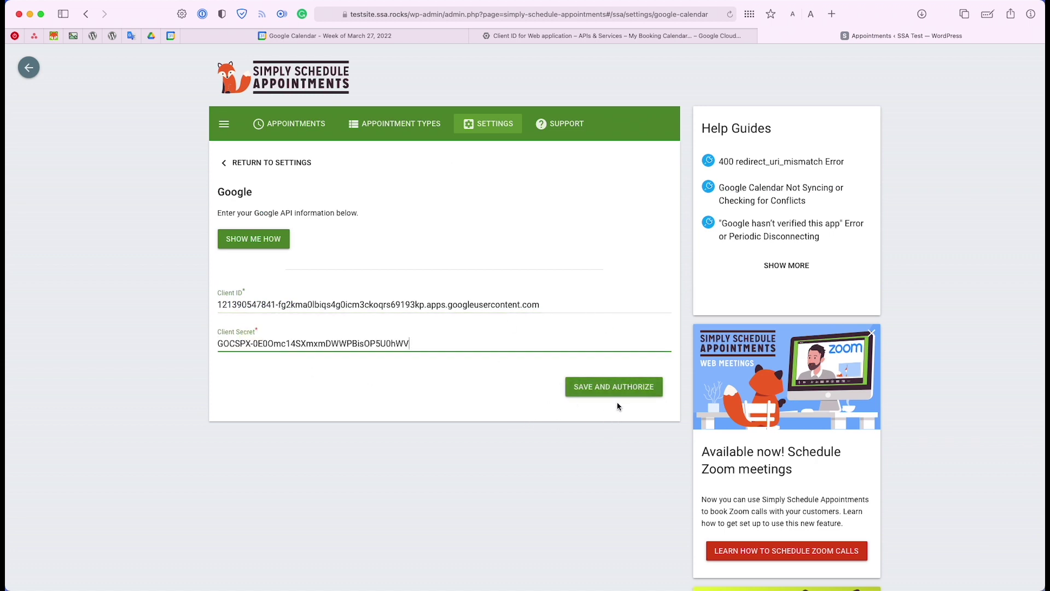
left_click(617, 389)
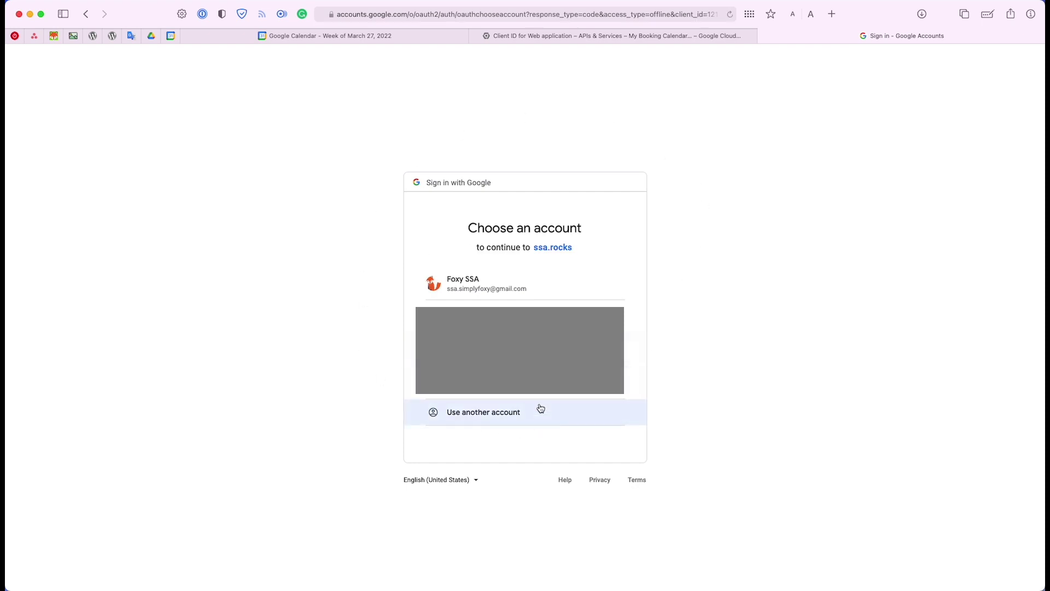
Choose the Google account, review the 403 access_denied request details, and return to the client page
left_click(492, 292)
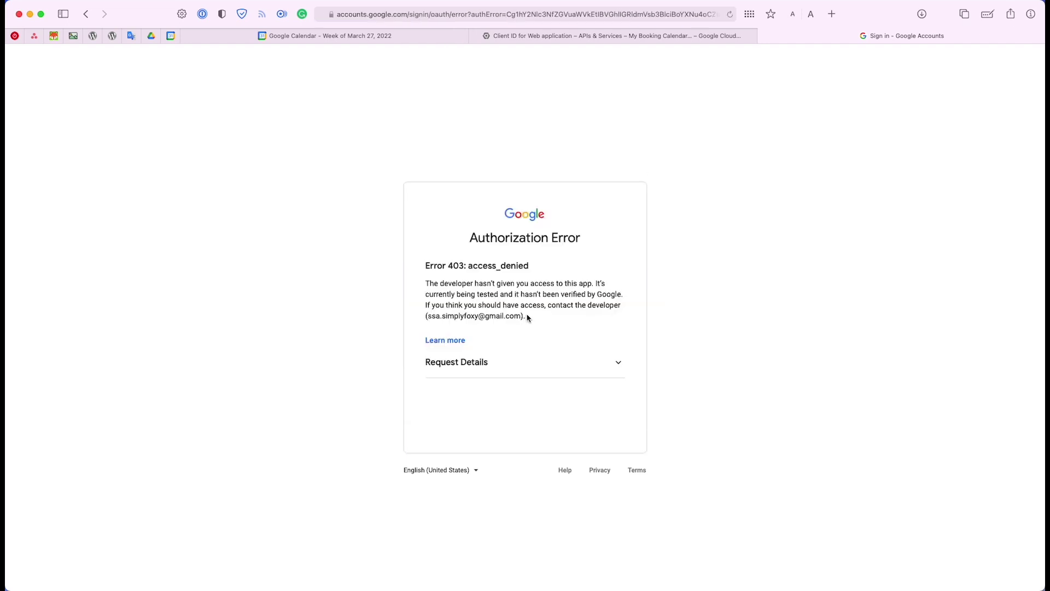
left_click(542, 362)
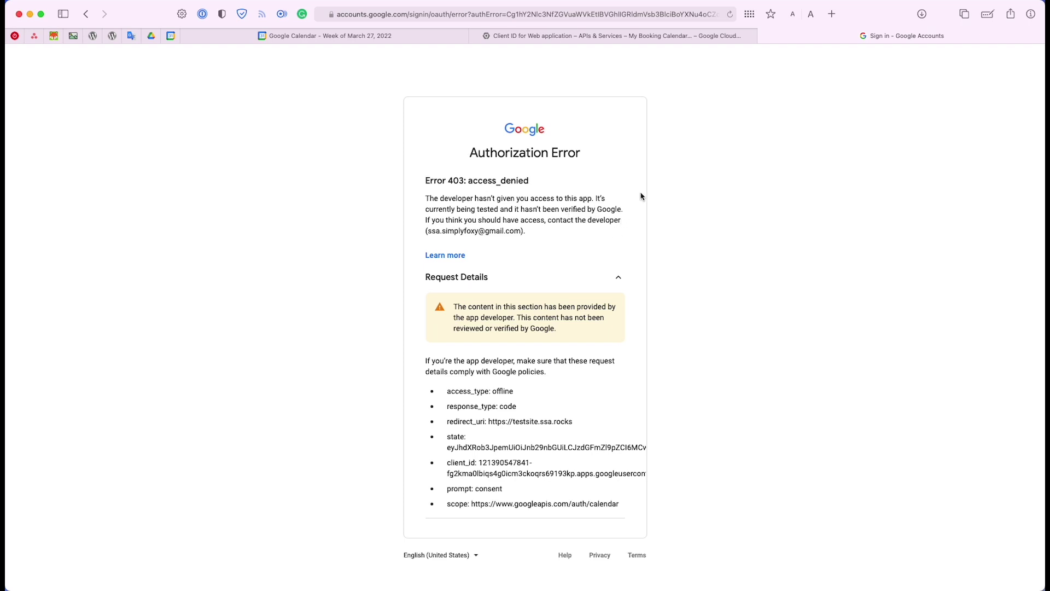
left_click(719, 36)
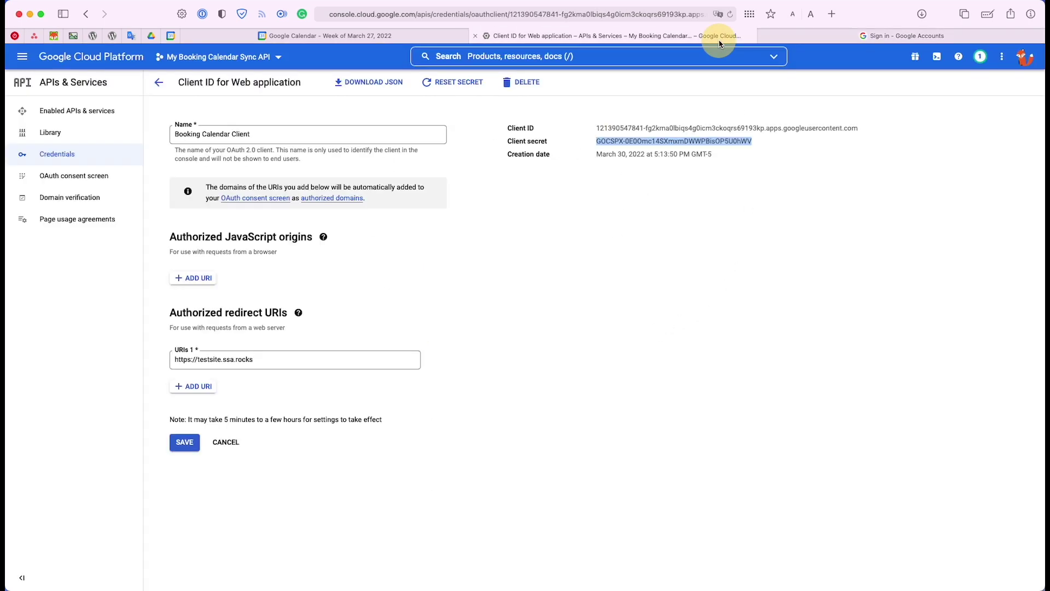
Save the client settings and publish My Booking Calendar Sync to production from the OAuth consent screen
left_click(189, 440)
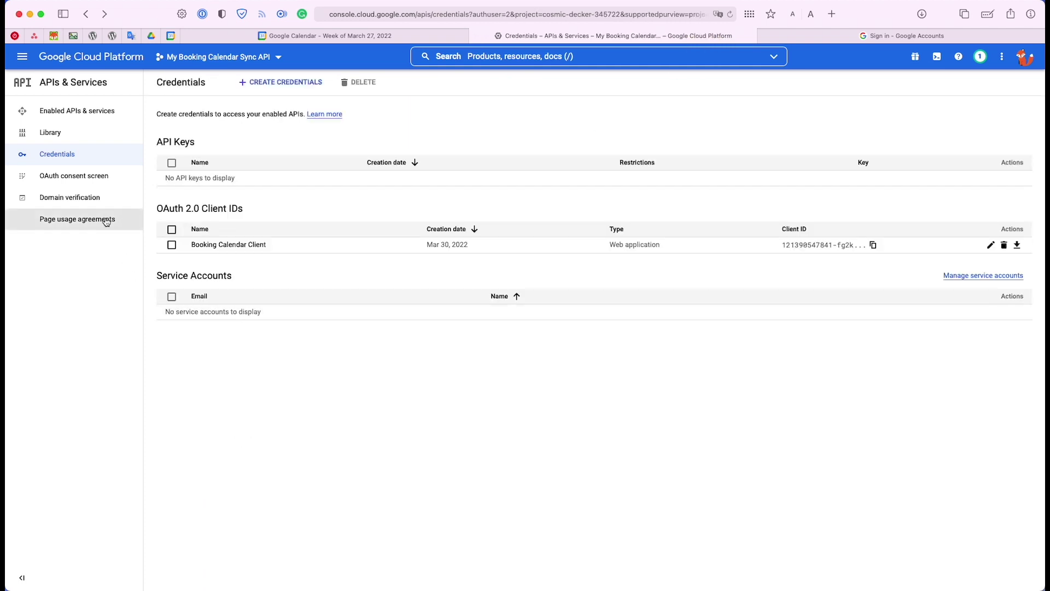
left_click(44, 182)
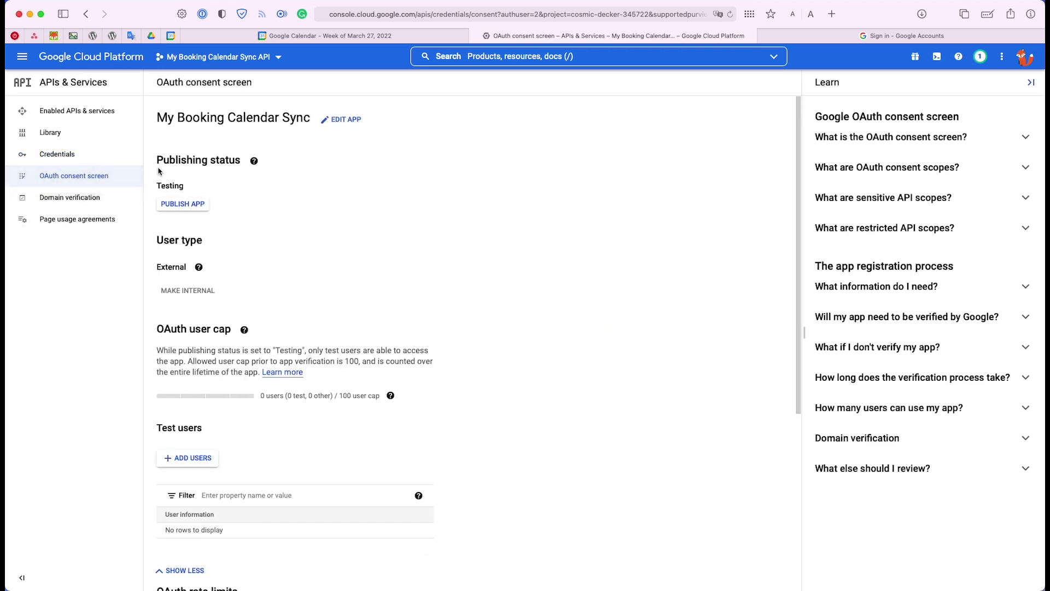
left_click(189, 205)
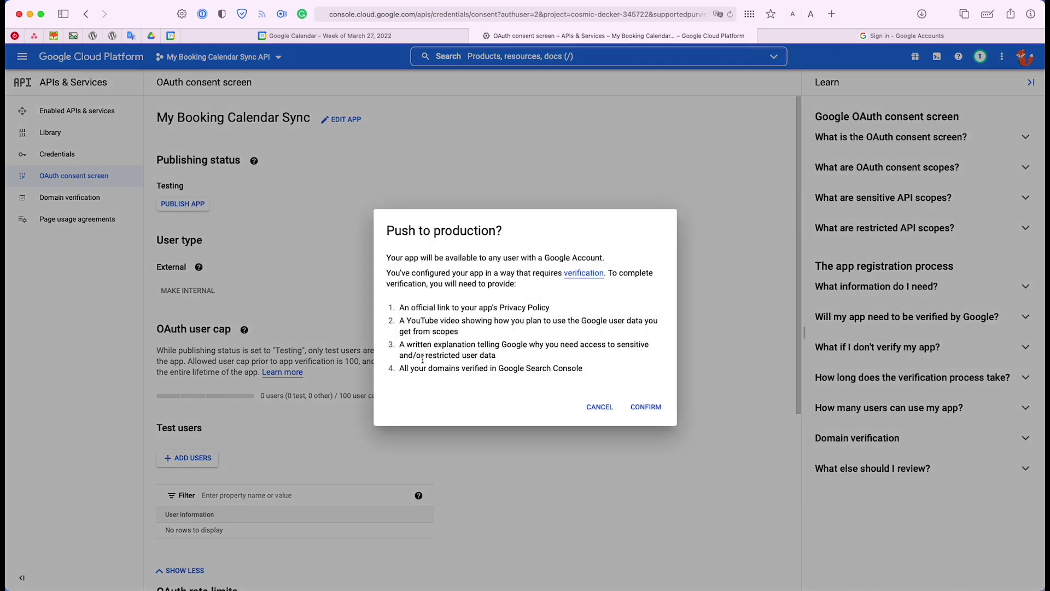
left_click(655, 407)
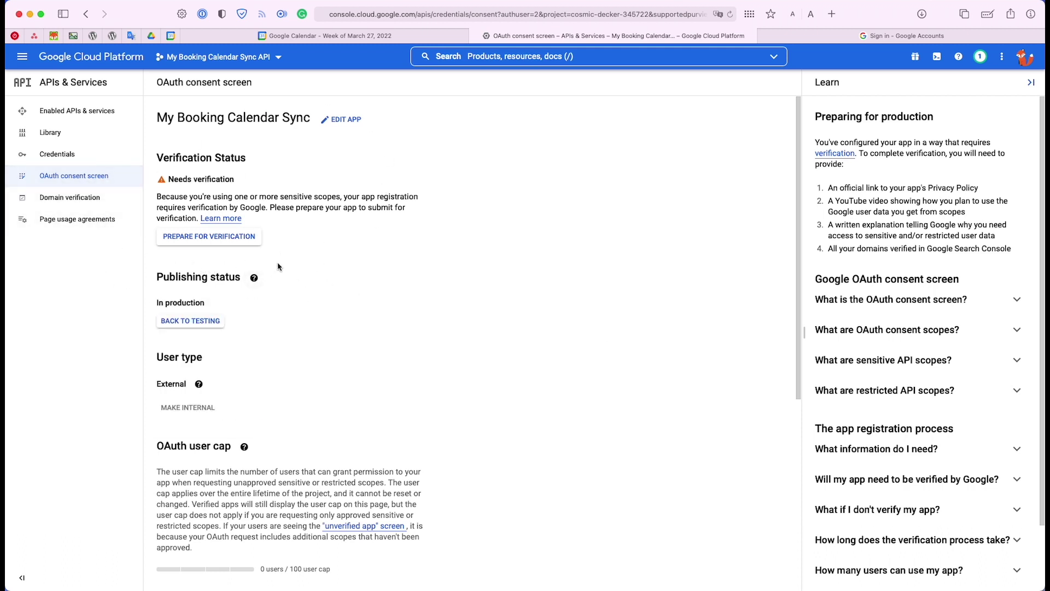
scroll(278, 266, "down", 6)
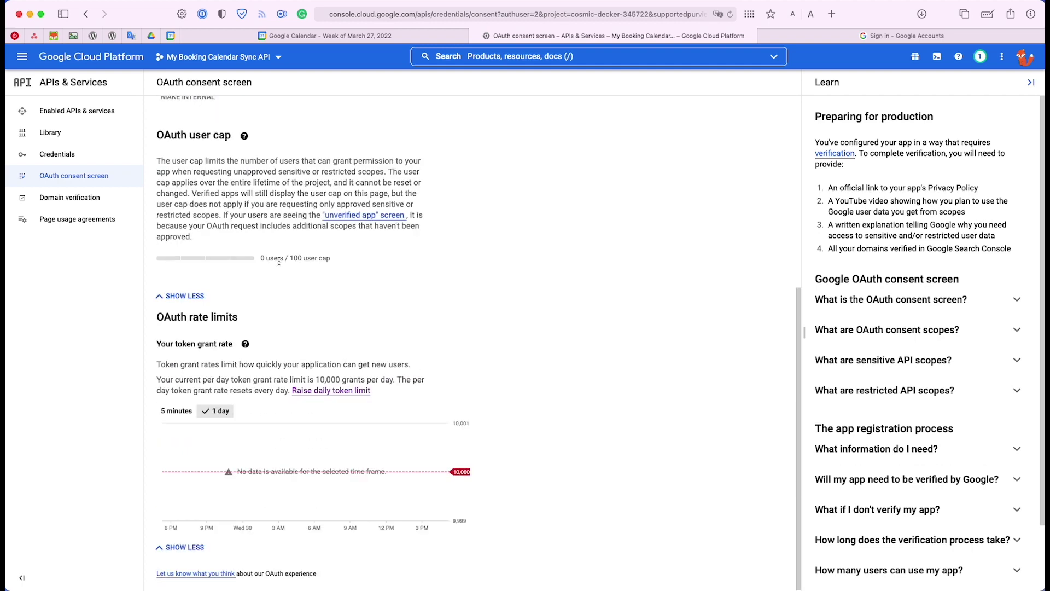
scroll(279, 266, "up", 2)
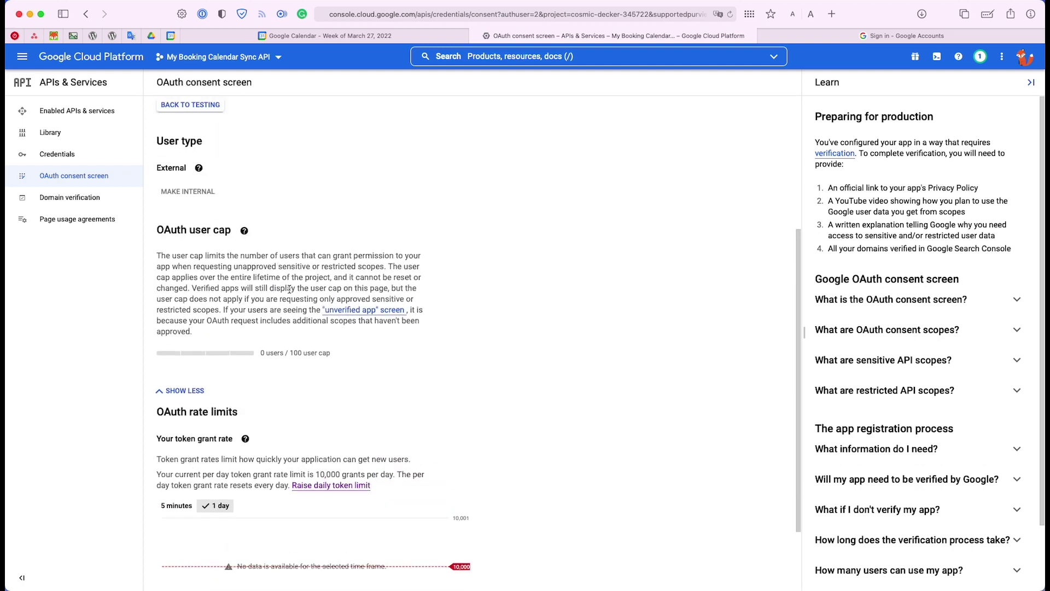
scroll(290, 290, "up", 1)
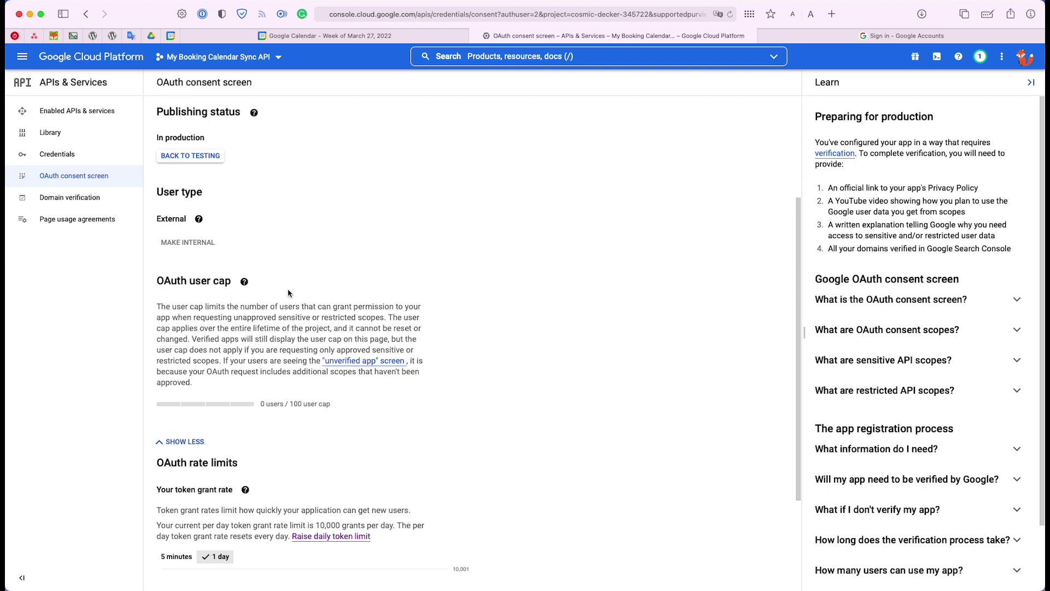
scroll(289, 293, "up", 3)
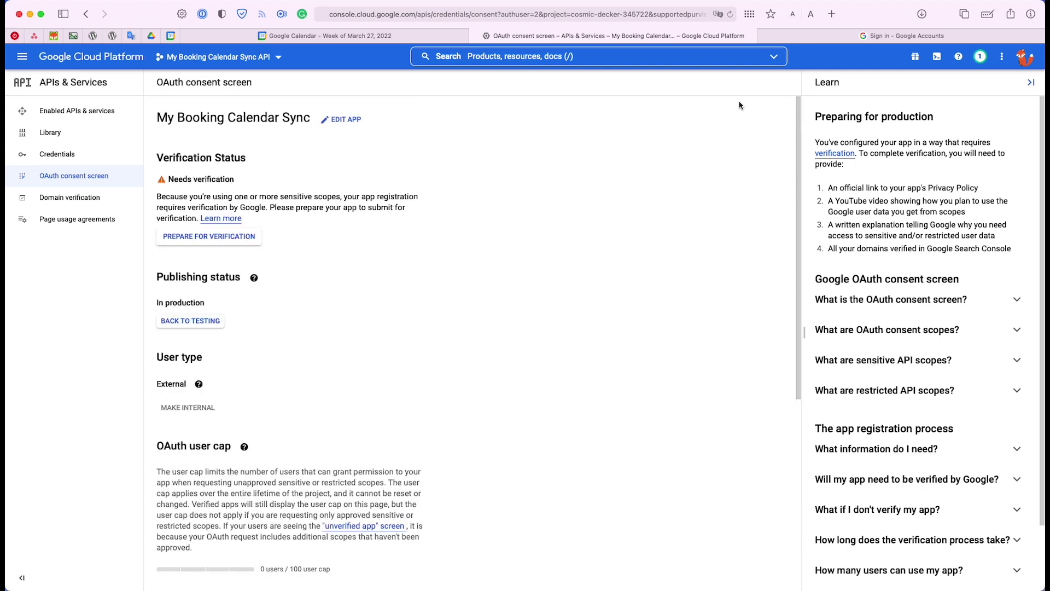
left_click(868, 39)
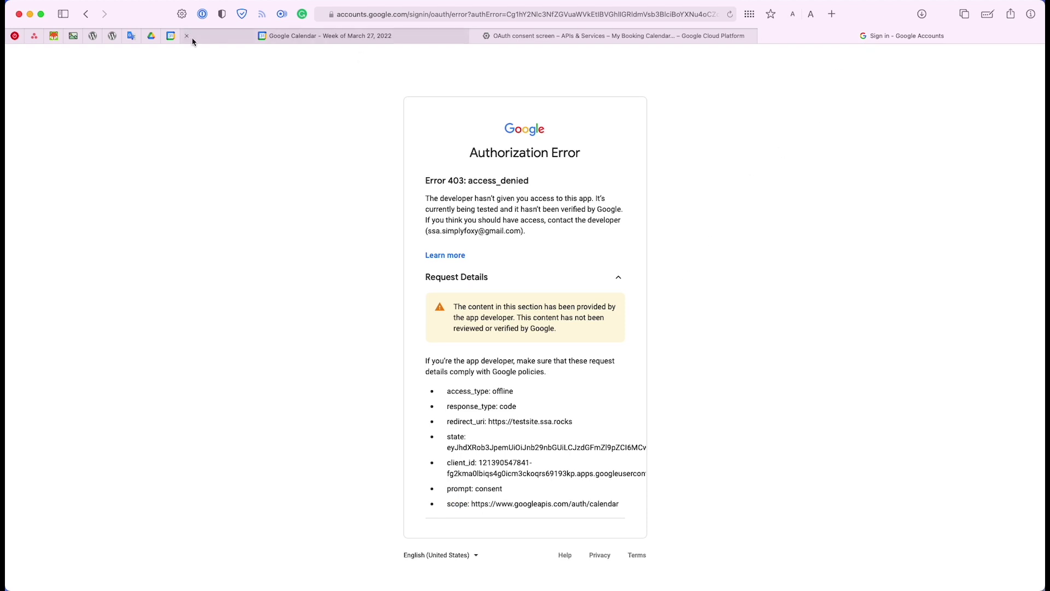
Choose the account again, proceed past the unsafe-app warning to ssa.rocks and grant calendar access
left_click(85, 17)
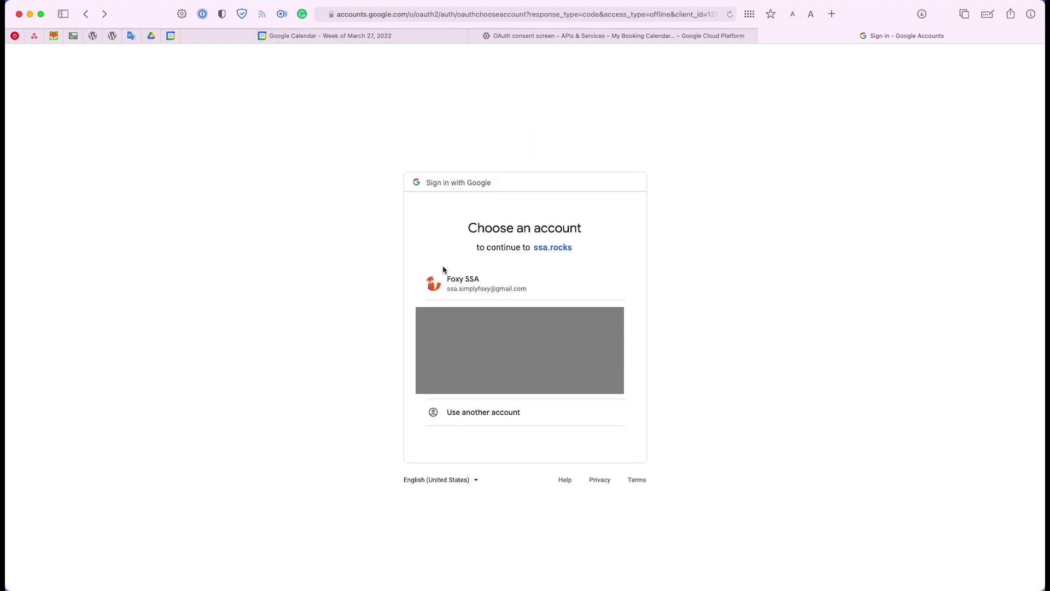
left_click(475, 283)
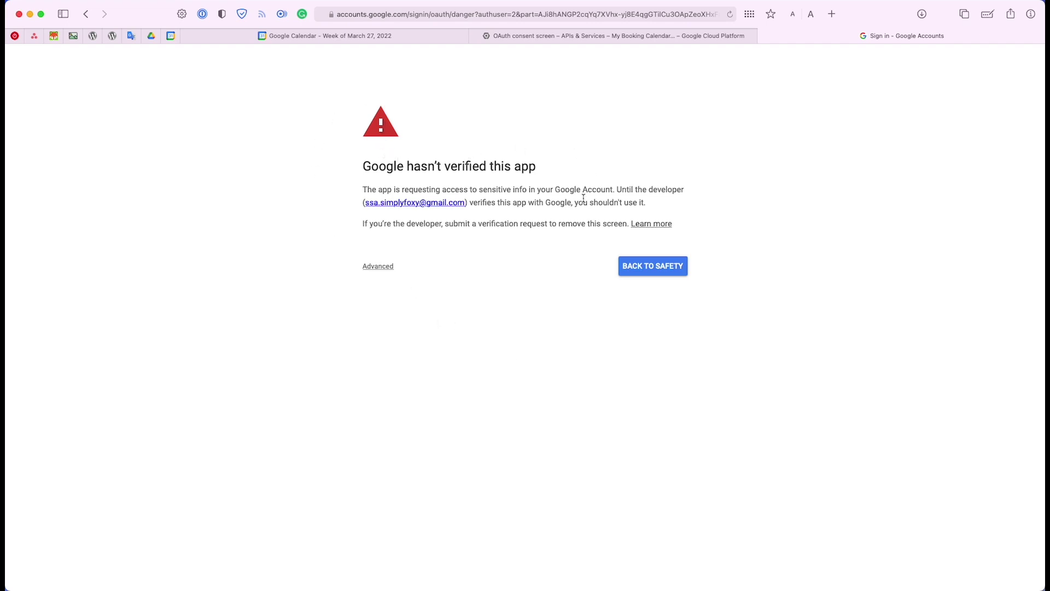
left_click(362, 267)
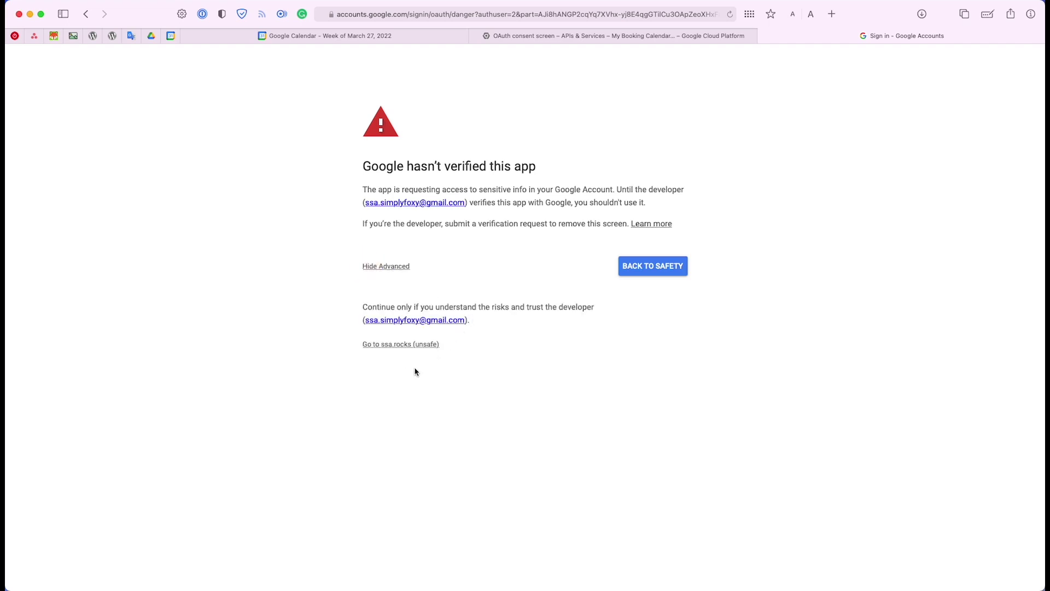
left_click(388, 346)
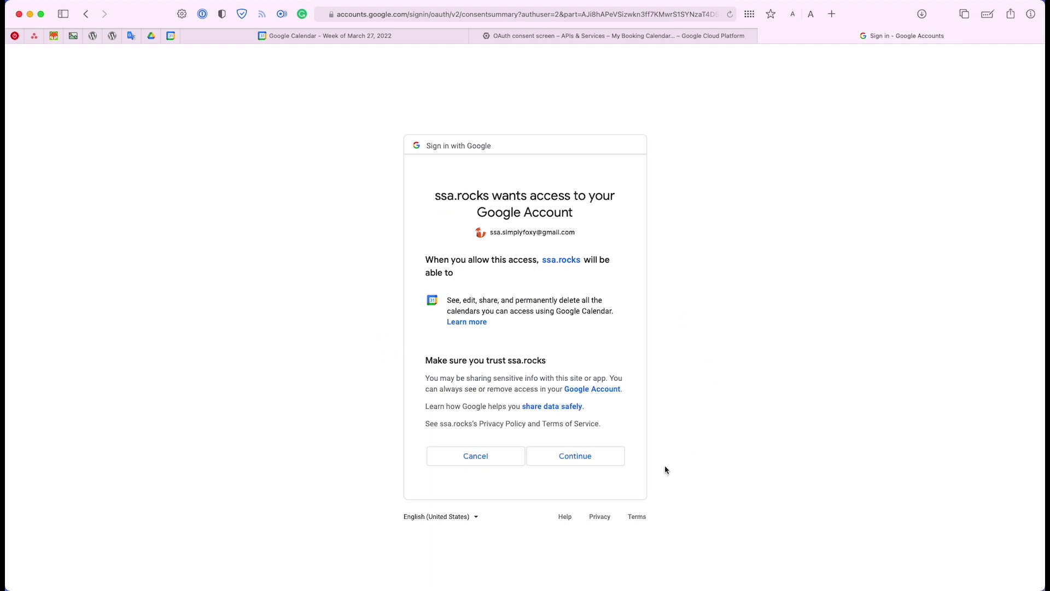
left_click(584, 465)
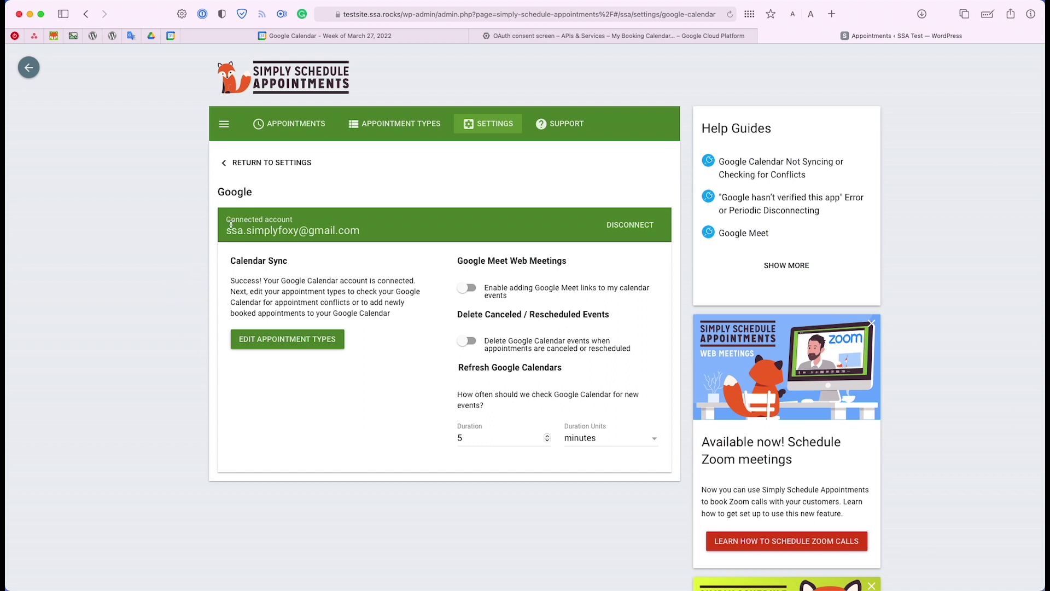
left_click_drag(228, 232, 215, 219)
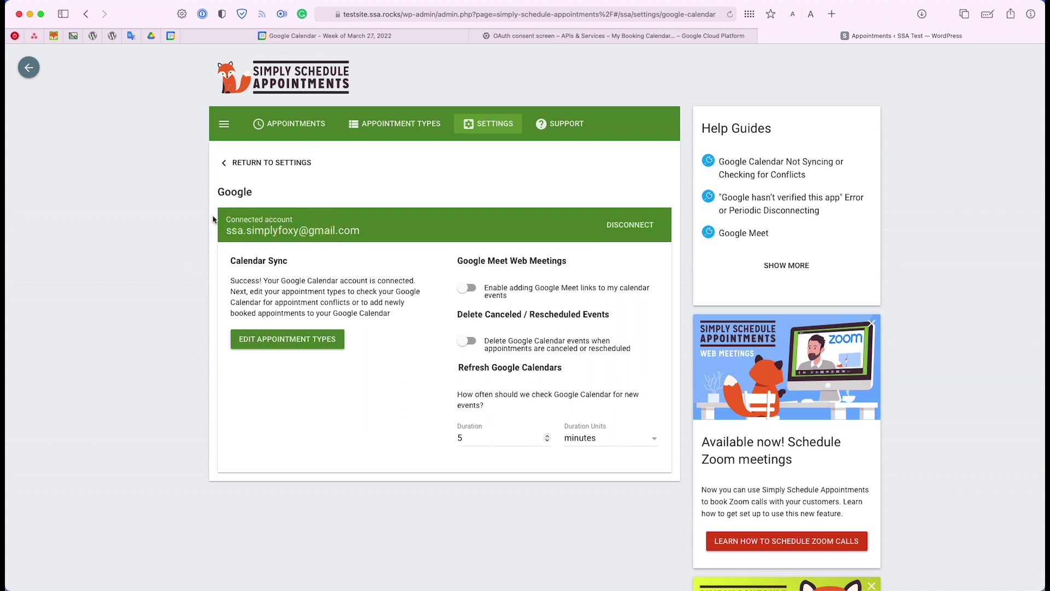
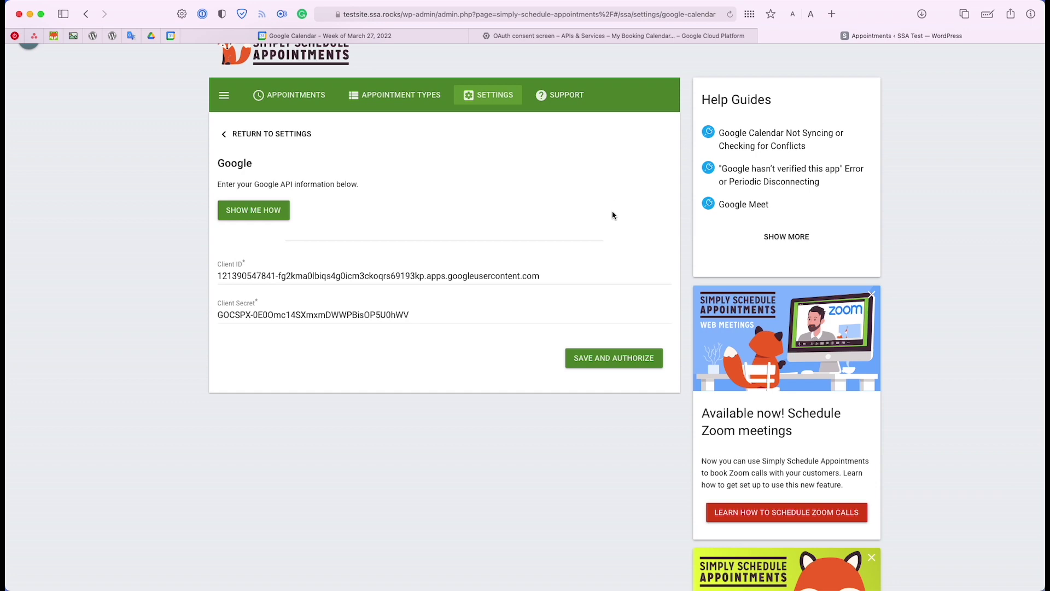
Switch to the Google Cloud OAuth consent screen, where the app shows In production
left_click(657, 38)
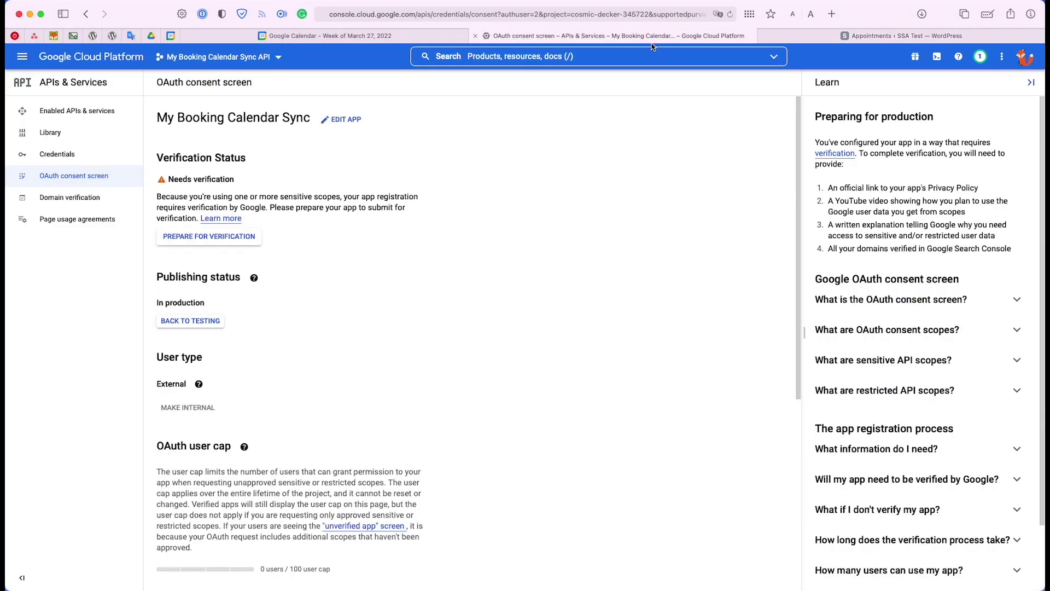
left_click(62, 152)
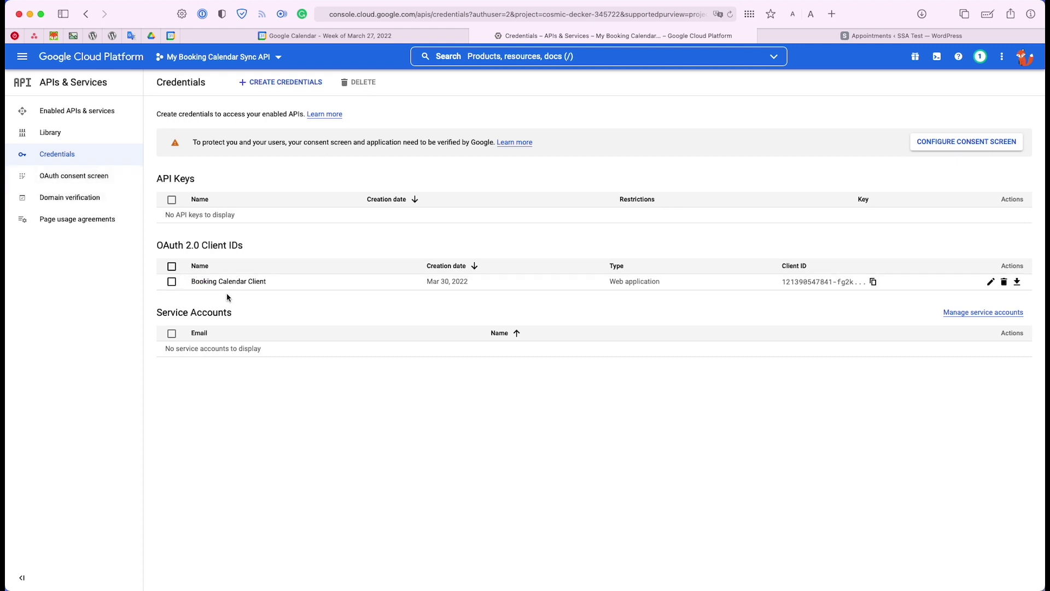
left_click(241, 281)
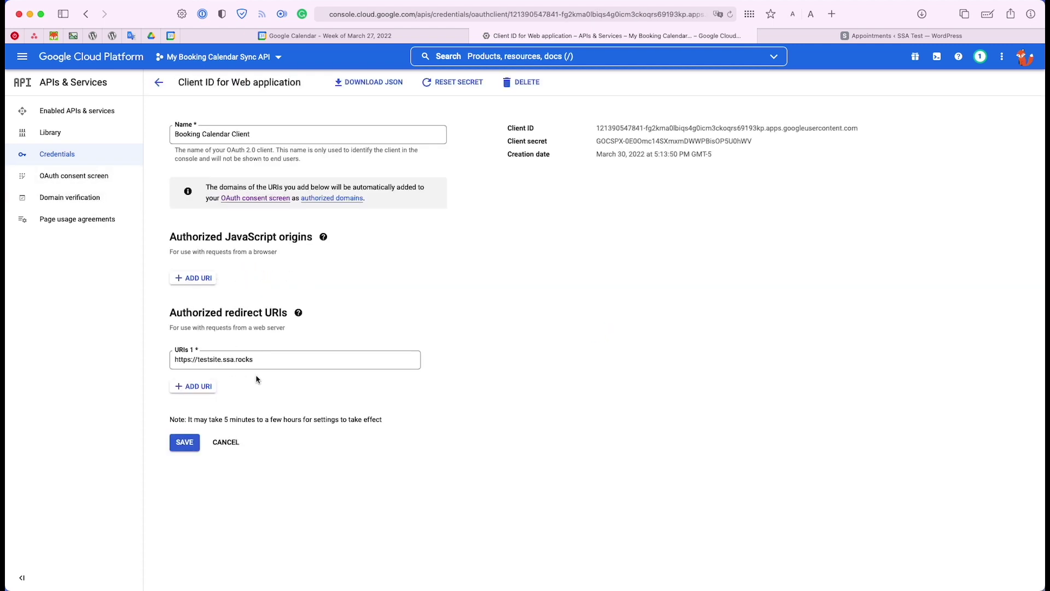
left_click(264, 362)
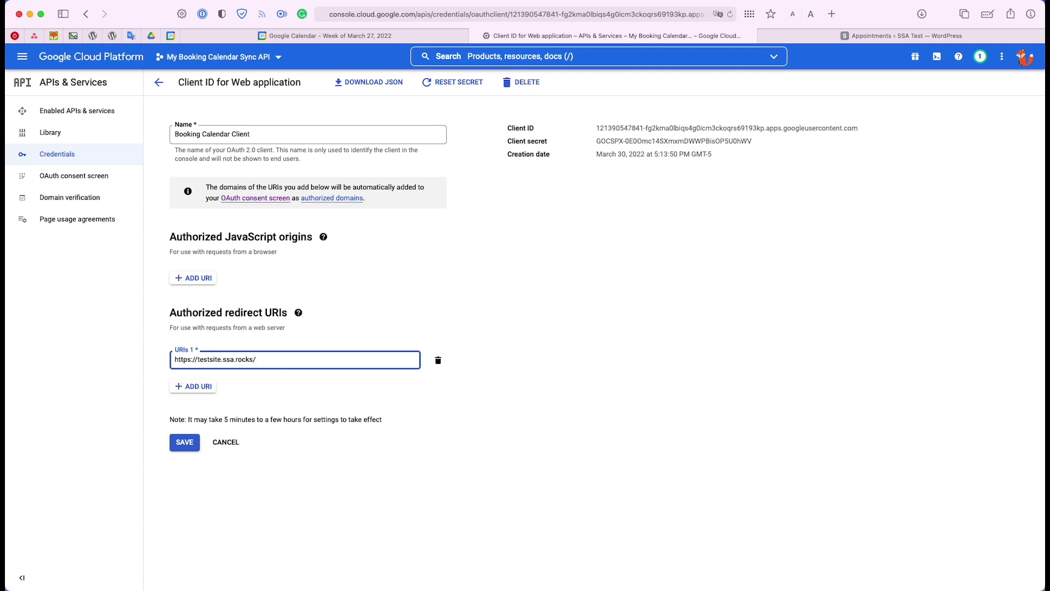
left_click(198, 359)
type("www.")
left_click(179, 449)
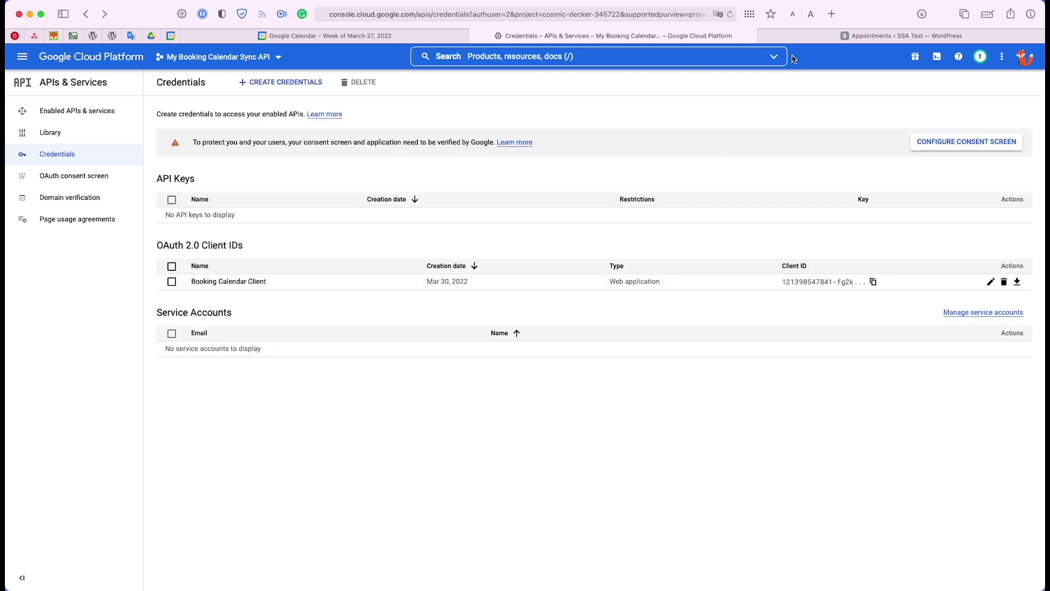
left_click(818, 36)
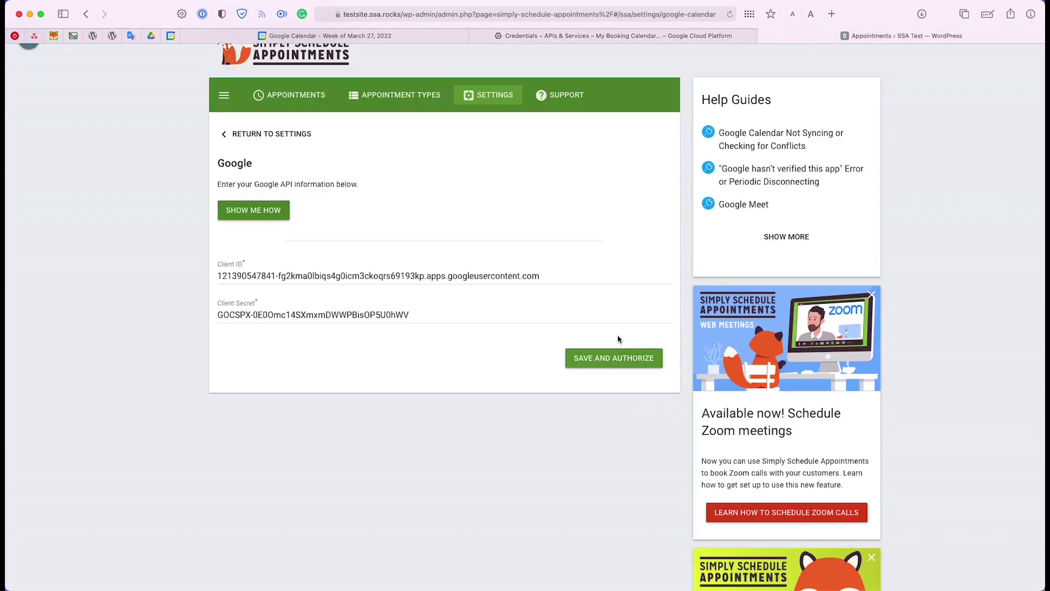
left_click(635, 361)
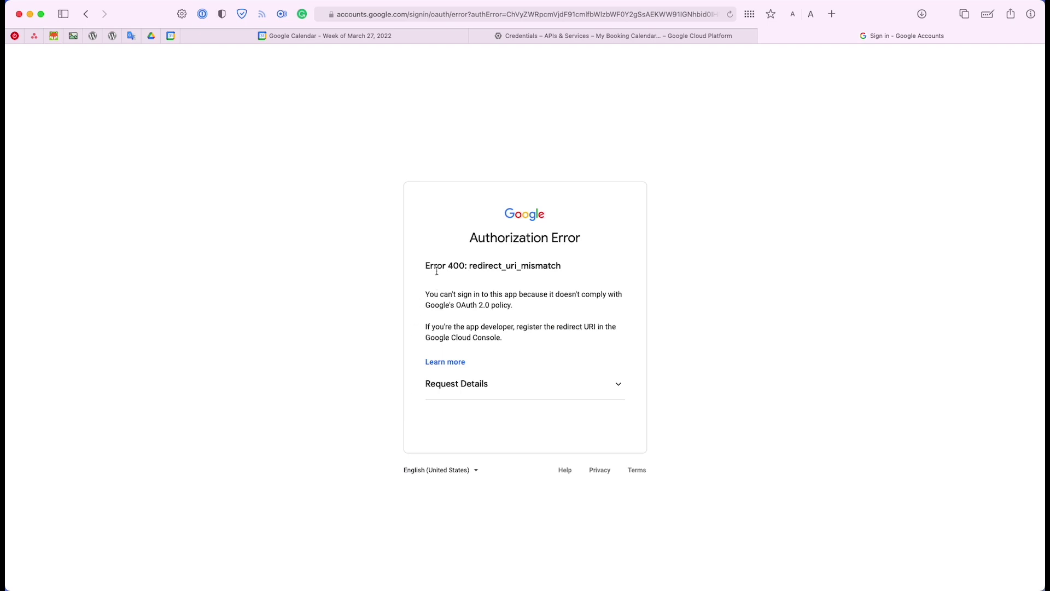
left_click_drag(422, 266, 613, 278)
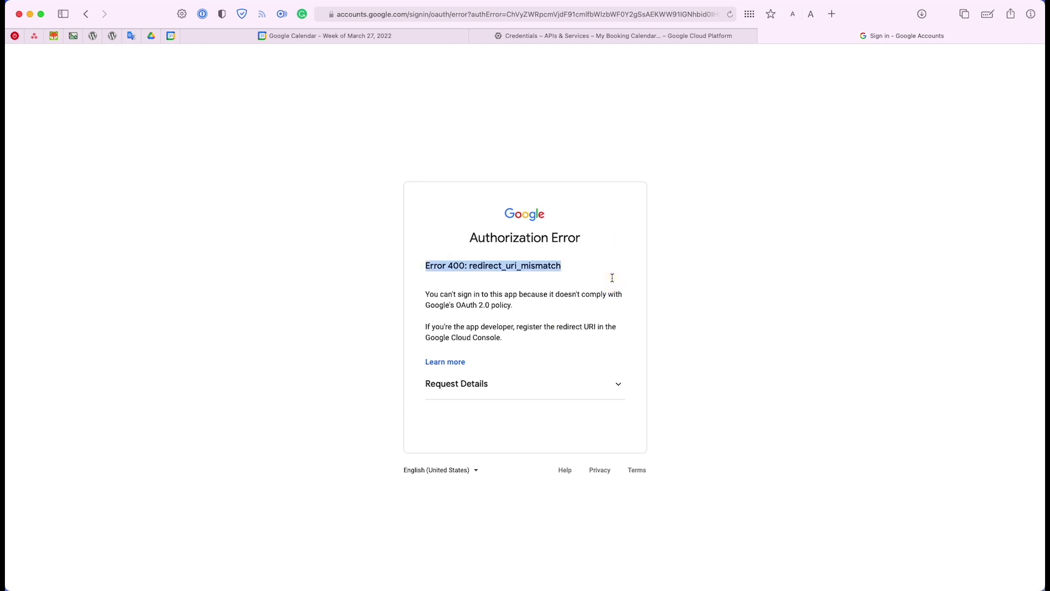
left_click(547, 386)
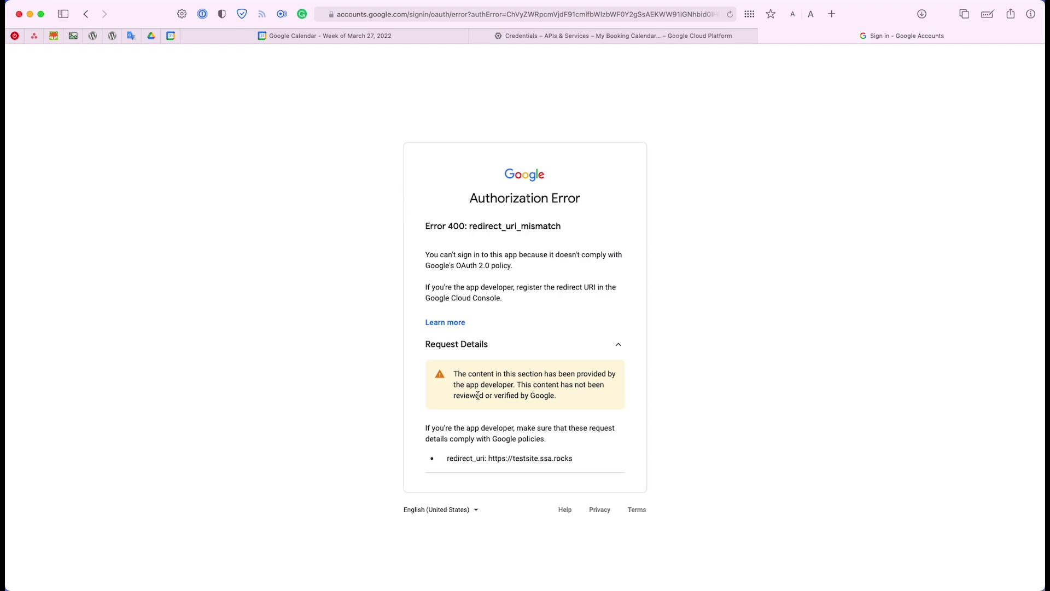
left_click(519, 345)
left_click(478, 391)
left_click_drag(489, 459, 572, 458)
key("super+c")
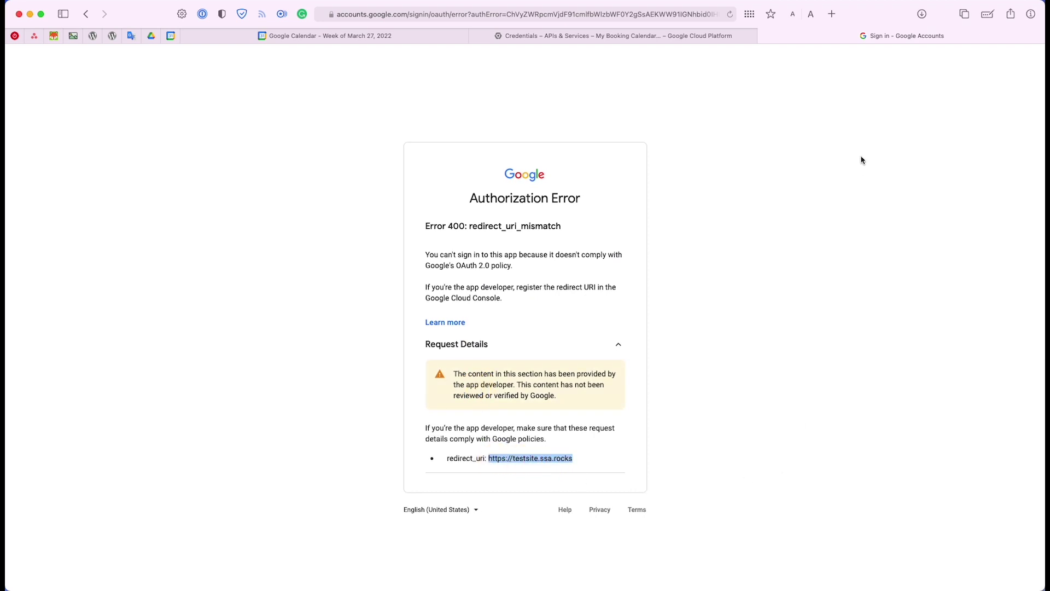
left_click(696, 35)
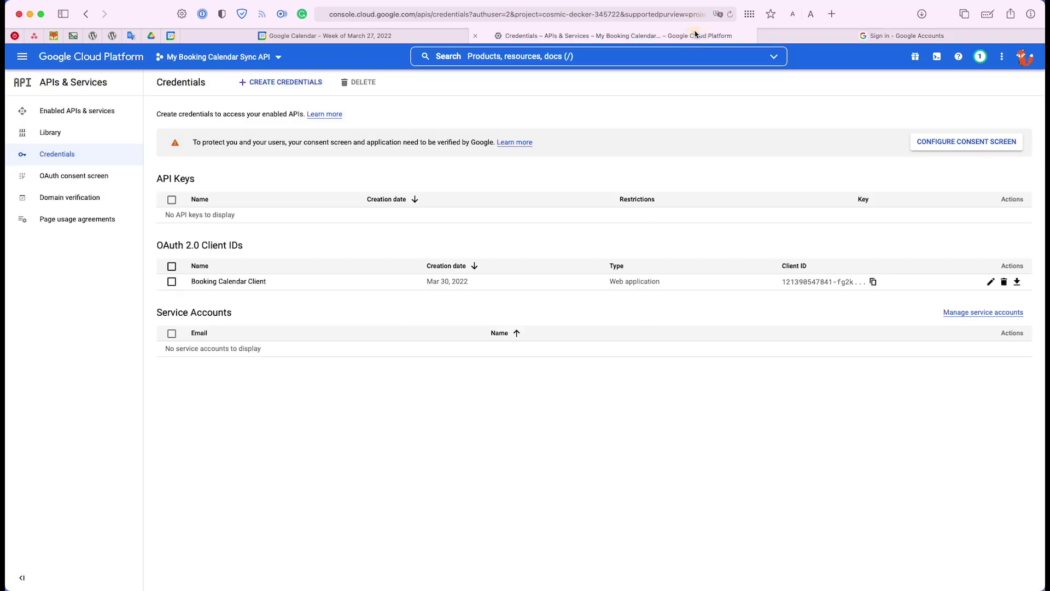
left_click(238, 286)
left_click(239, 284)
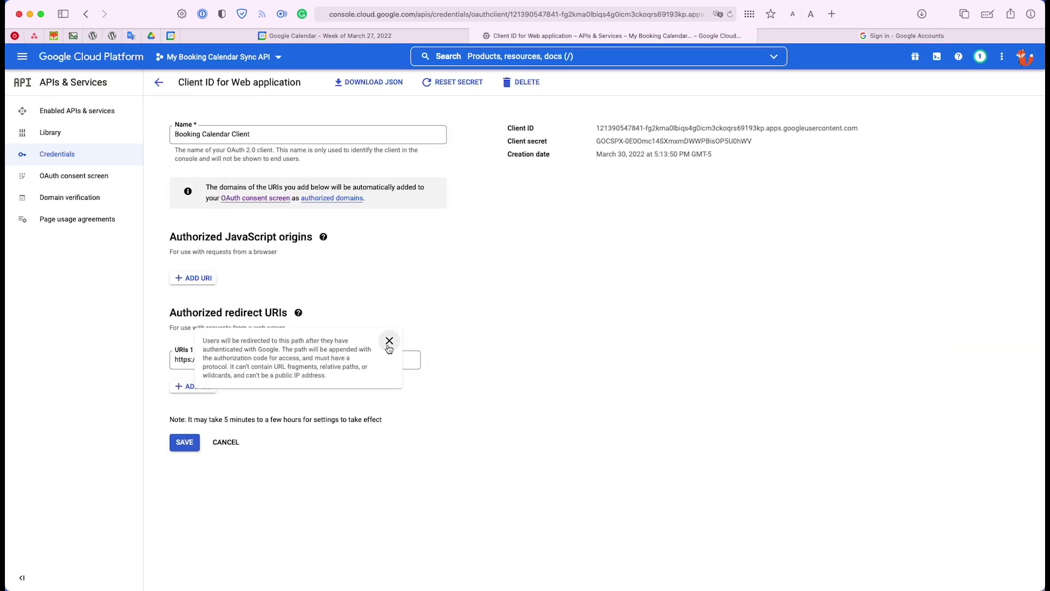
left_click(408, 361)
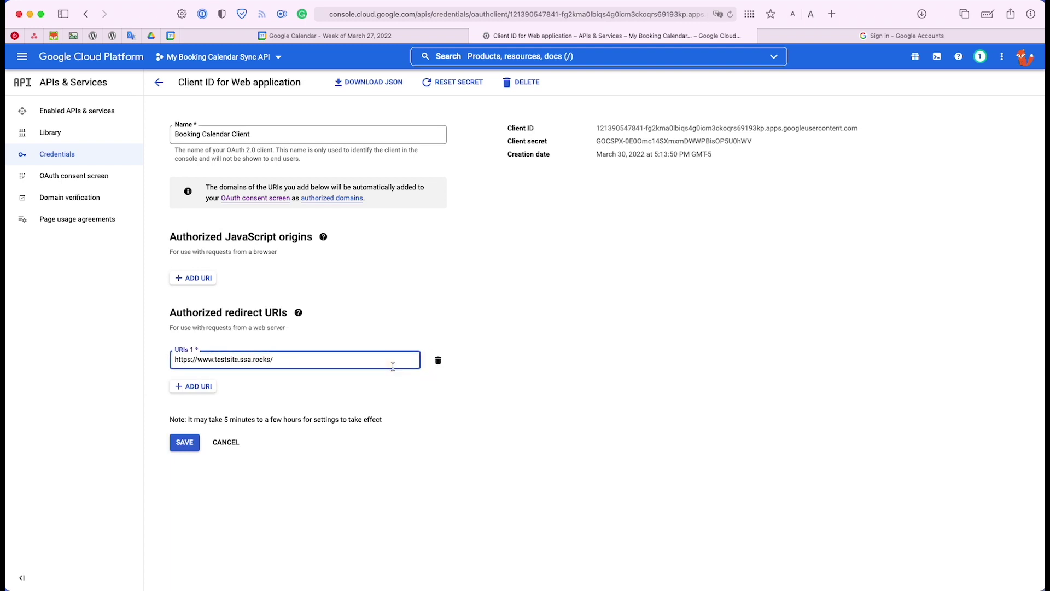
left_click(213, 387)
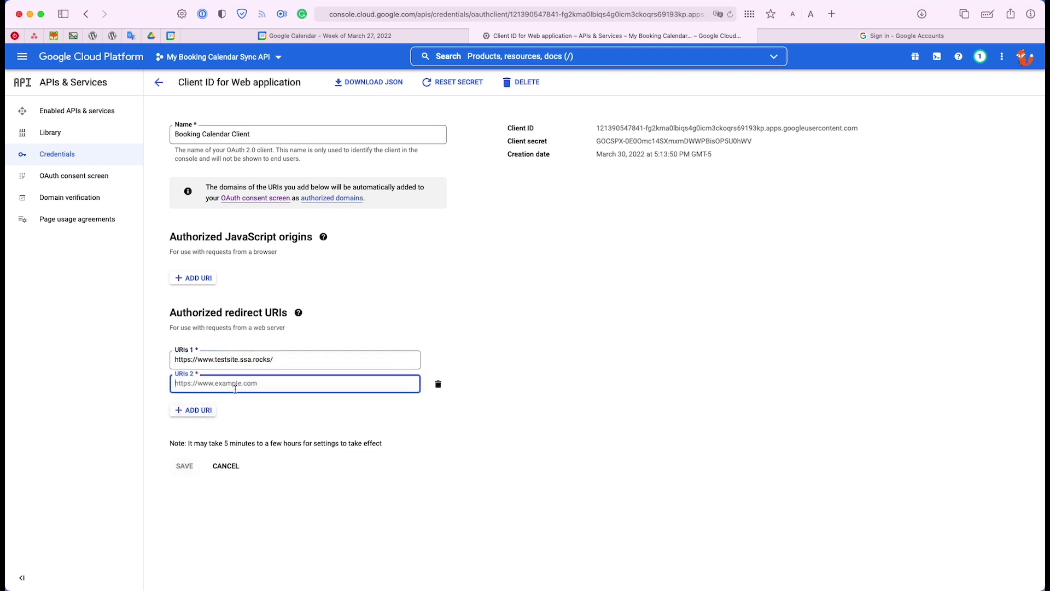
key("super+v")
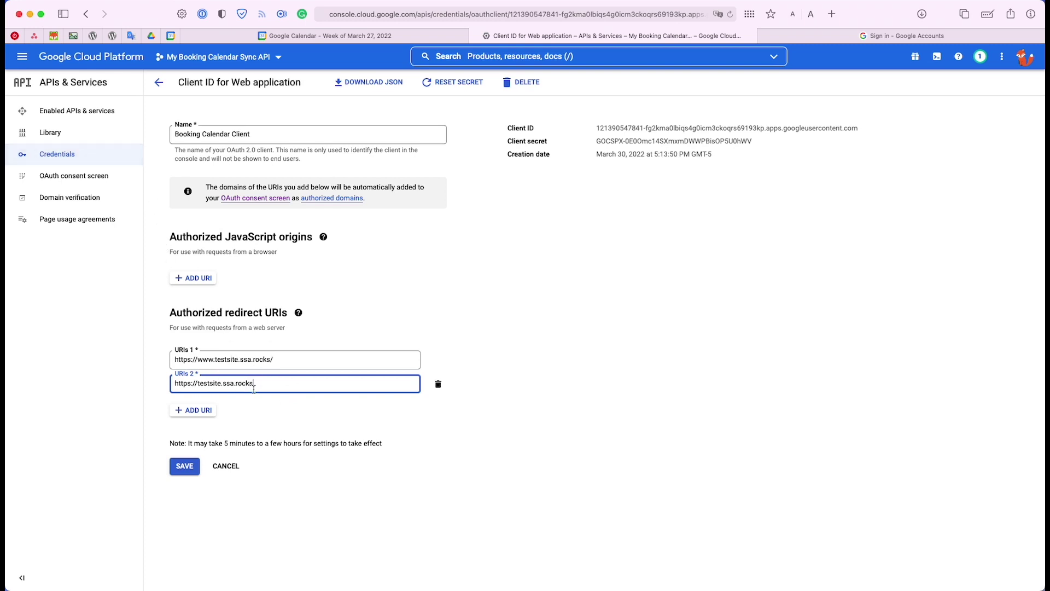
left_click(273, 361)
left_click_drag(197, 360, 273, 360)
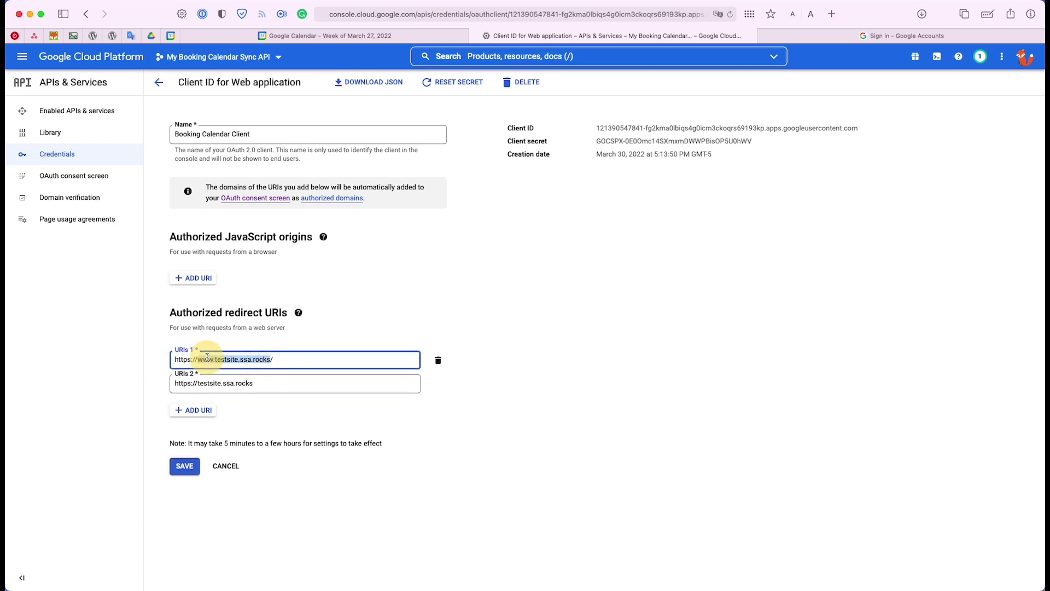
left_click(274, 387)
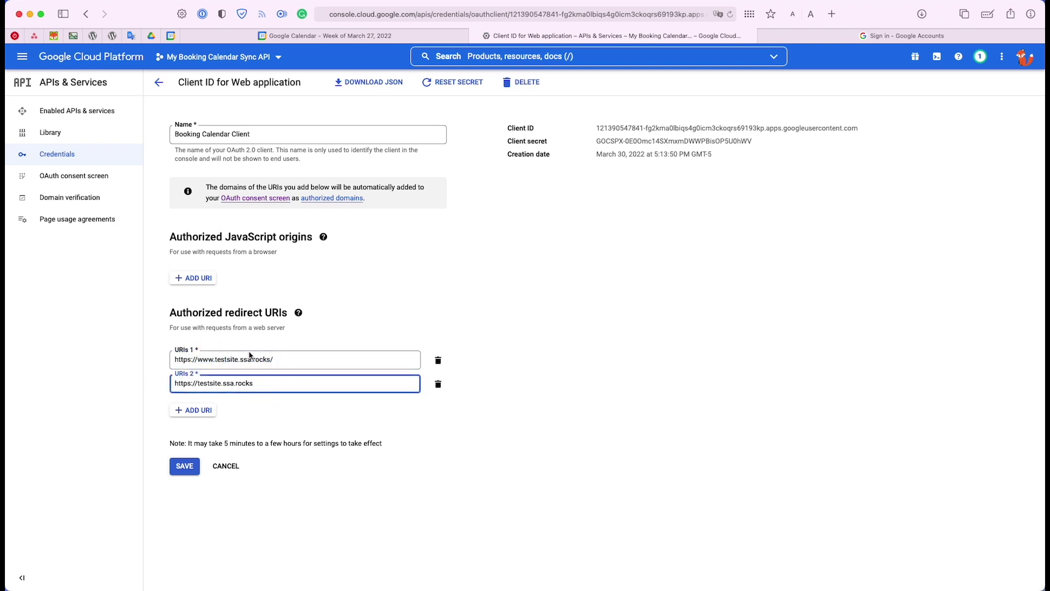
left_click(869, 43)
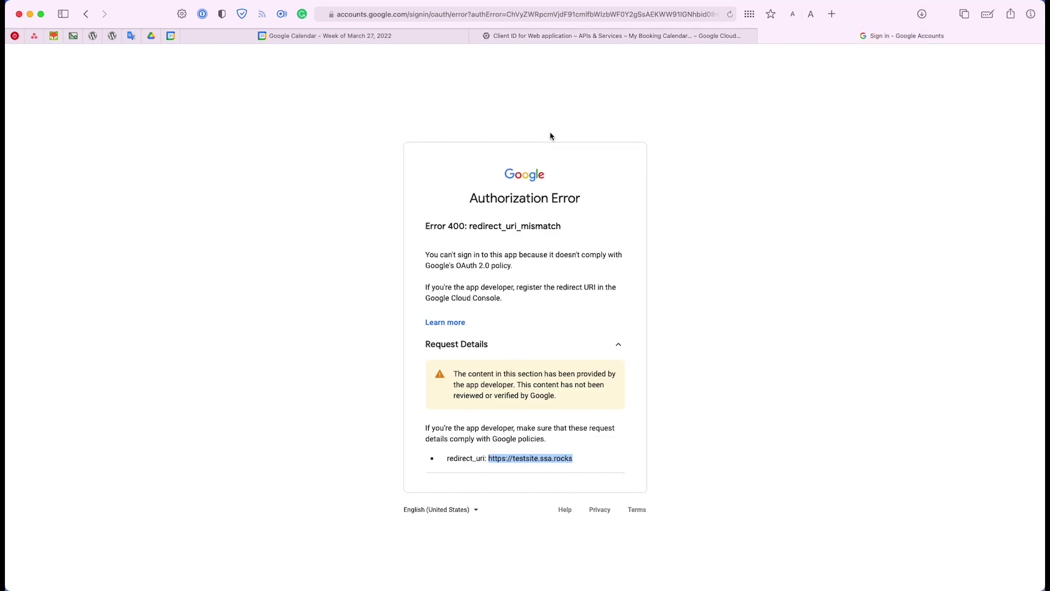
left_click(616, 36)
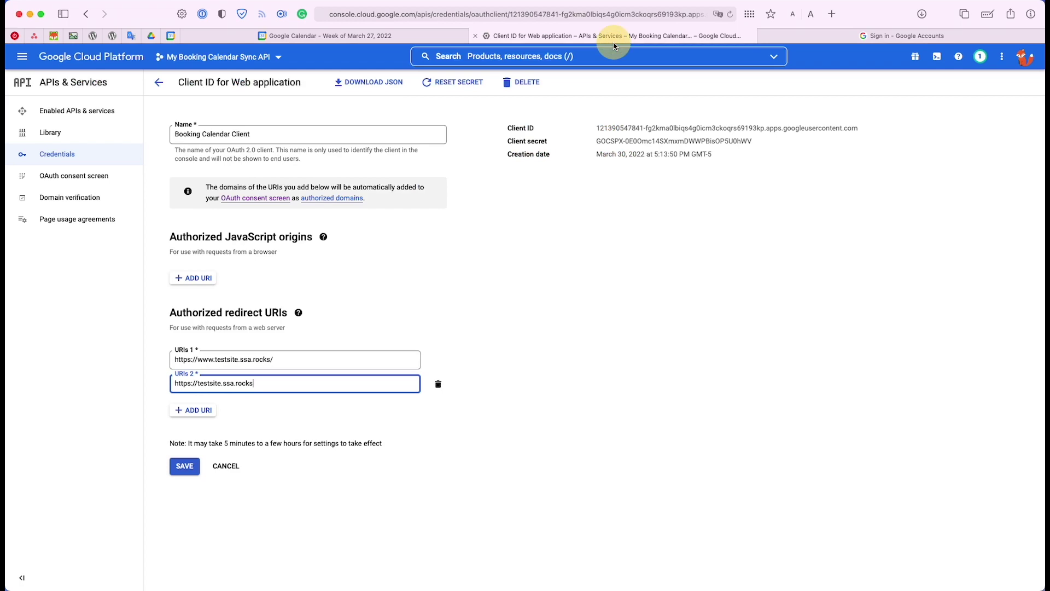
left_click(193, 464)
left_click(869, 42)
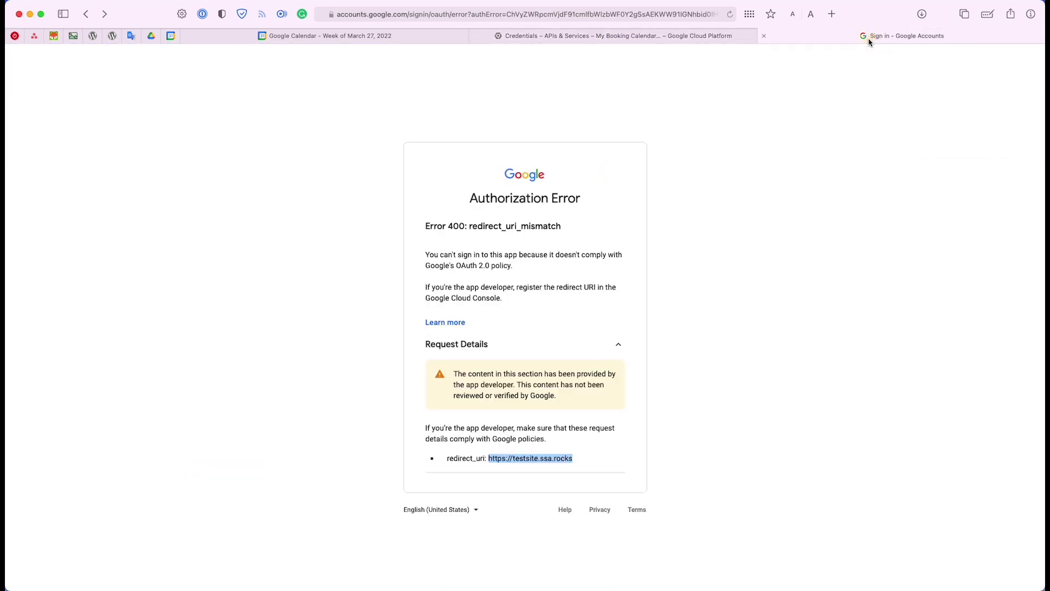
Authorize SSA with the Google account, proceeding past the unverified-app warning to ssa.rocks and granting access
left_click(88, 14)
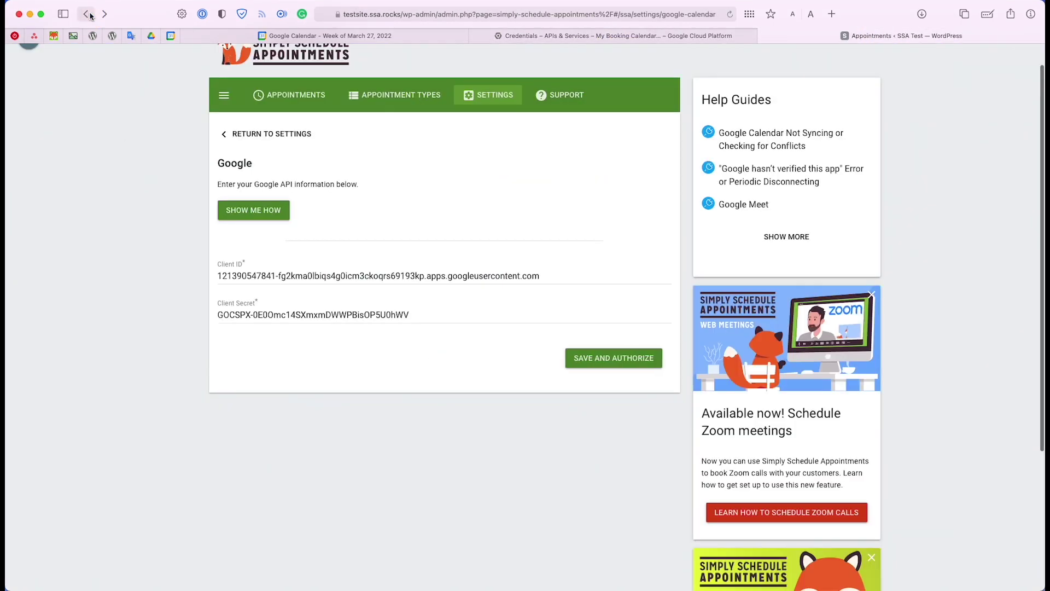
left_click(627, 361)
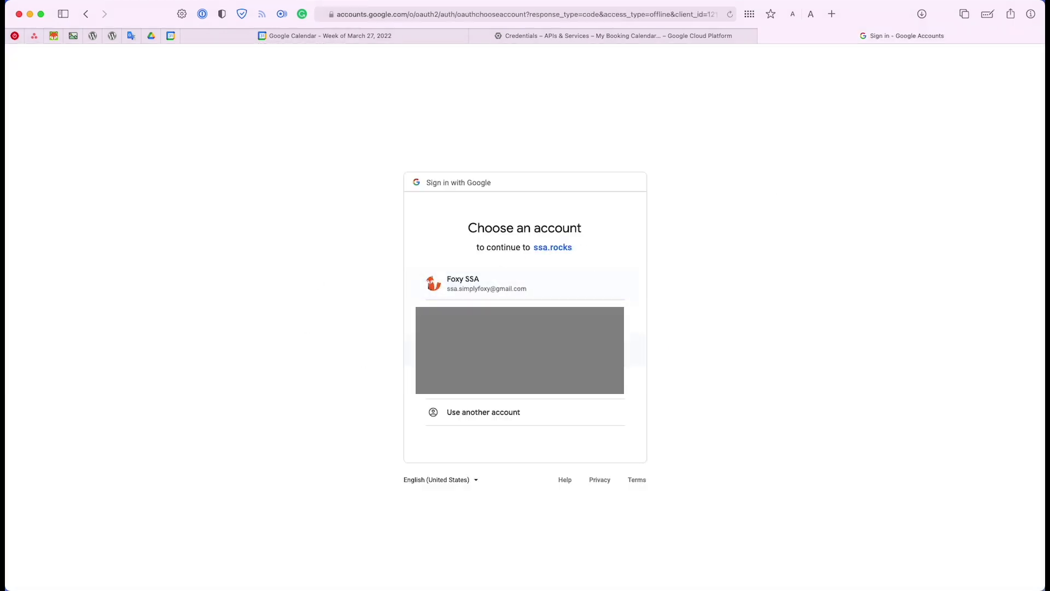
left_click(468, 284)
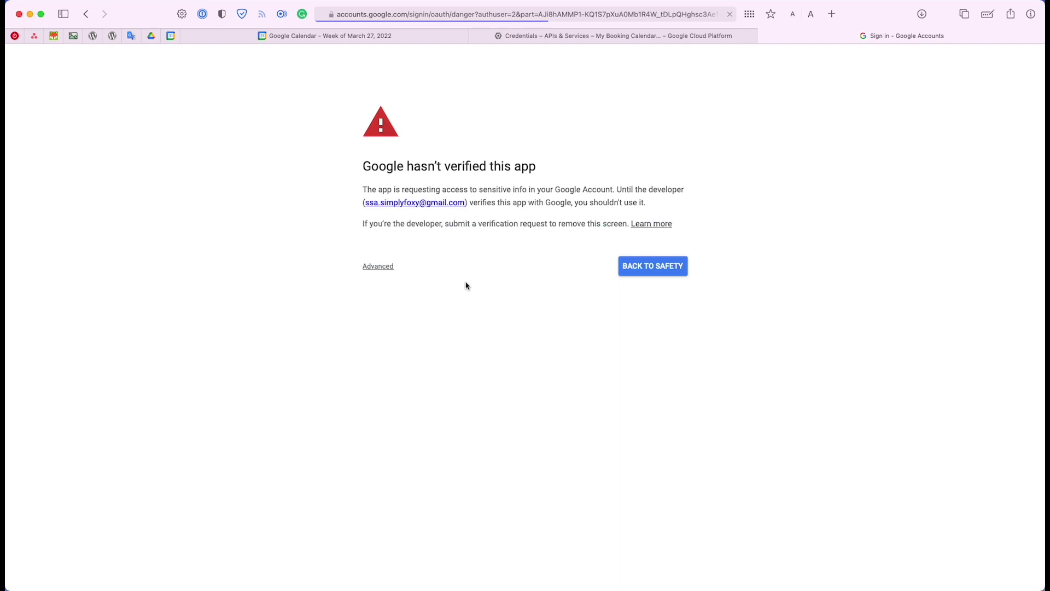
left_click(366, 266)
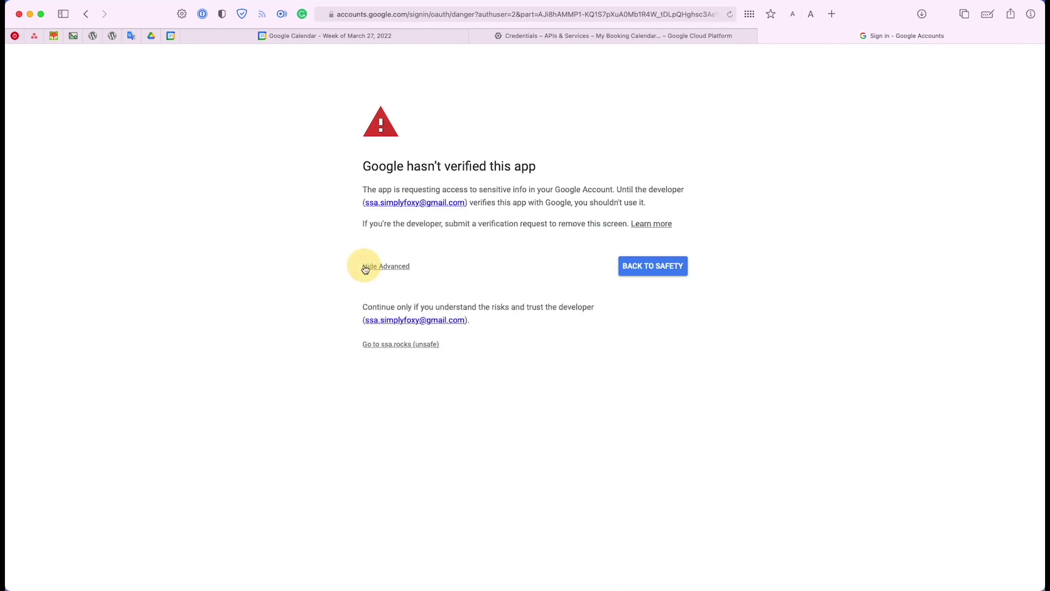
left_click(395, 344)
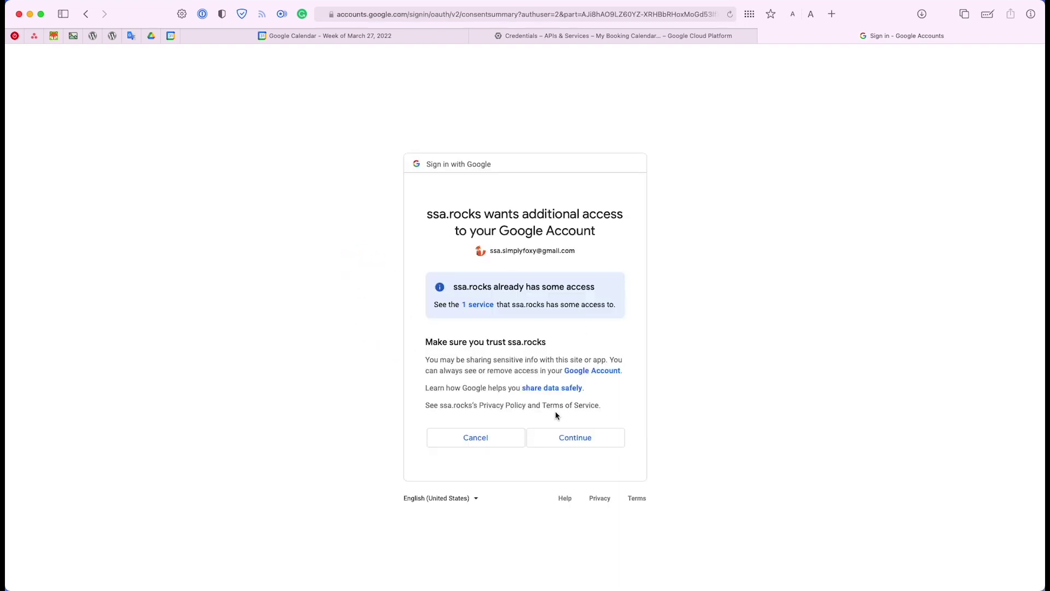
left_click(571, 441)
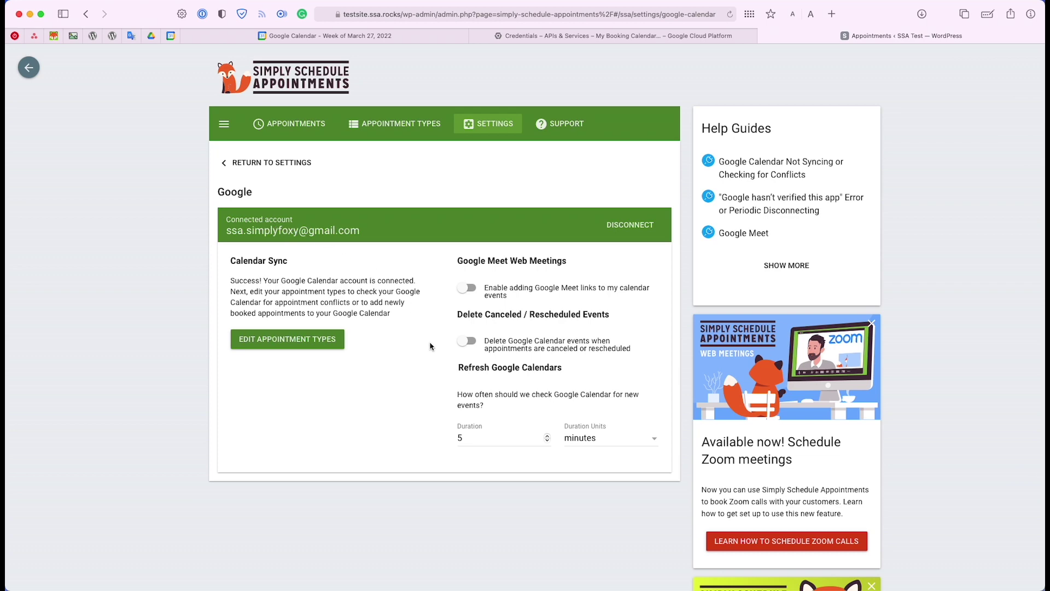
Review the Google settings, toggling Google Meet links on and back off and leaving the 5-minute refresh unchanged
scroll(429, 350, "down", 2)
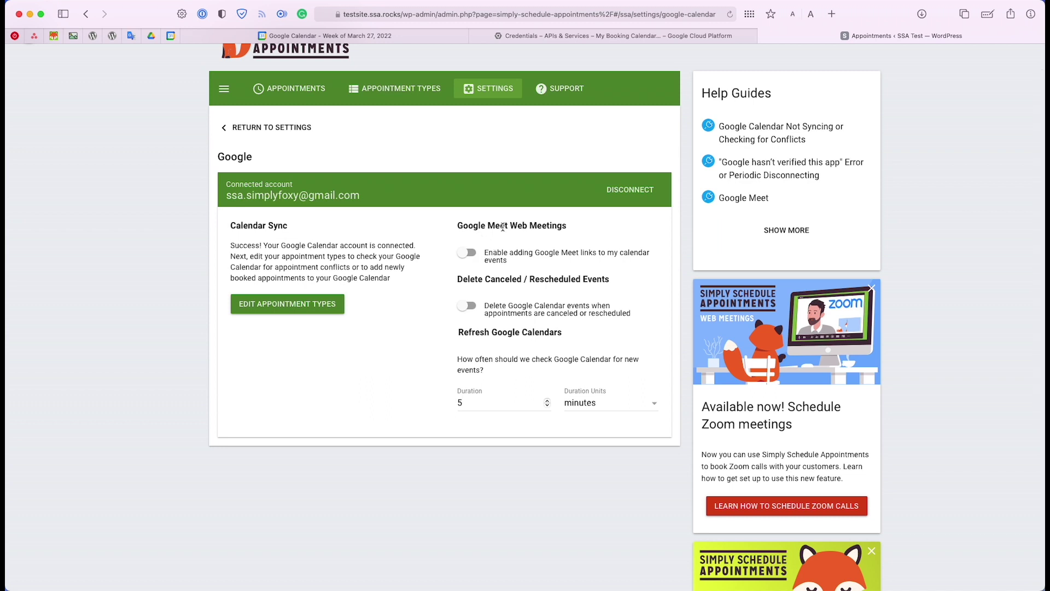
left_click(466, 256)
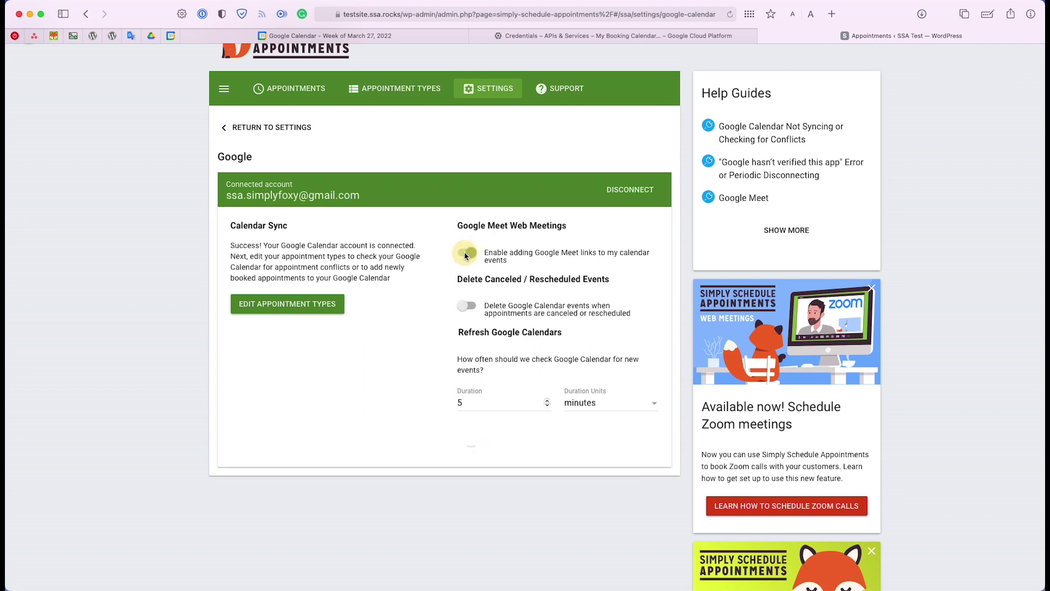
left_click(469, 257)
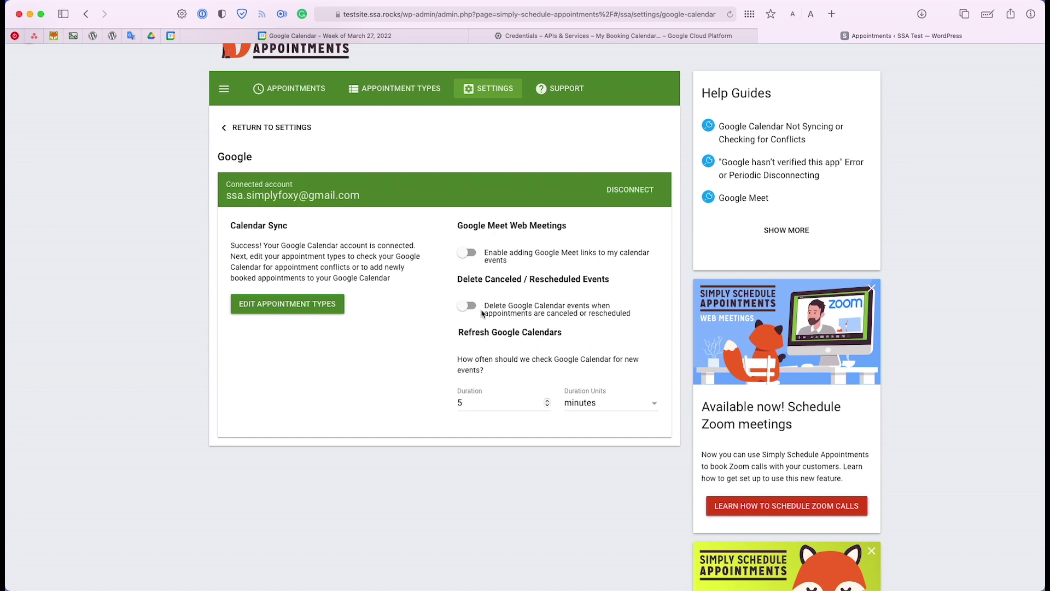
scroll(482, 313, "up", 2)
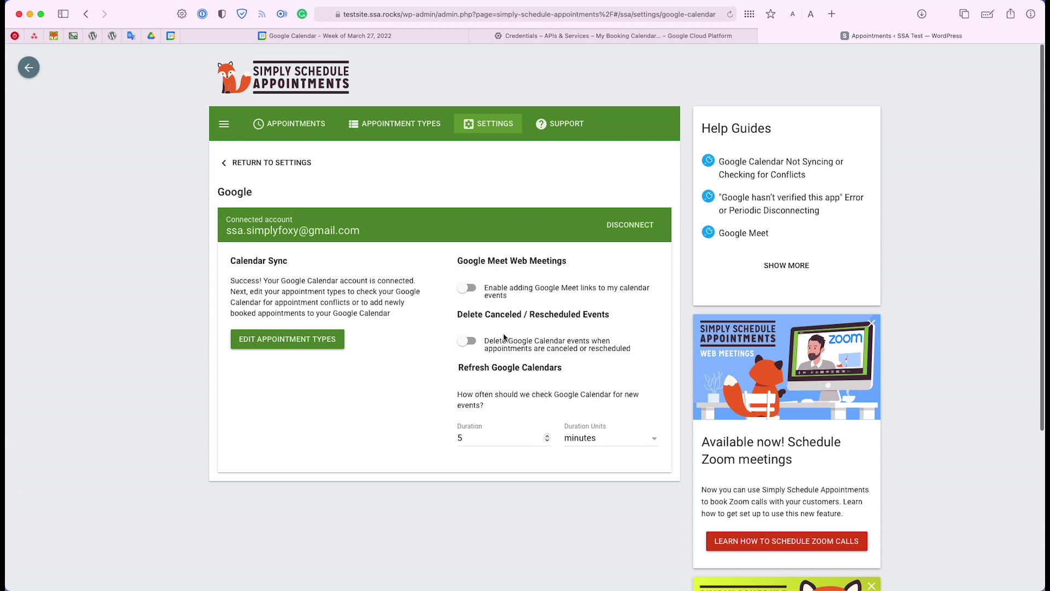
scroll(506, 337, "down", 1)
scroll(504, 337, "up", 1)
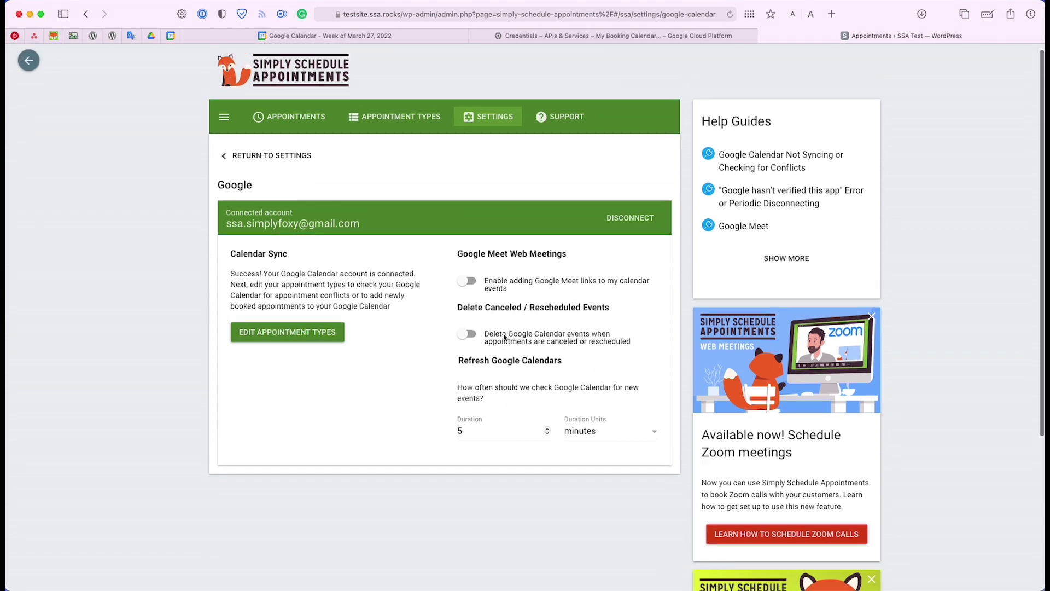
left_click(502, 432)
left_click_drag(457, 365, 545, 383)
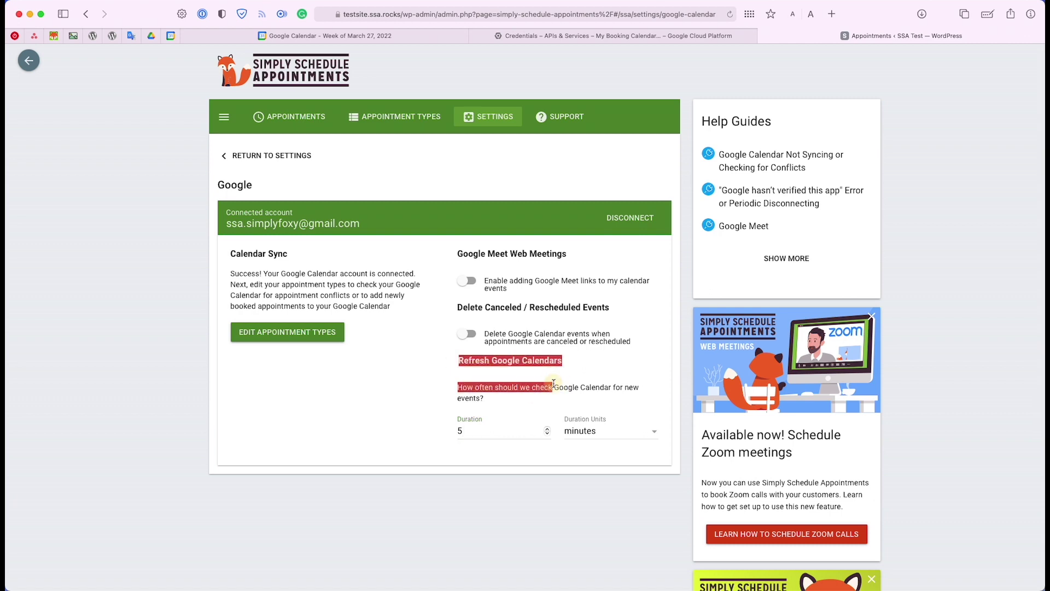
left_click(554, 383)
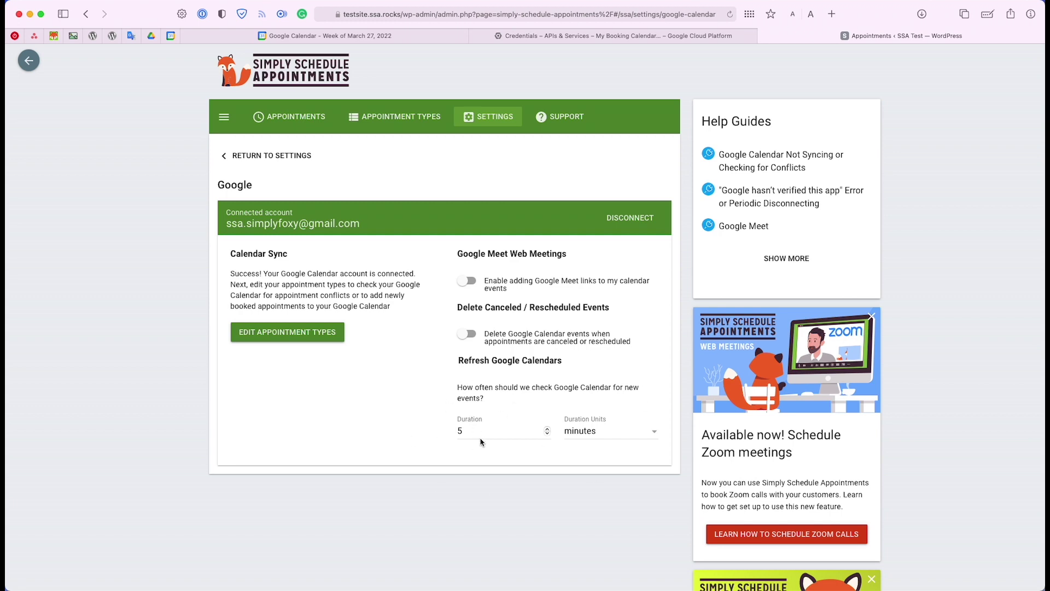
left_click_drag(471, 429, 455, 431)
left_click(470, 360)
Show the Appointment Types list with the 30-minute Consultation Phone Call
left_click(379, 119)
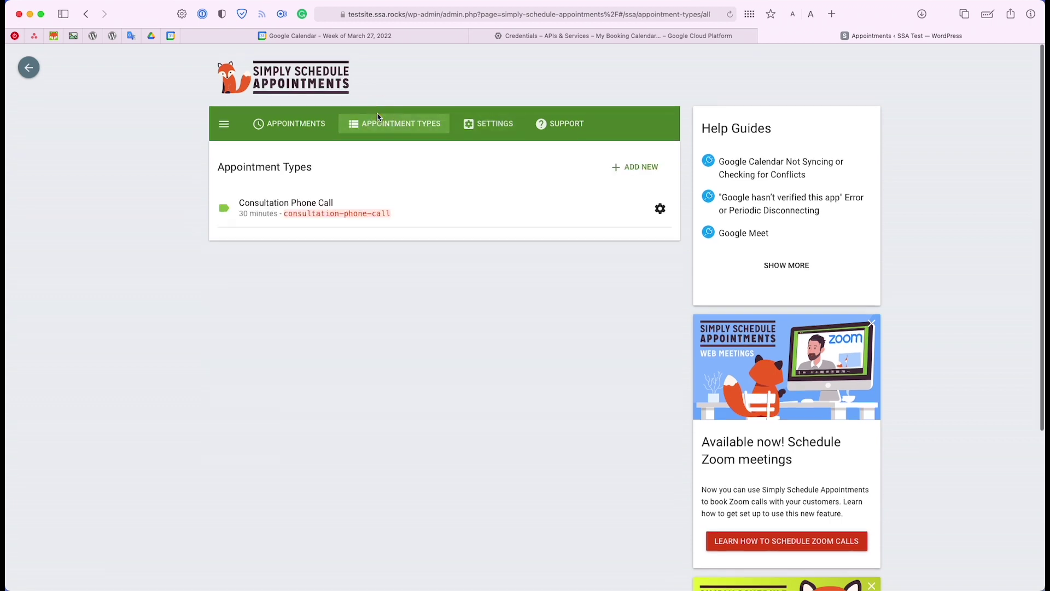
left_click(496, 126)
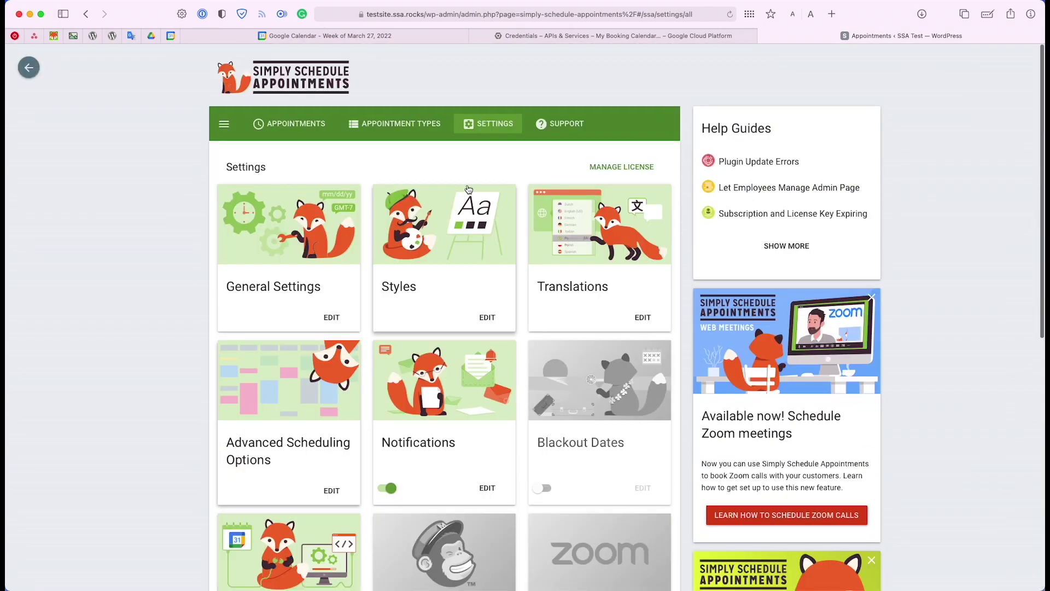
left_click(393, 121)
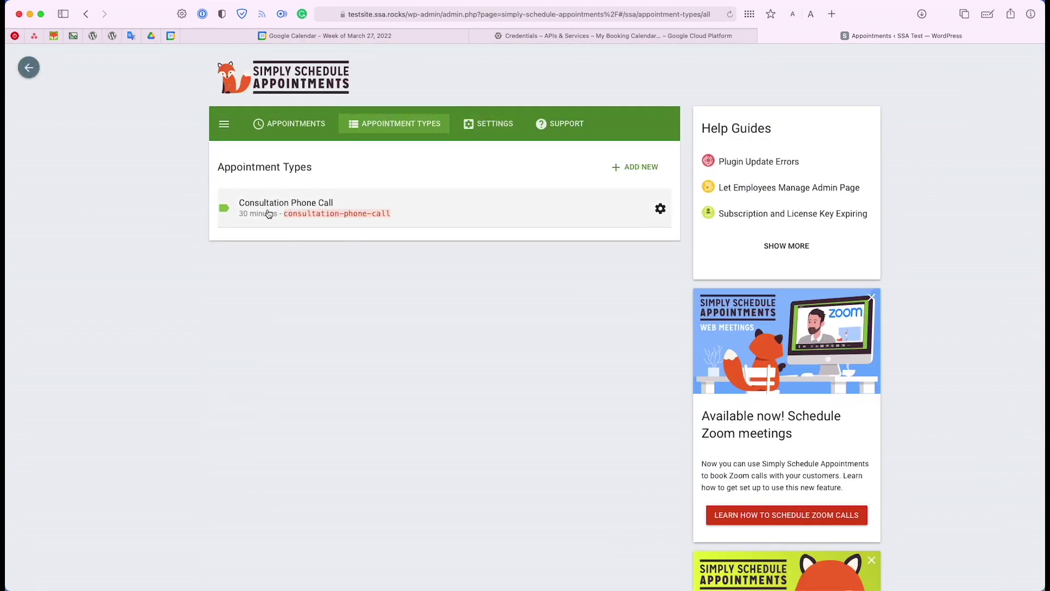
Look at Consultation Phone Call's Google Calendar options, then cancel back to the appointment types
left_click(417, 212)
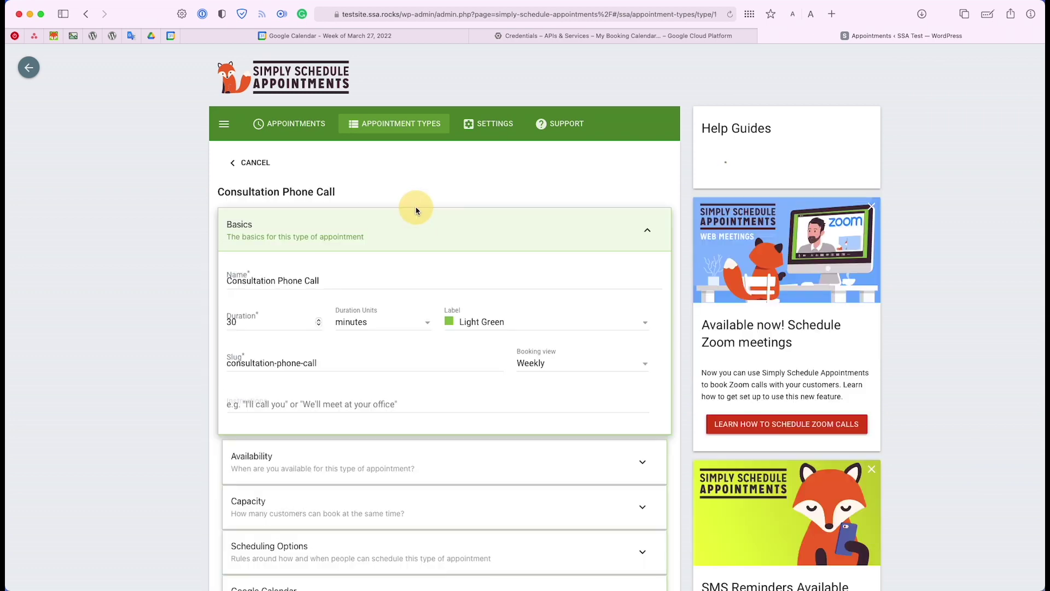
scroll(417, 354, "down", 3)
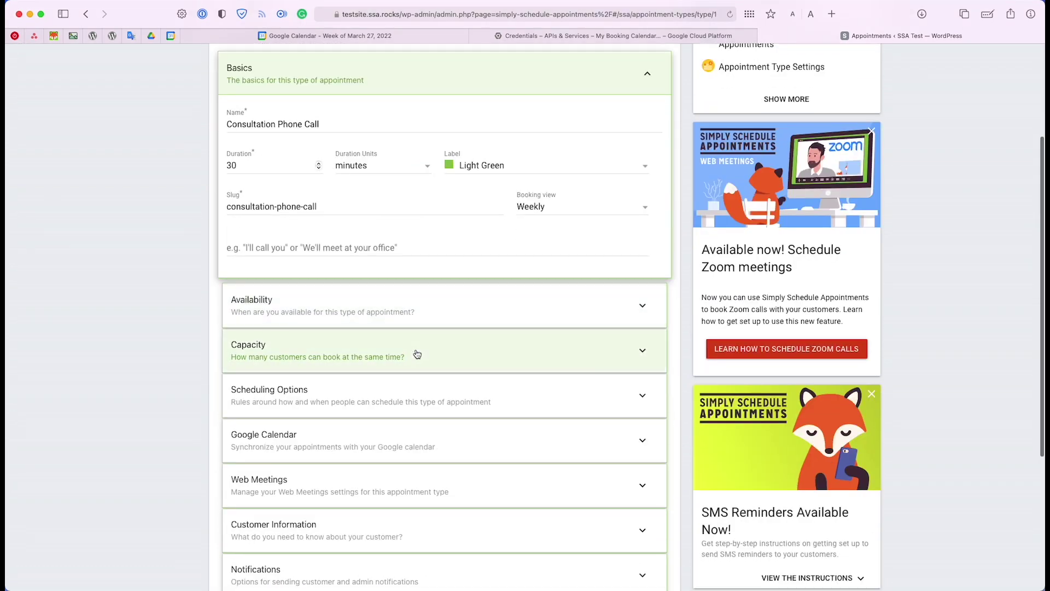
scroll(416, 352, "down", 2)
left_click(359, 402)
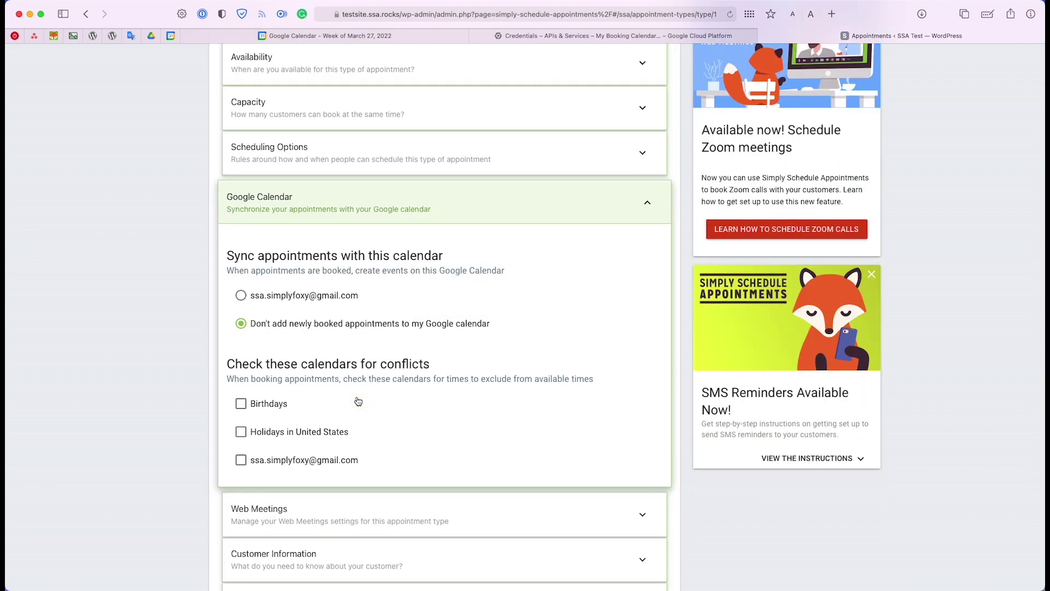
scroll(358, 402, "up", 5)
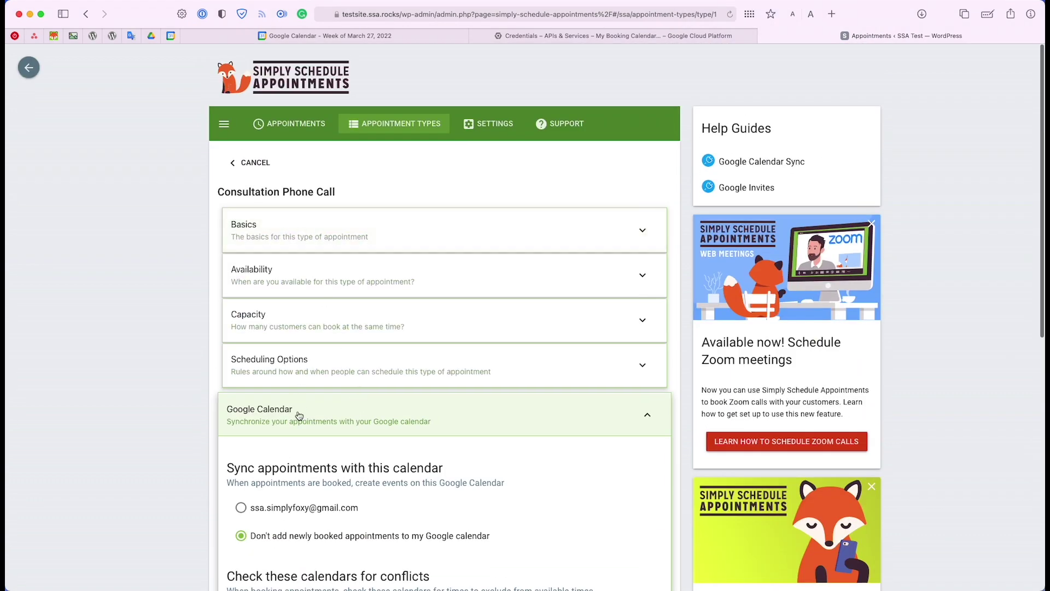
left_click(299, 416)
left_click(253, 163)
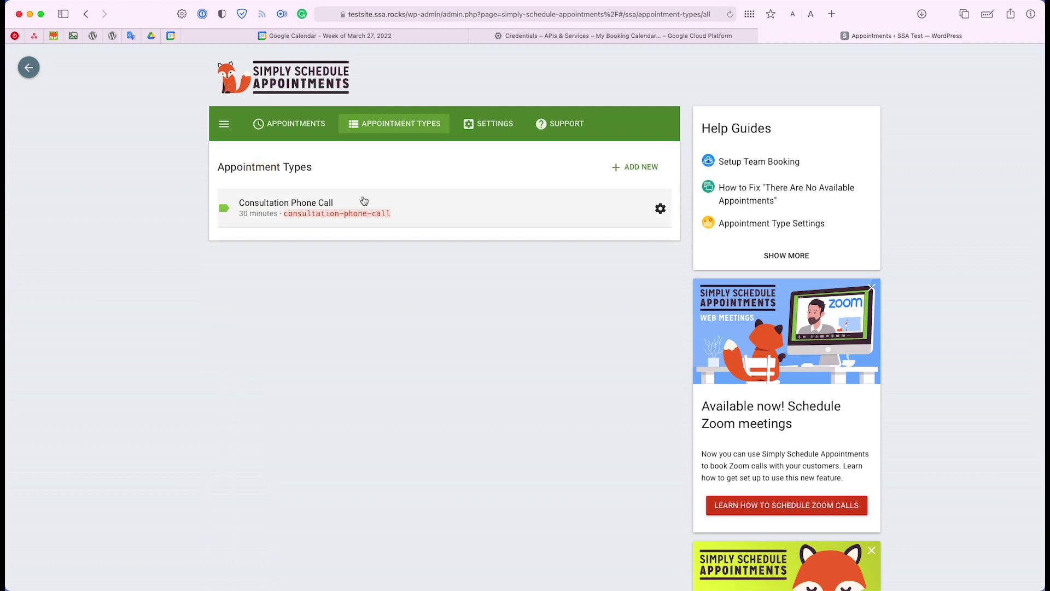
Reopen Consultation Phone Call and sync its bookings to the connected Google calendar, keeping customer invites on
left_click(363, 201)
scroll(389, 281, "down", 5)
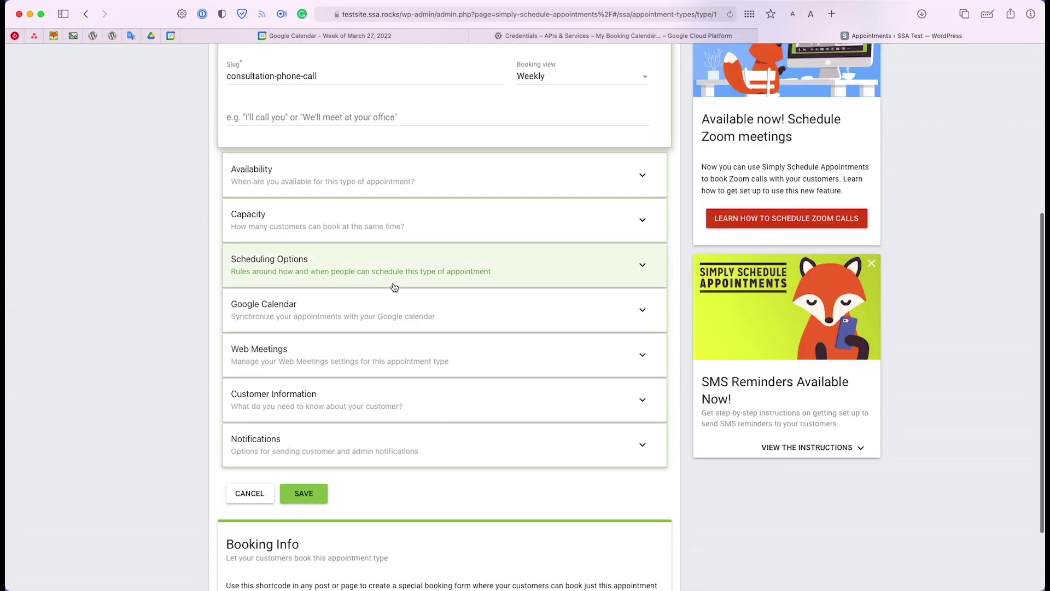
left_click(401, 313)
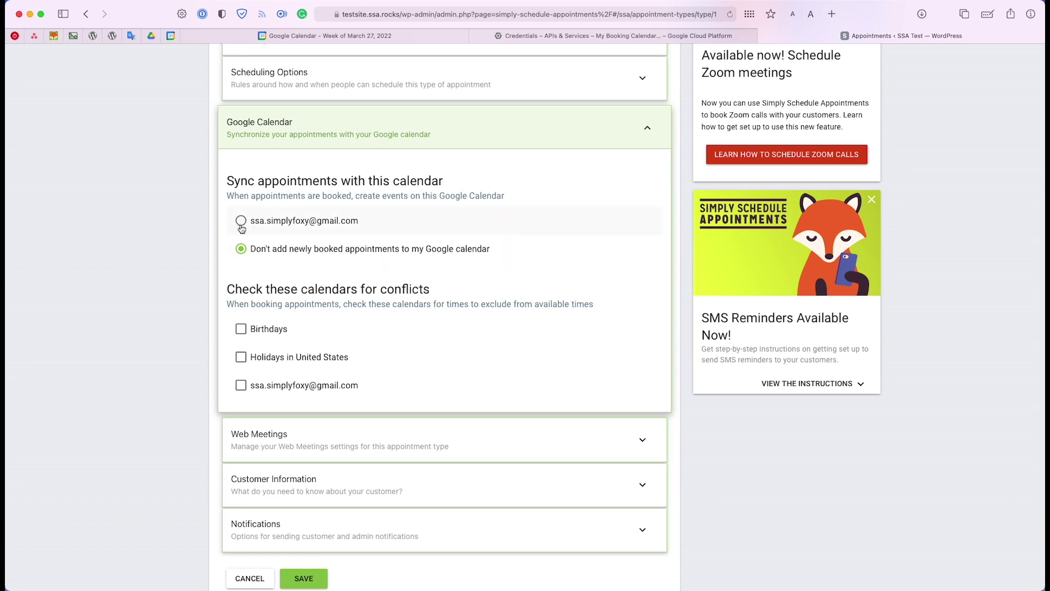
left_click(241, 224)
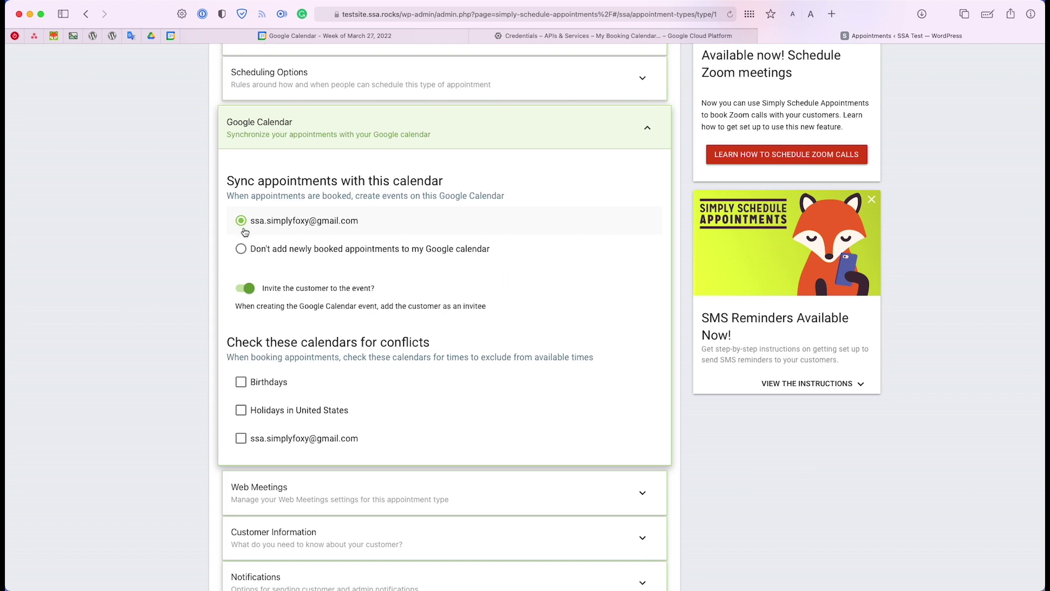
scroll(310, 261, "up", 2)
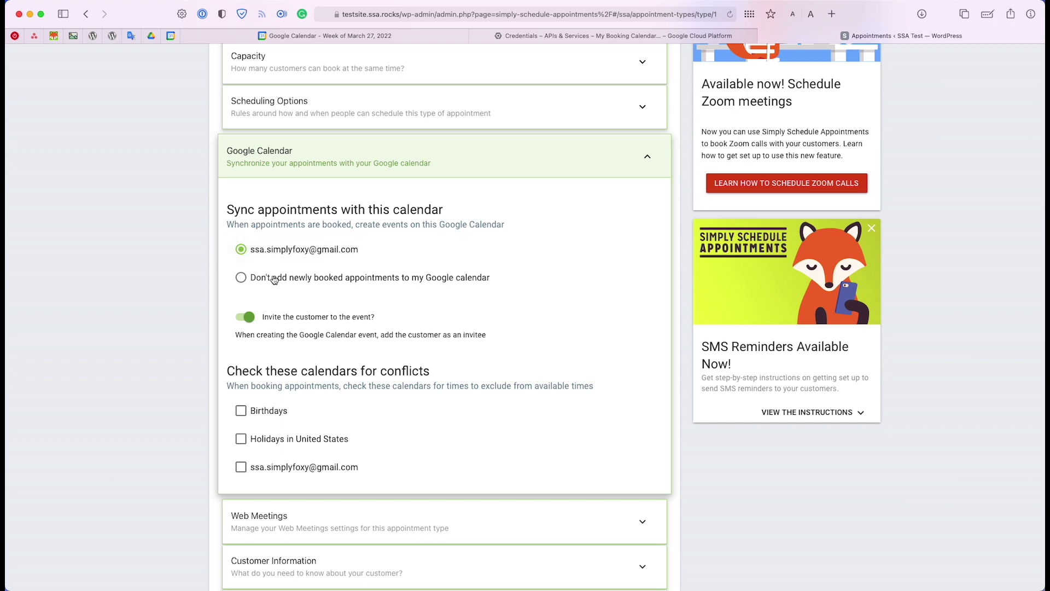
left_click(251, 323)
left_click(252, 323)
left_click_drag(229, 371, 446, 361)
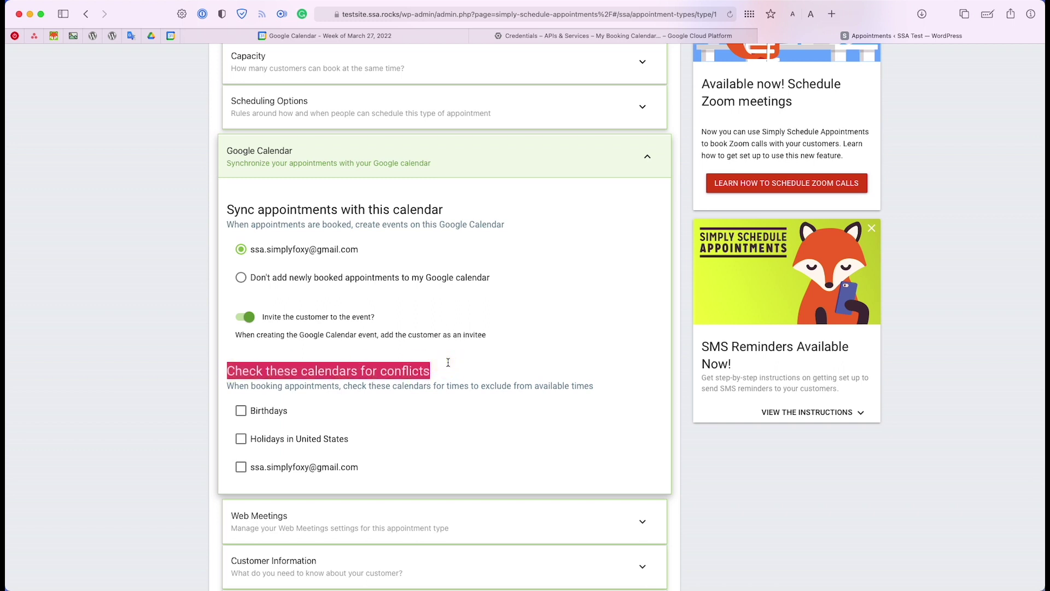
left_click(449, 373)
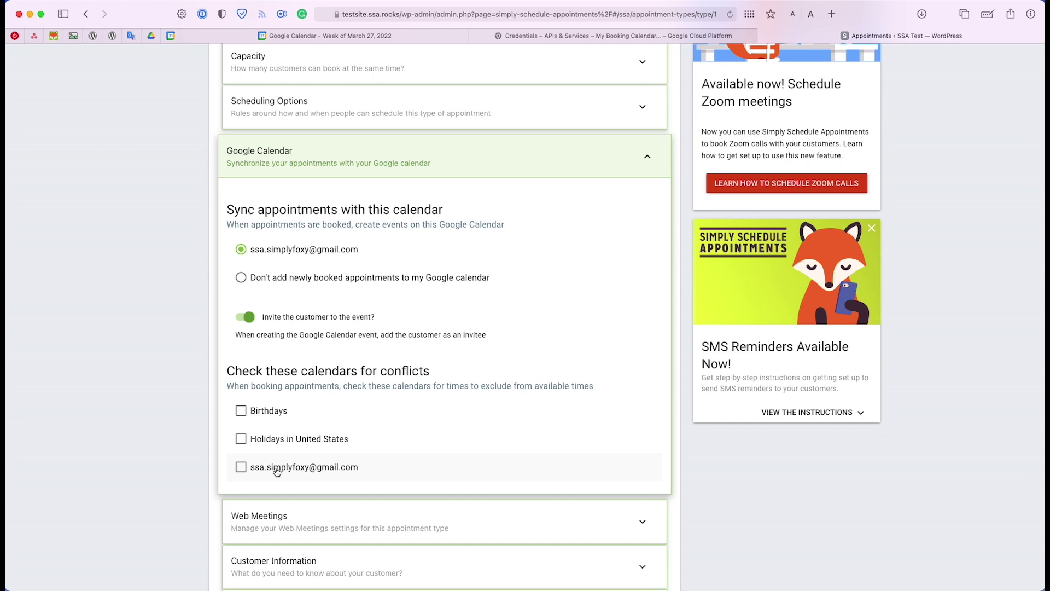
Check the connected Google calendar for conflicts and save the appointment type
scroll(284, 448, "up", 5)
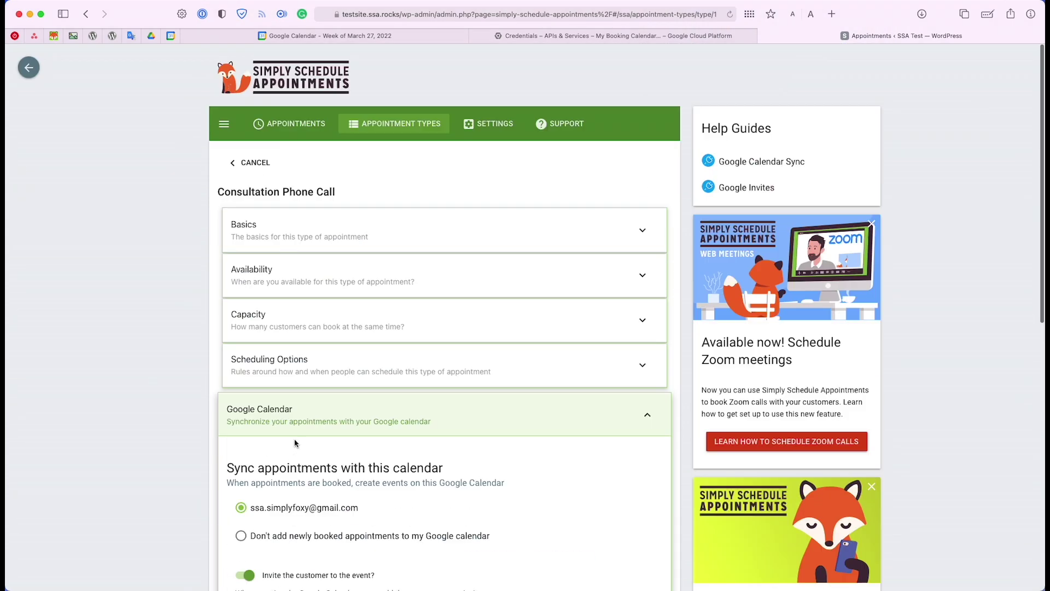
scroll(269, 372, "down", 5)
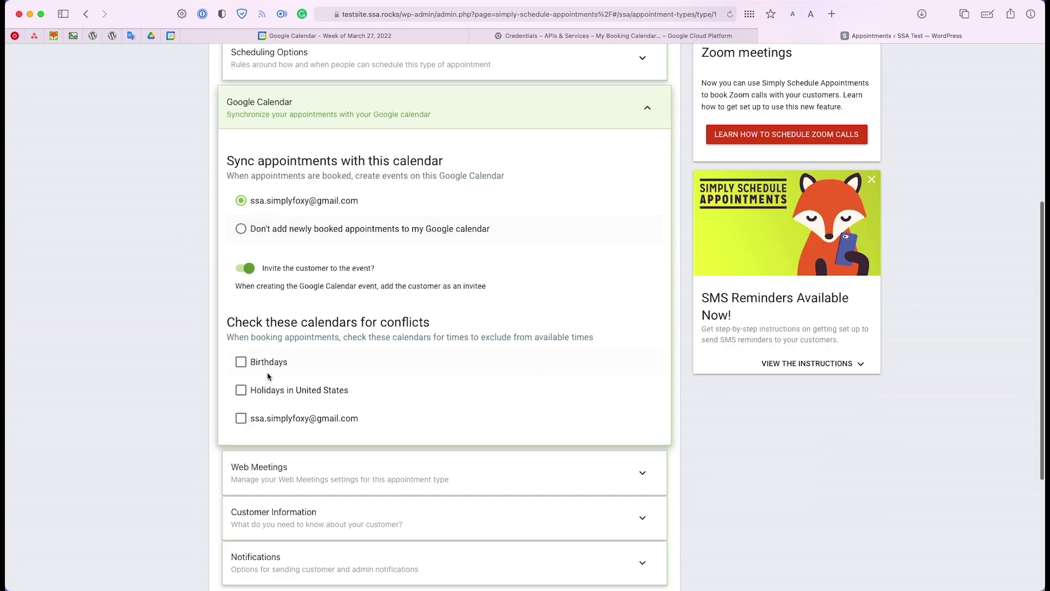
scroll(268, 376, "down", 1)
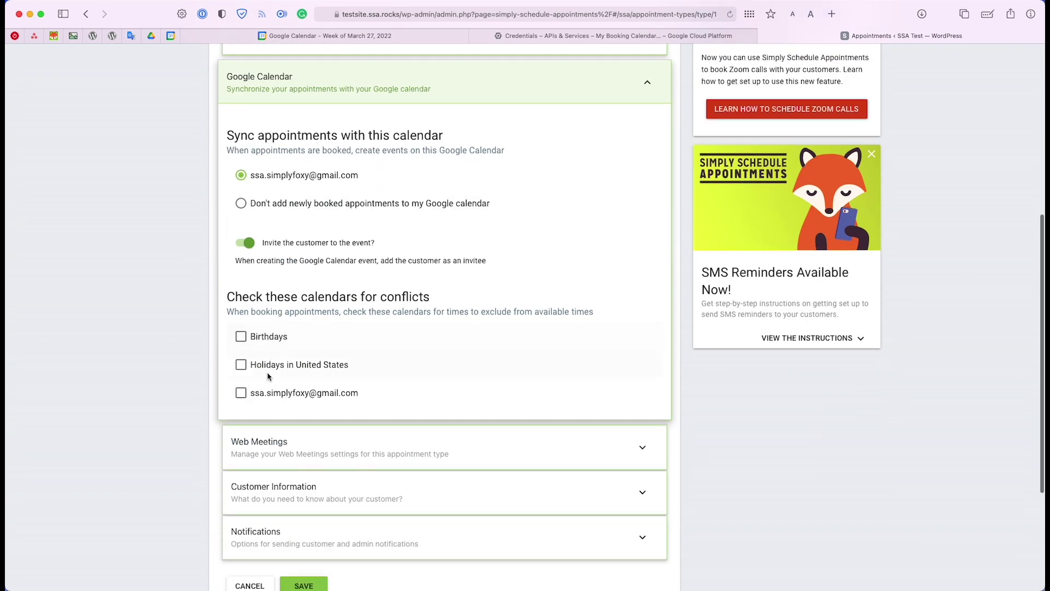
left_click(239, 393)
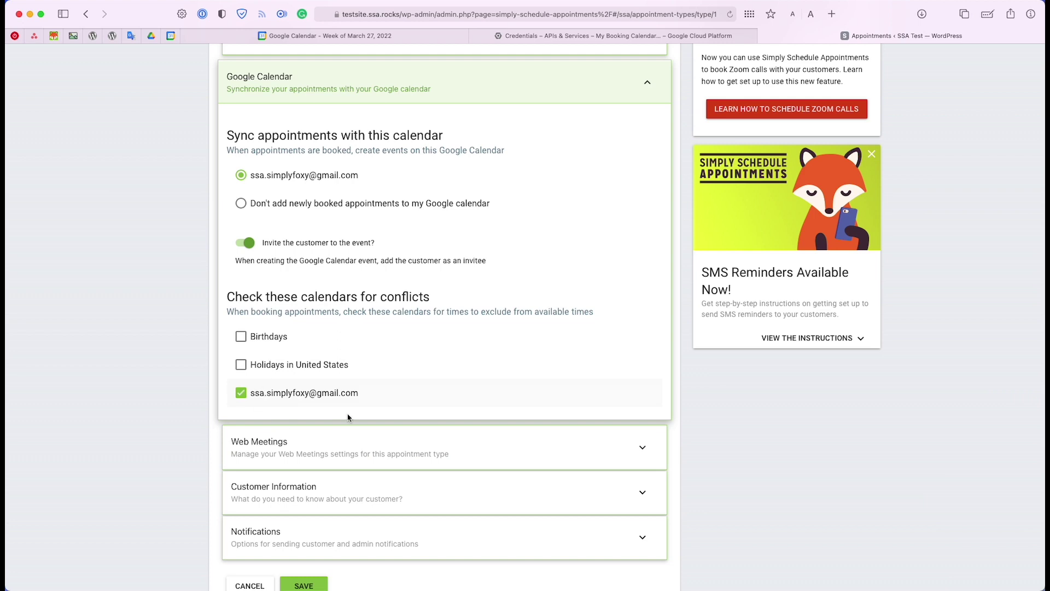
scroll(280, 372, "down", 1)
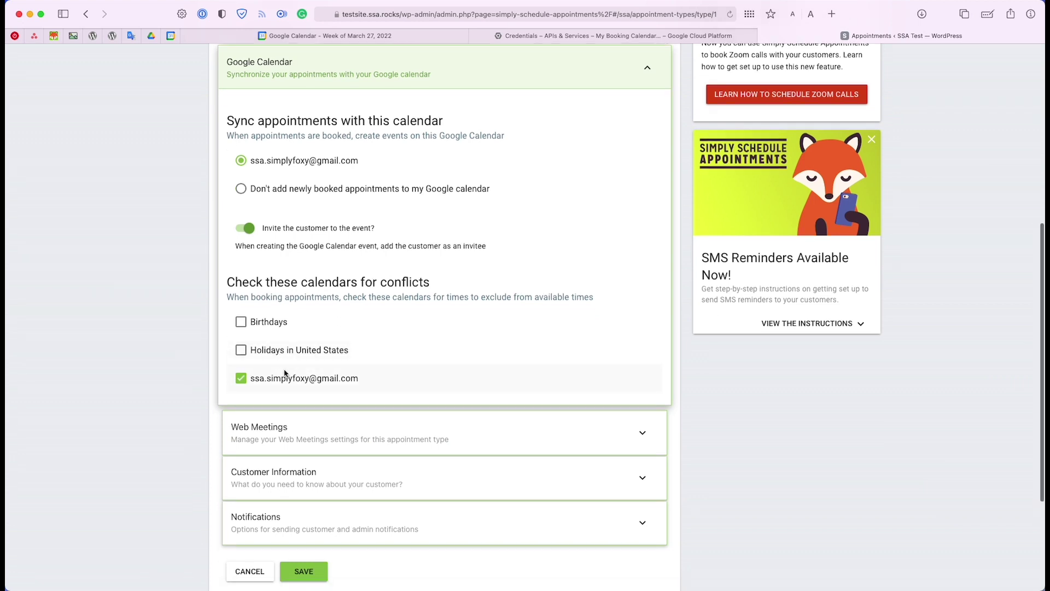
scroll(282, 370, "down", 2)
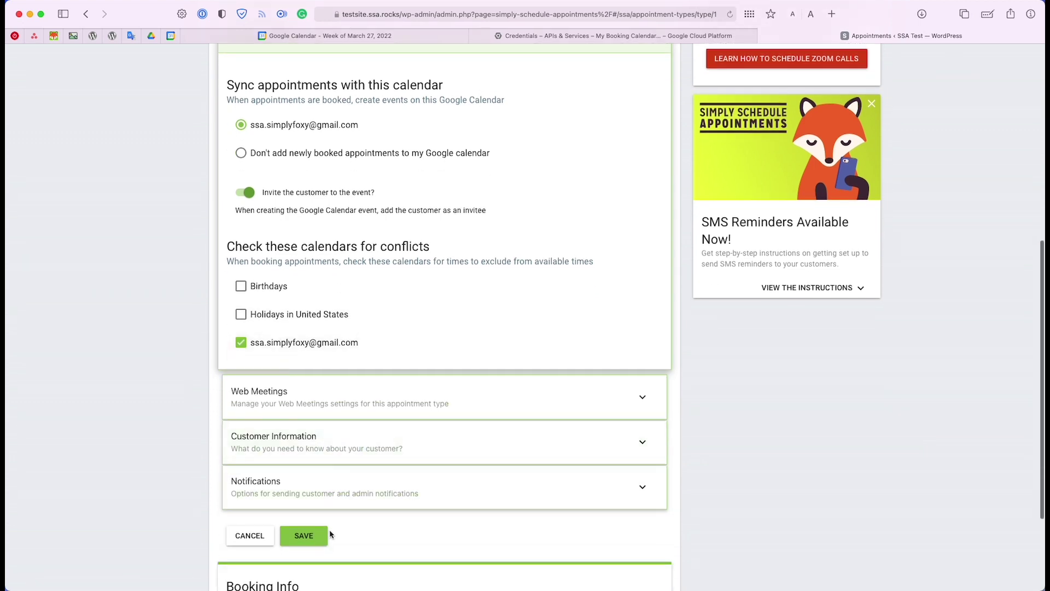
left_click(317, 535)
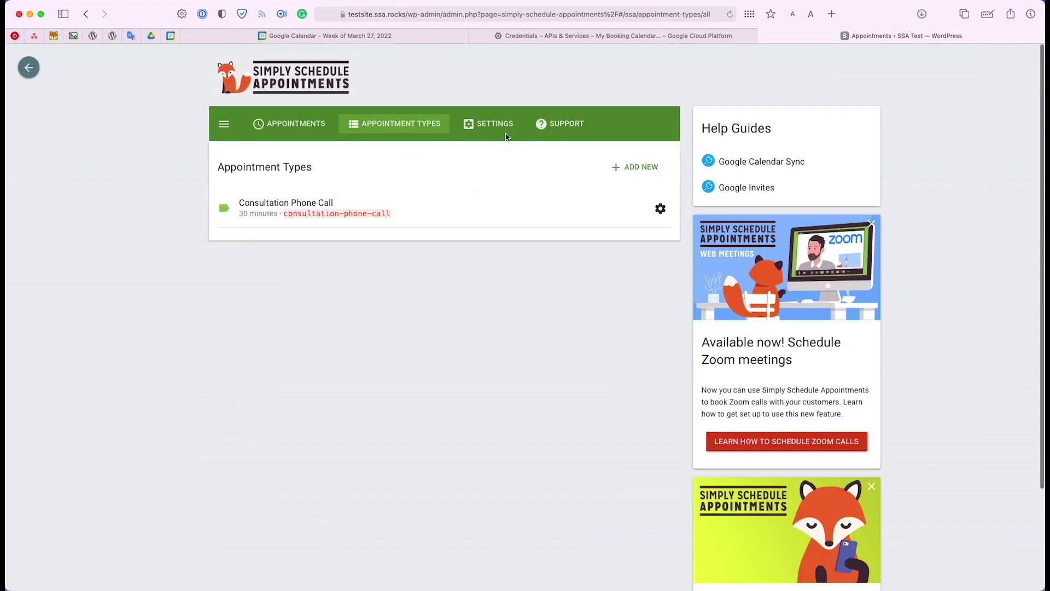
Set the Google Calendar refresh duration to 1 minute
left_click(492, 123)
scroll(383, 328, "down", 3)
left_click(286, 472)
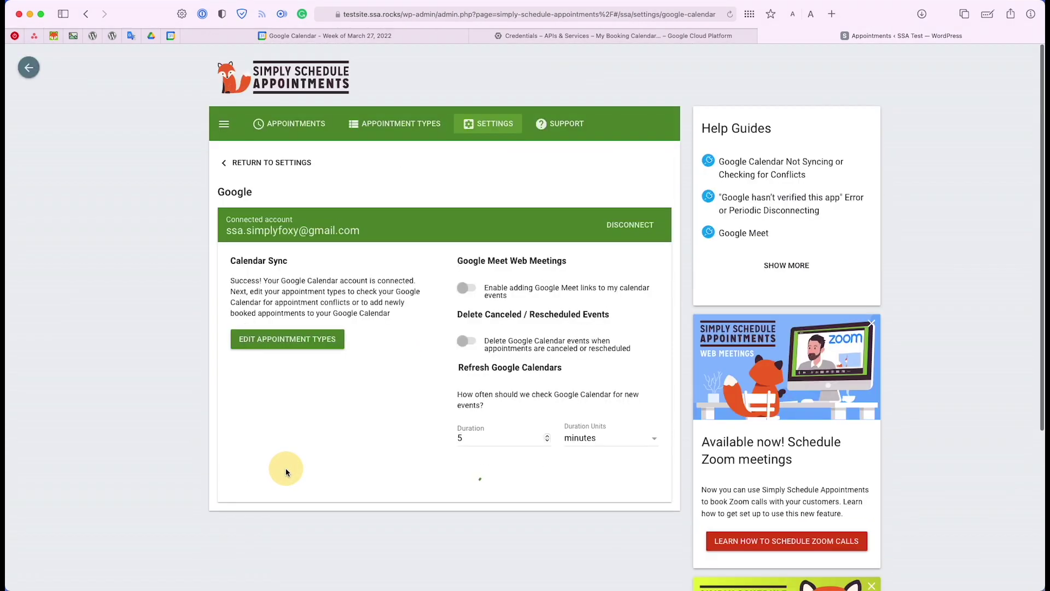
left_click(489, 437)
key("BackSpace")
type("1")
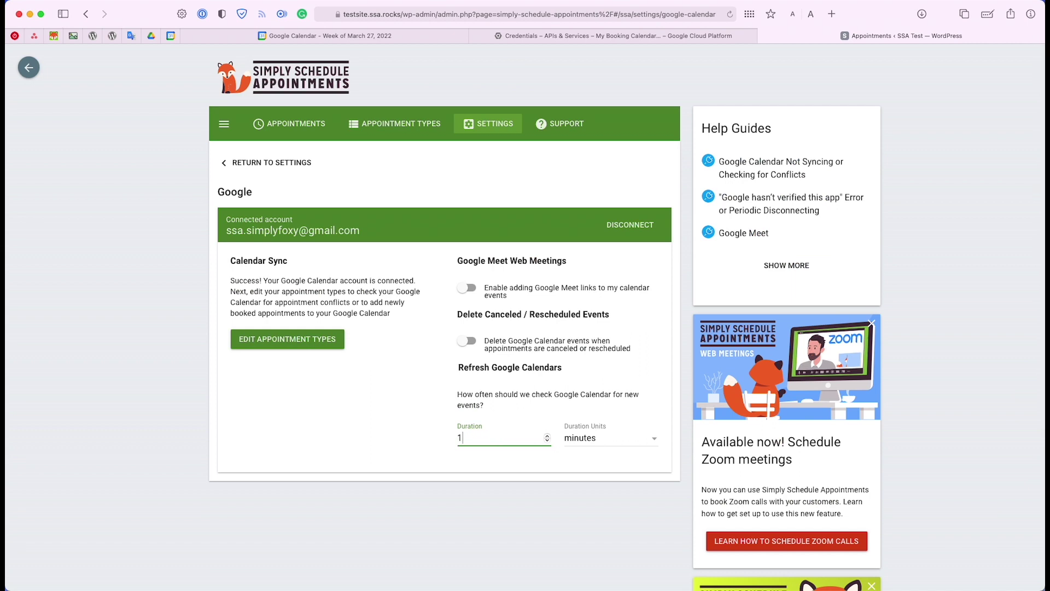
scroll(481, 282, "down", 1)
left_click(480, 189)
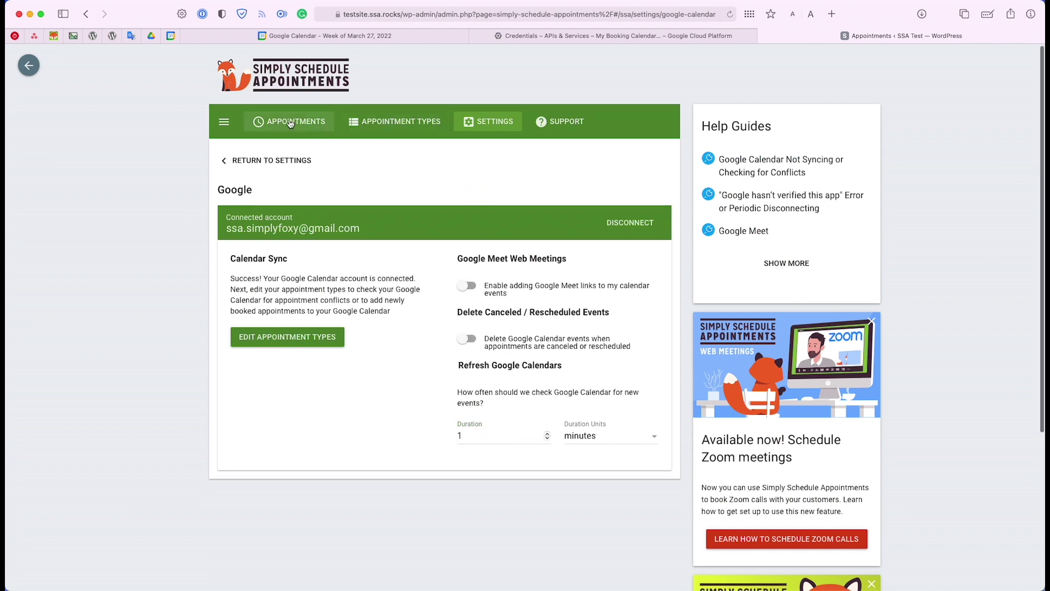
Check the appointments list and Google Calendar week, then start booking a new appointment
left_click(290, 124)
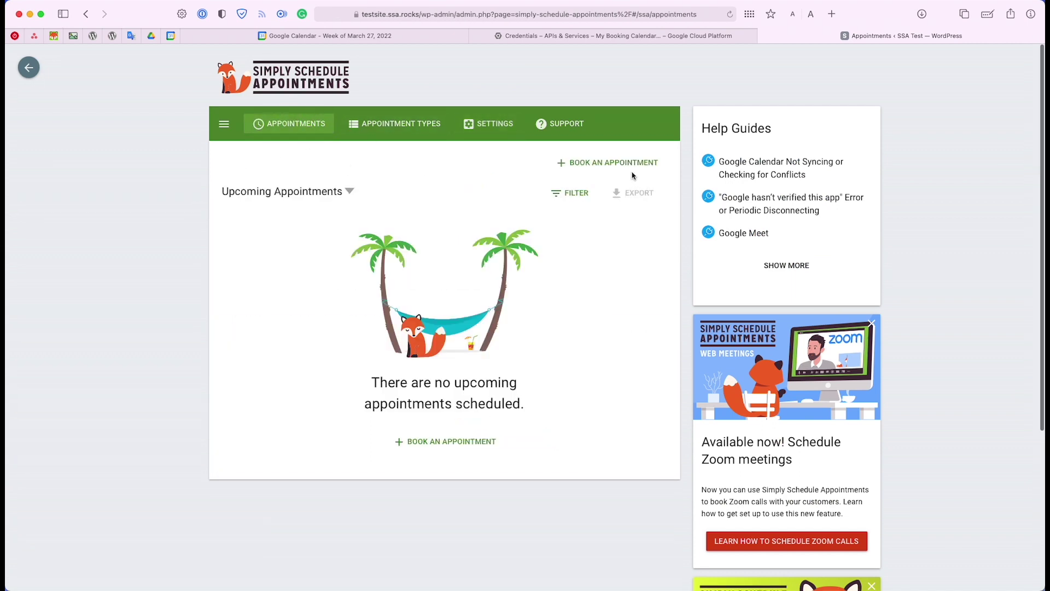
left_click(436, 41)
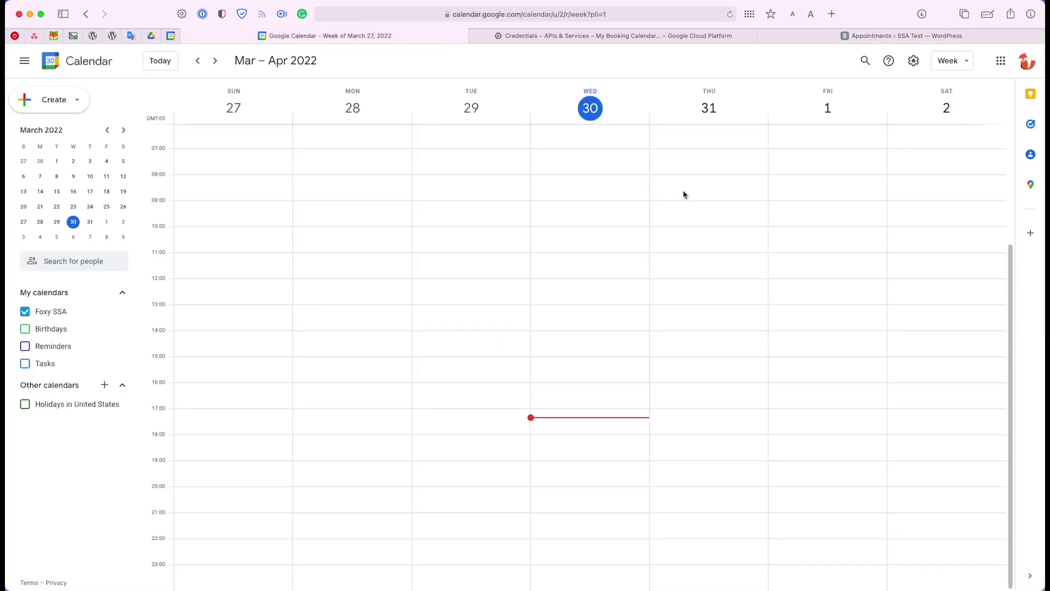
left_click(841, 34)
left_click(659, 164)
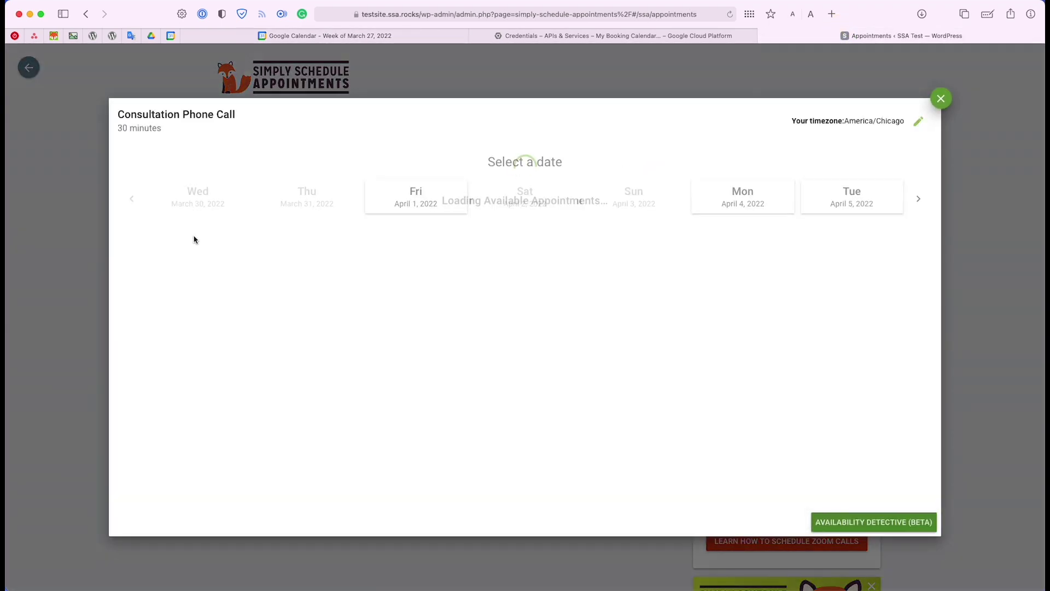
Book a Consultation Phone Call for Friday April 1 at 8:00 AM with the test customer's name and email
left_click(454, 208)
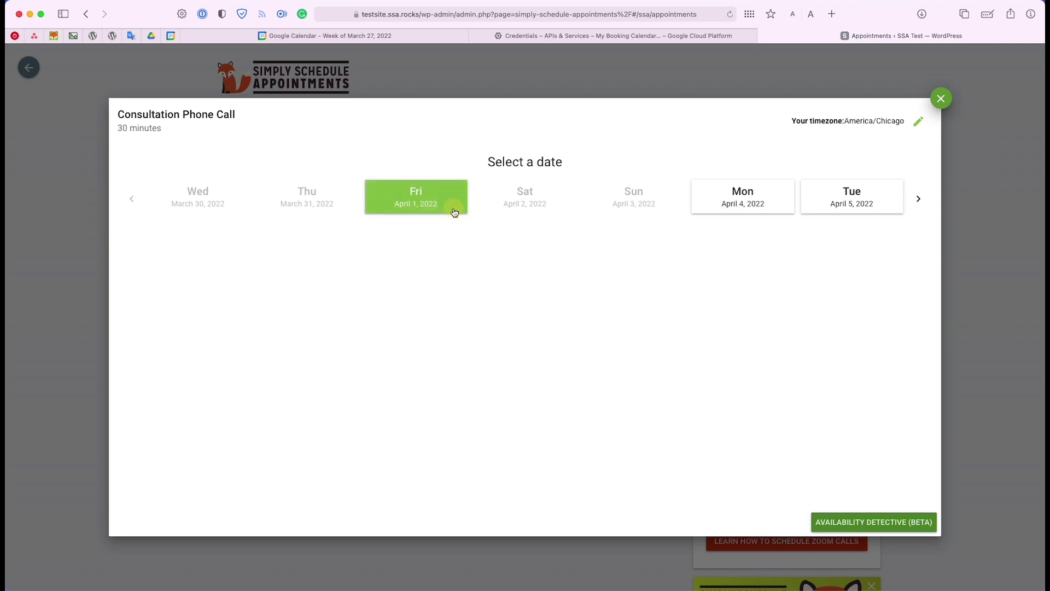
left_click(429, 274)
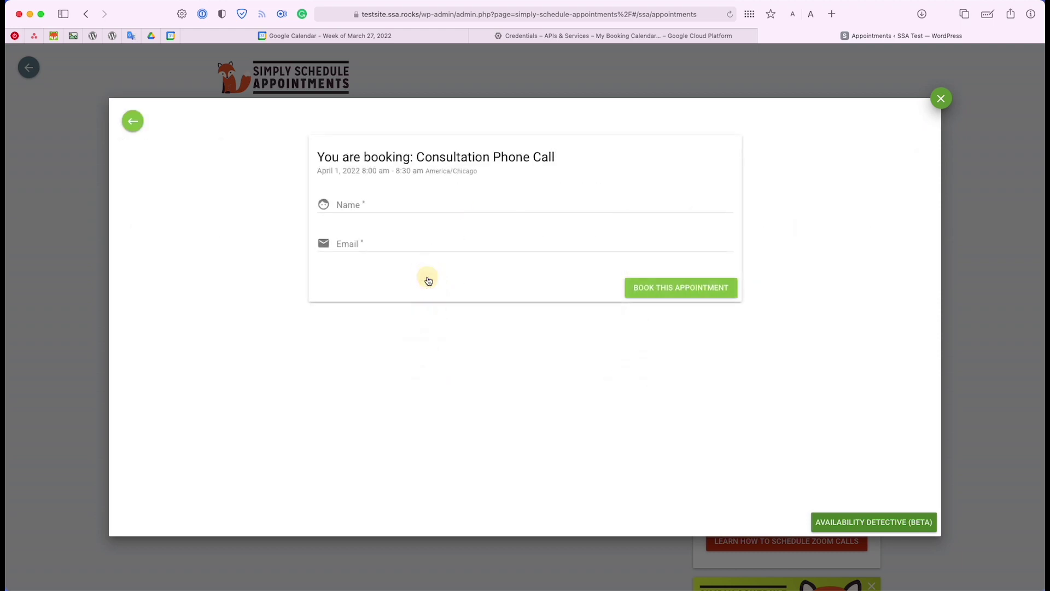
left_click(352, 207)
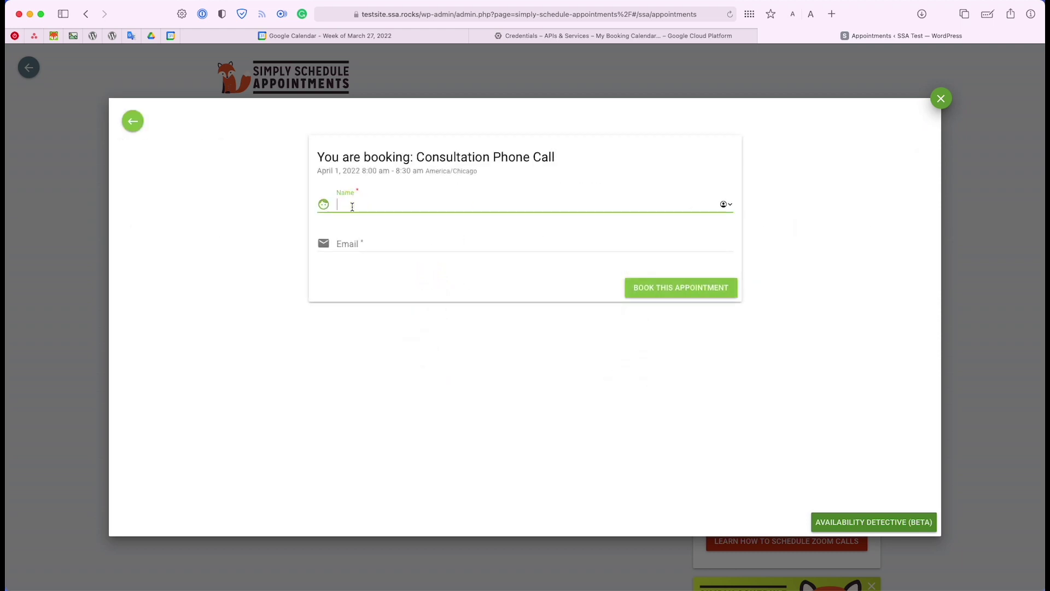
type("JO")
type("hn")
key("Tab")
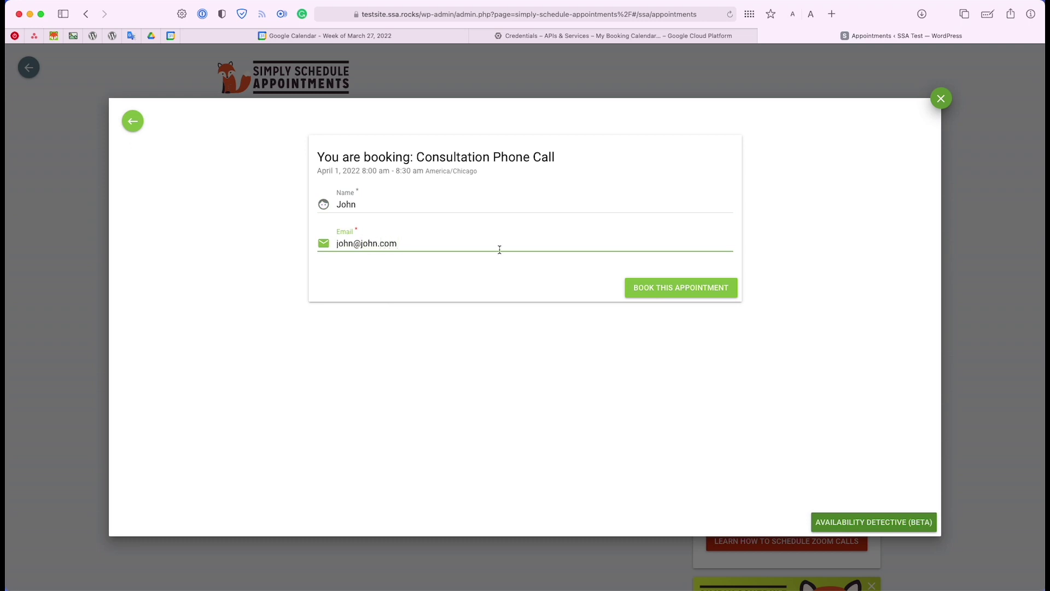
left_click(628, 288)
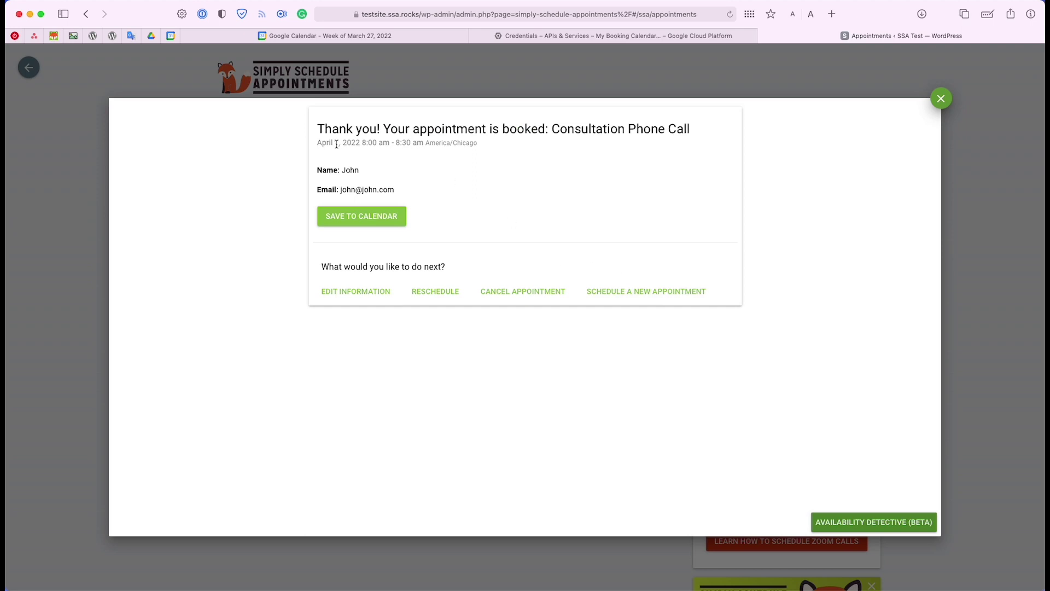
left_click_drag(316, 146, 364, 145)
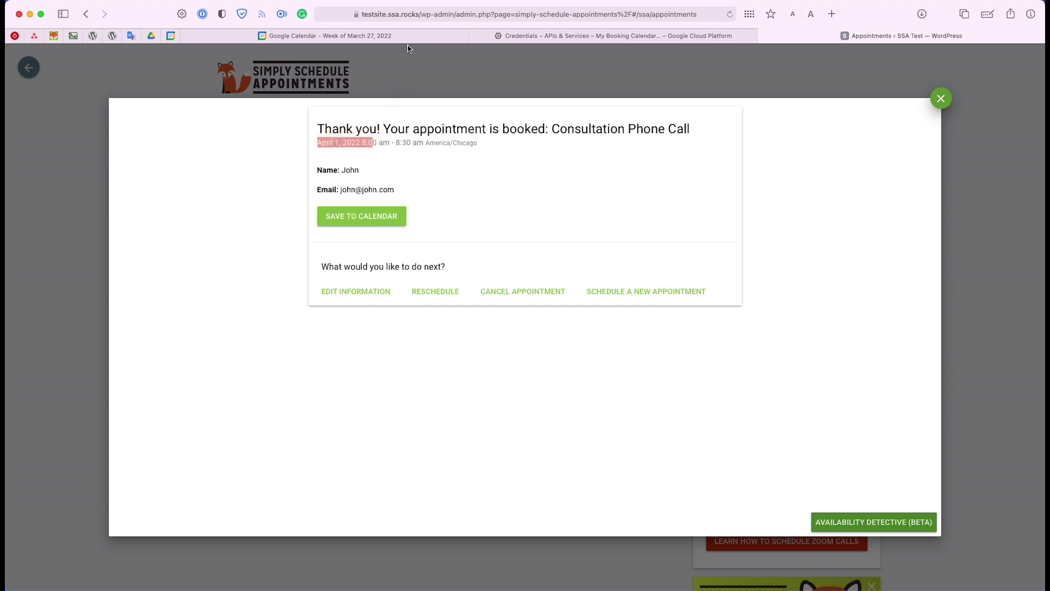
left_click(405, 37)
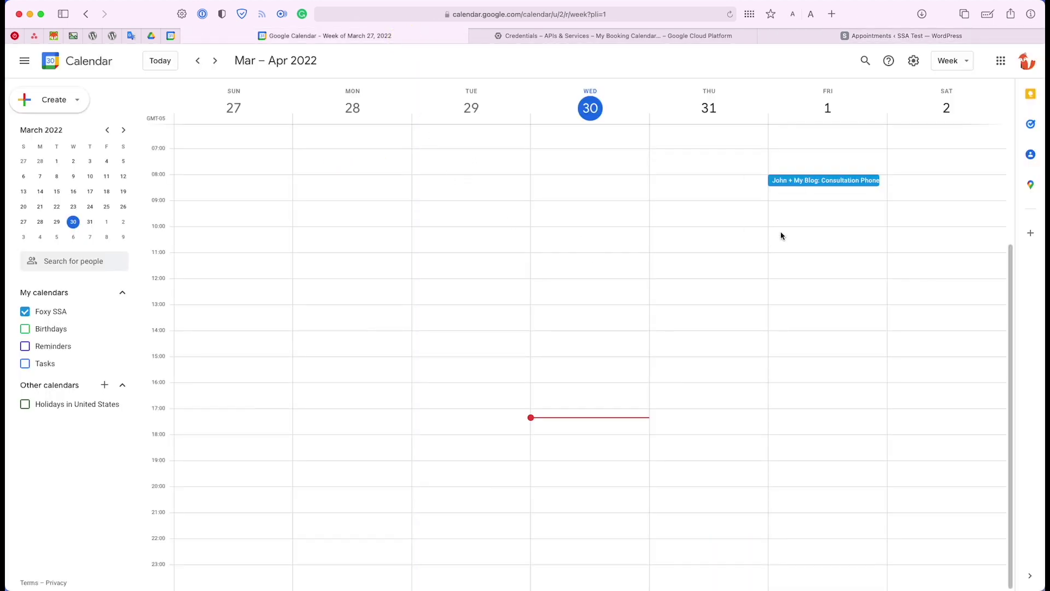
left_click(790, 182)
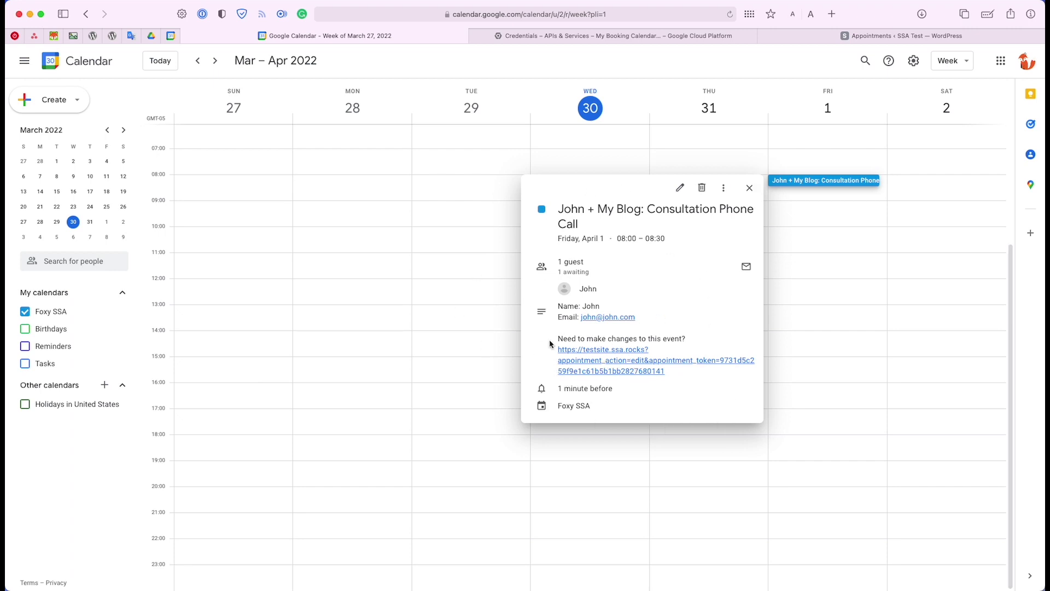
left_click(856, 303)
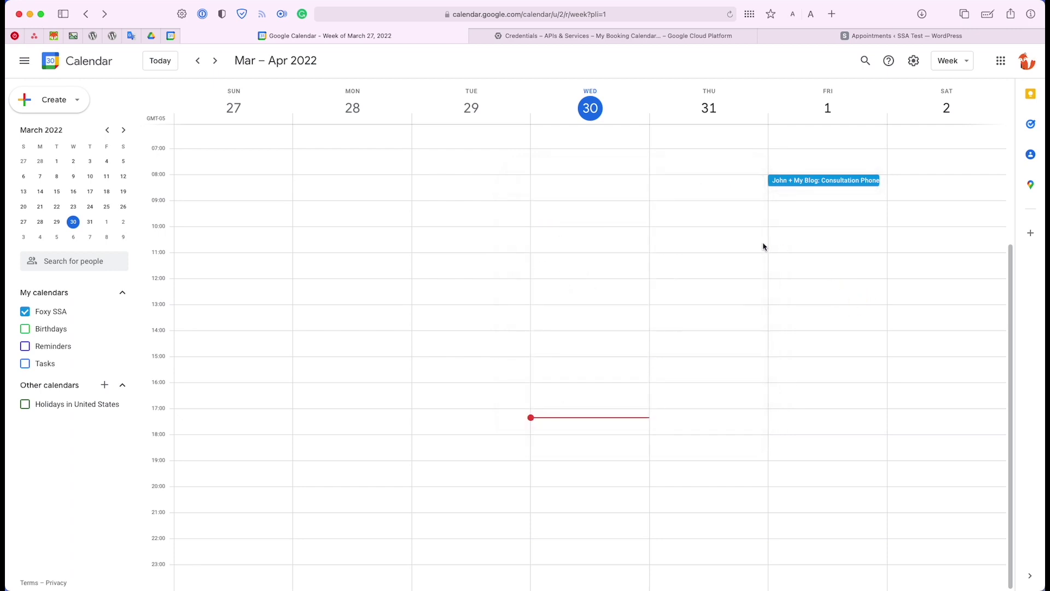
Start another booking to view April 1's available morning and afternoon times, then return to Google Calendar
left_click(802, 40)
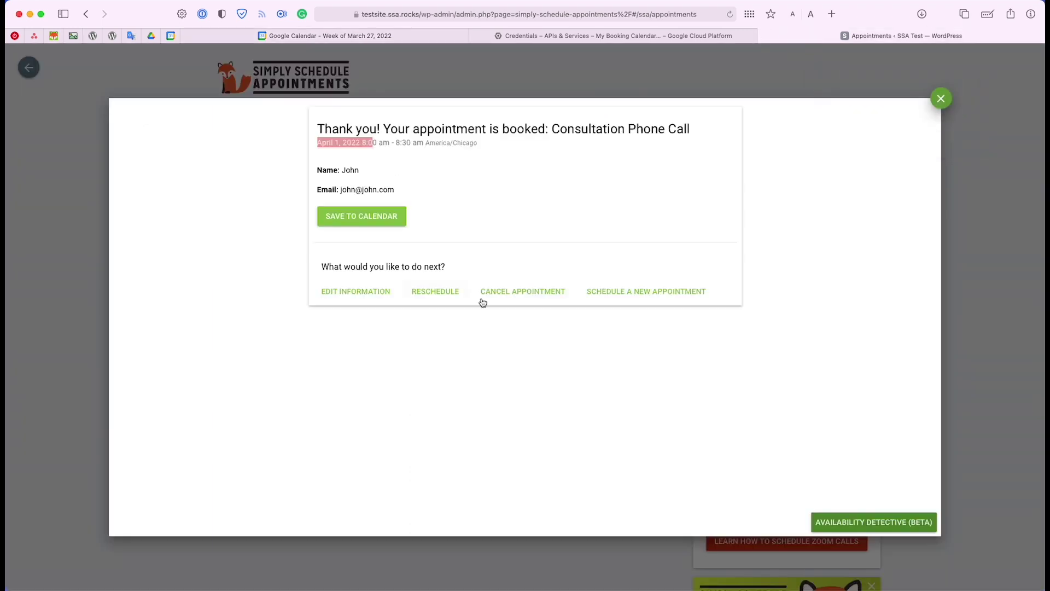
left_click(638, 293)
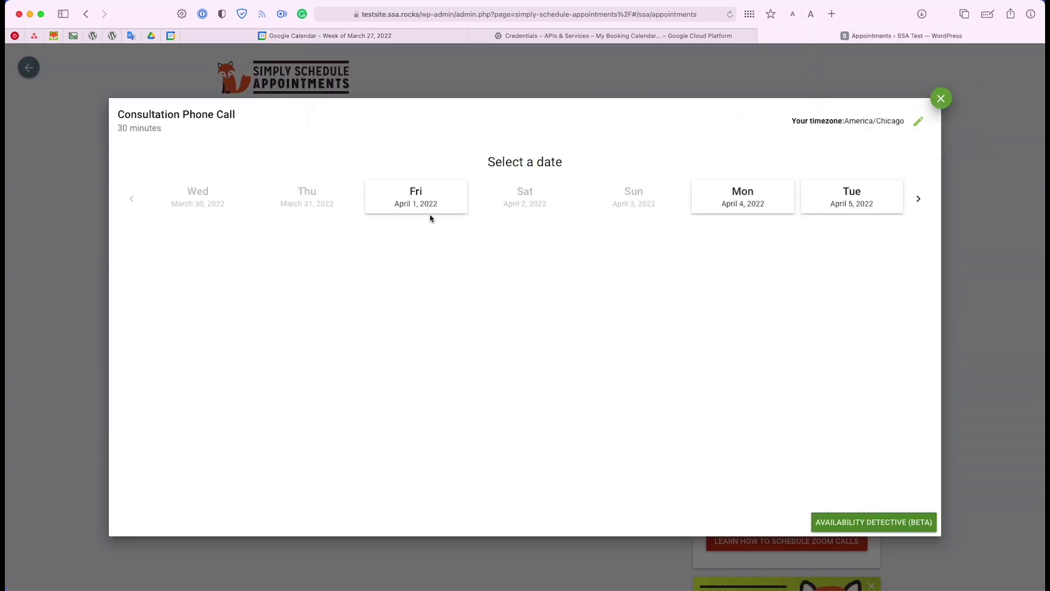
left_click(430, 217)
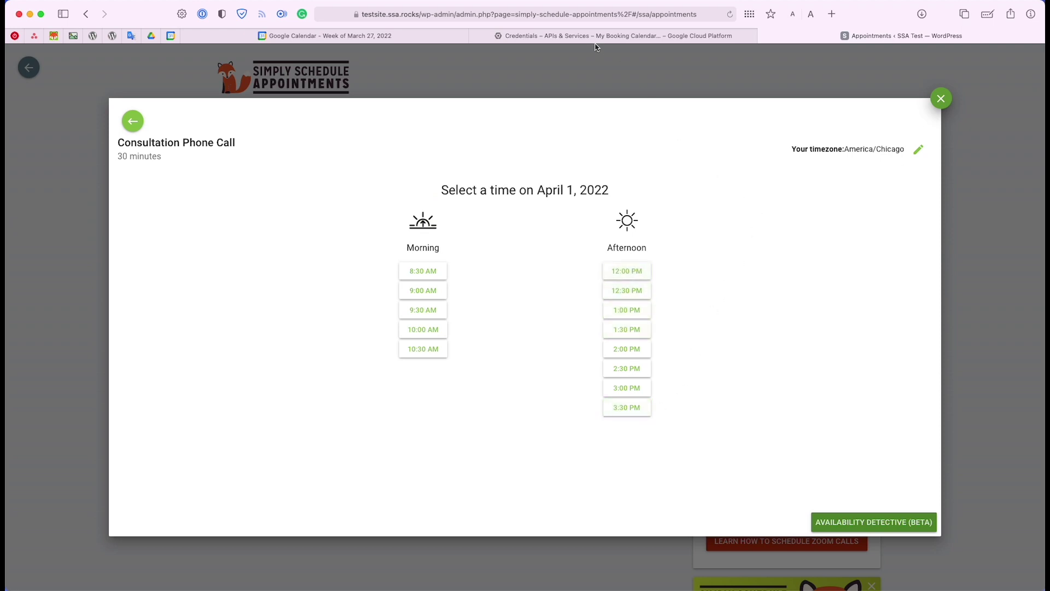
left_click(397, 36)
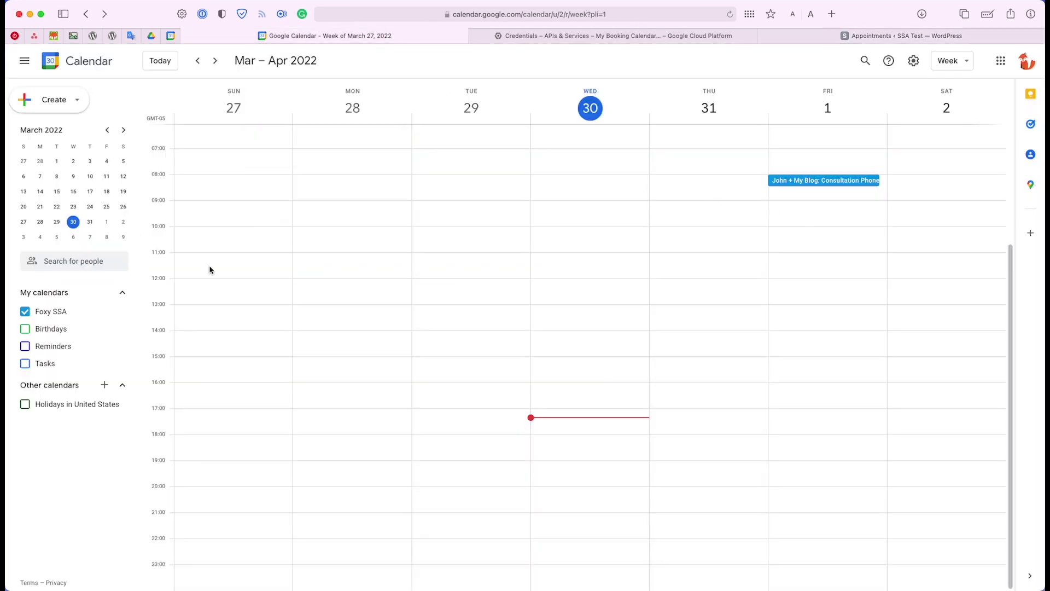
Create a new Google Calendar event on Friday, April 1 from 12:00 to 16:00
left_click(786, 282)
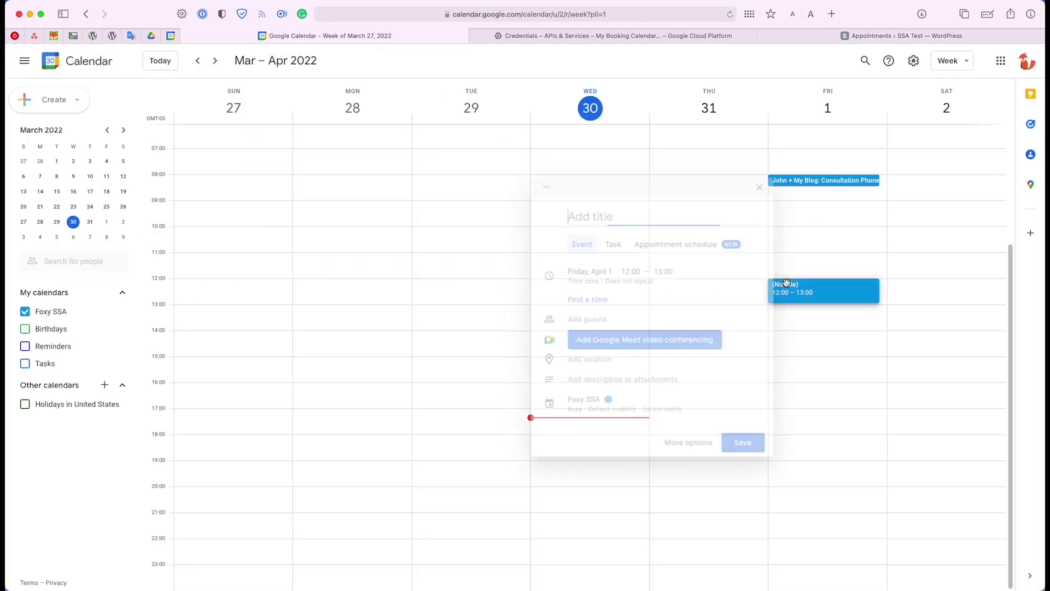
left_click(664, 271)
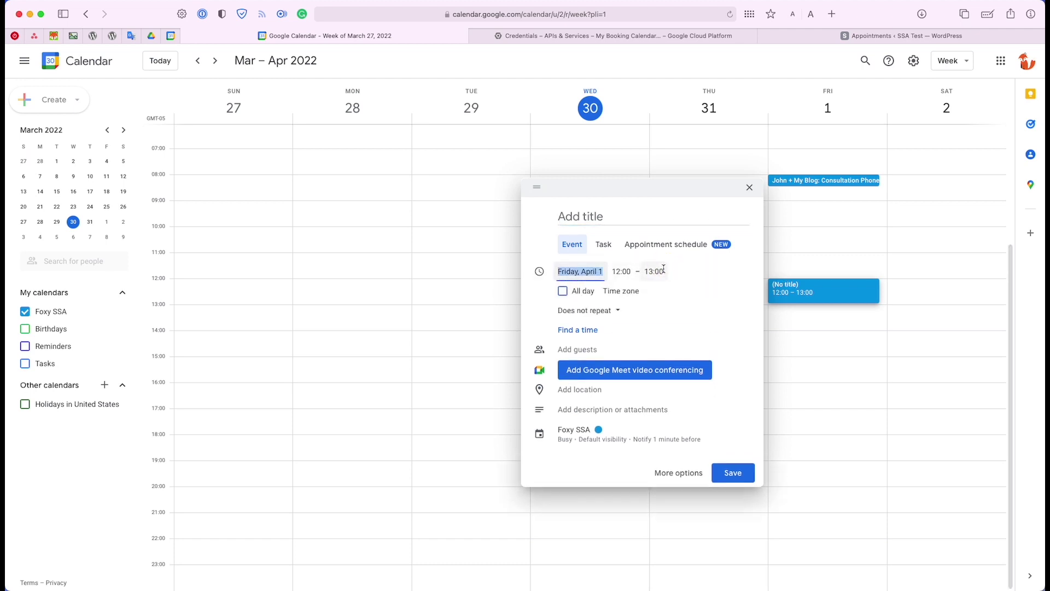
left_click(664, 271)
scroll(692, 357, "down", 3)
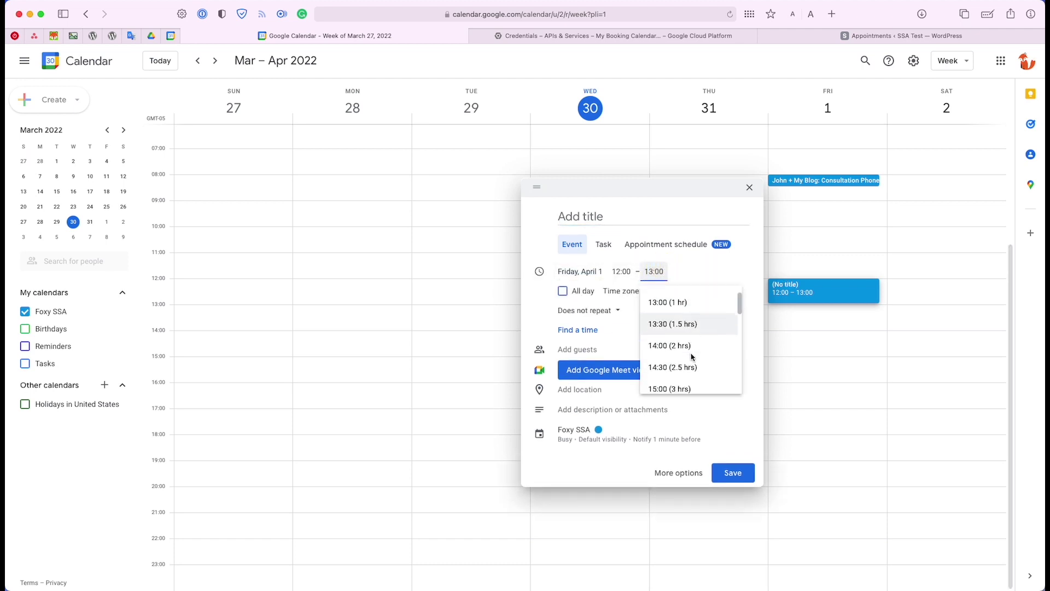
scroll(692, 356, "down", 1)
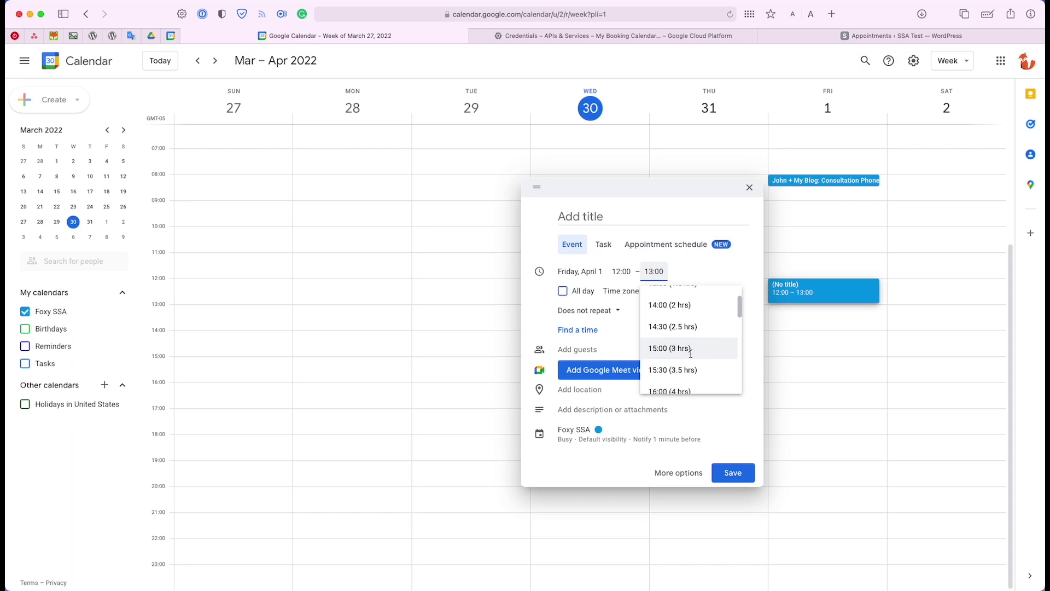
scroll(692, 357, "down", 1)
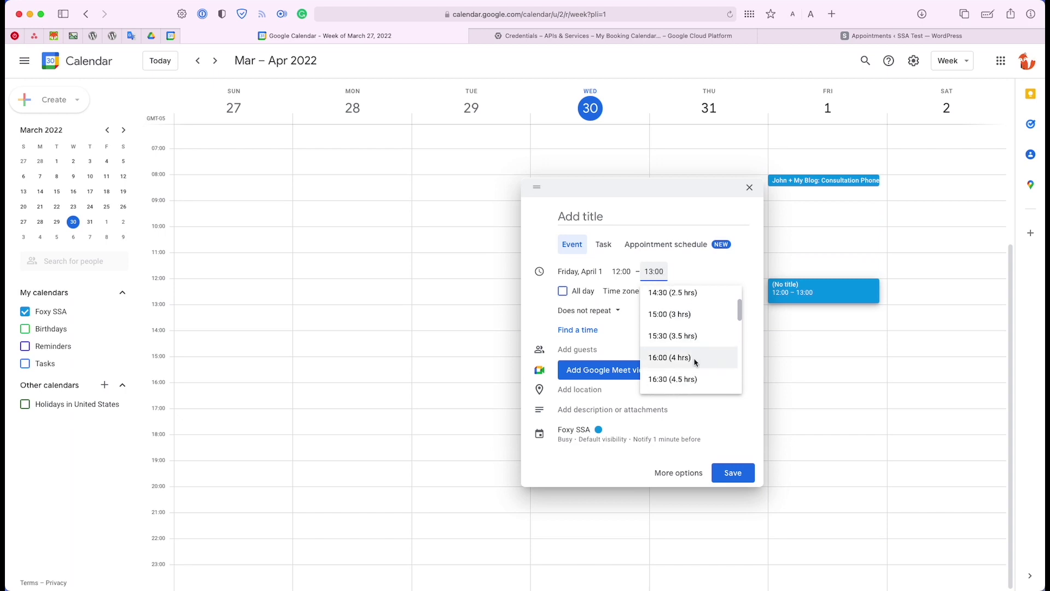
left_click(696, 363)
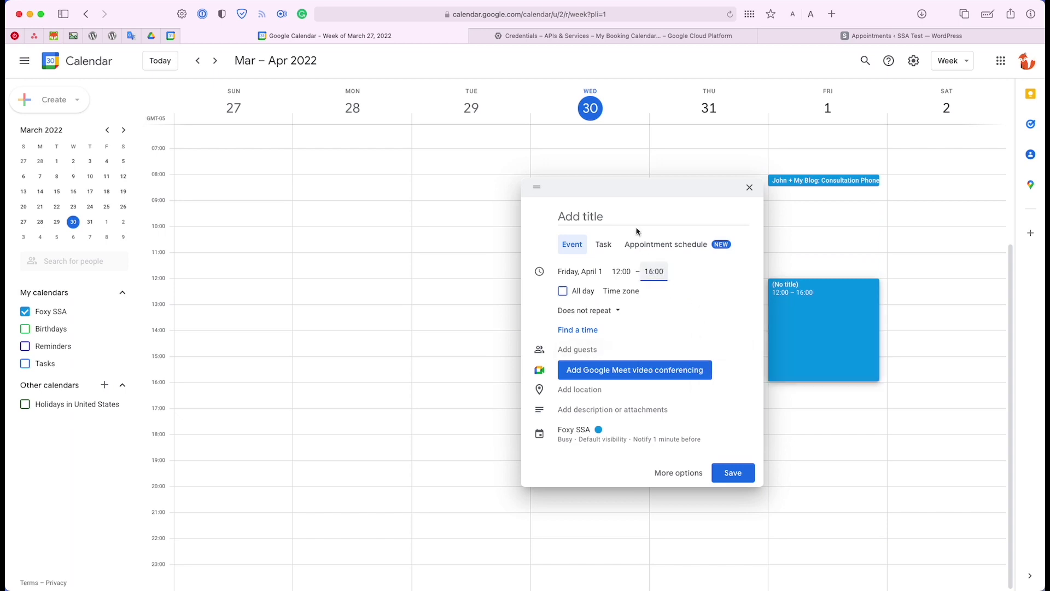
Title the event 'Dentist appointment' and save it
left_click(574, 209)
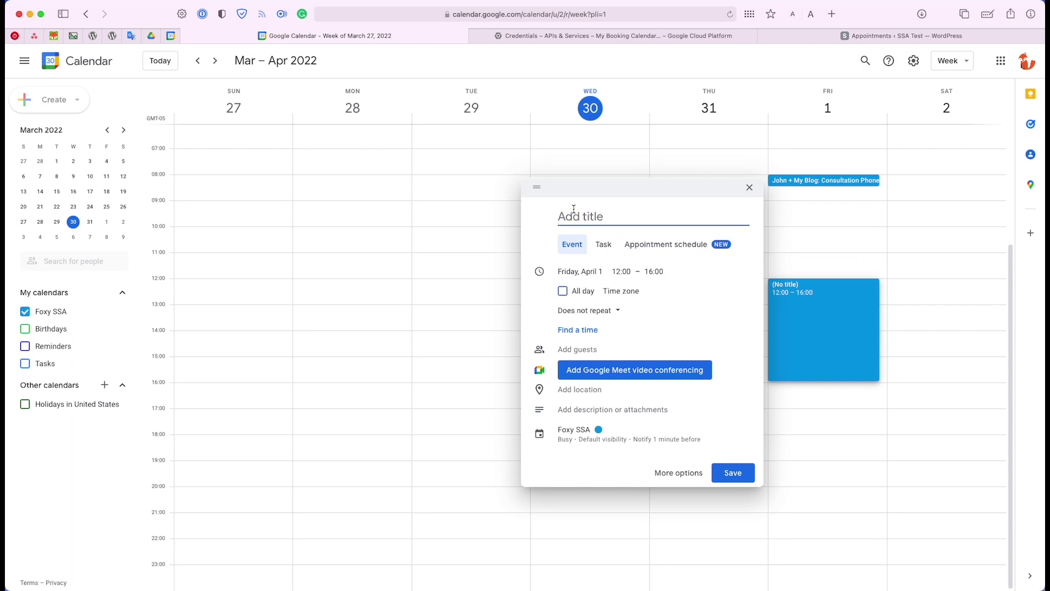
type("Dentist appointment")
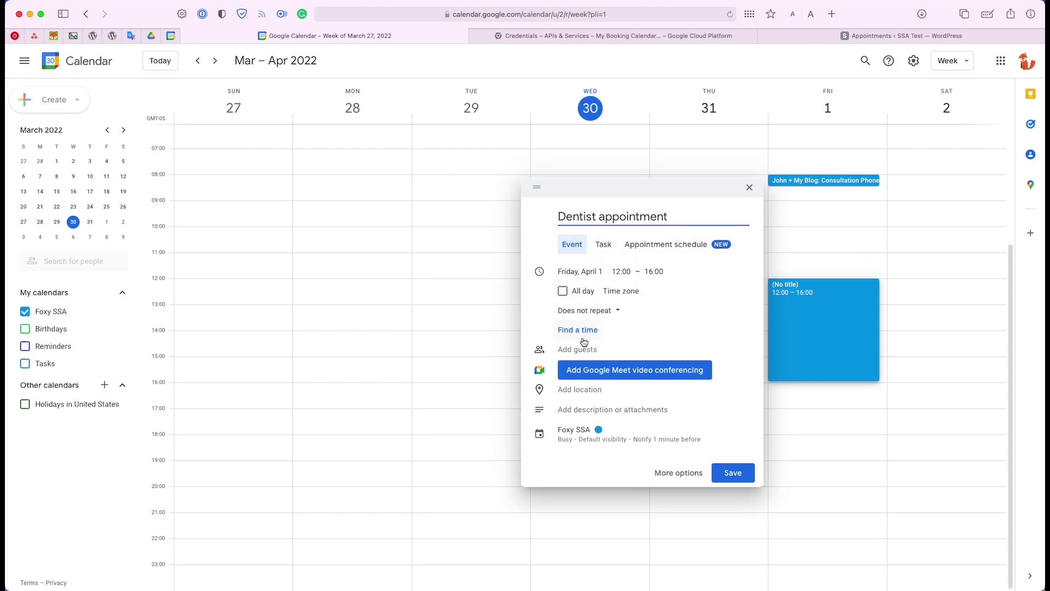
left_click(573, 446)
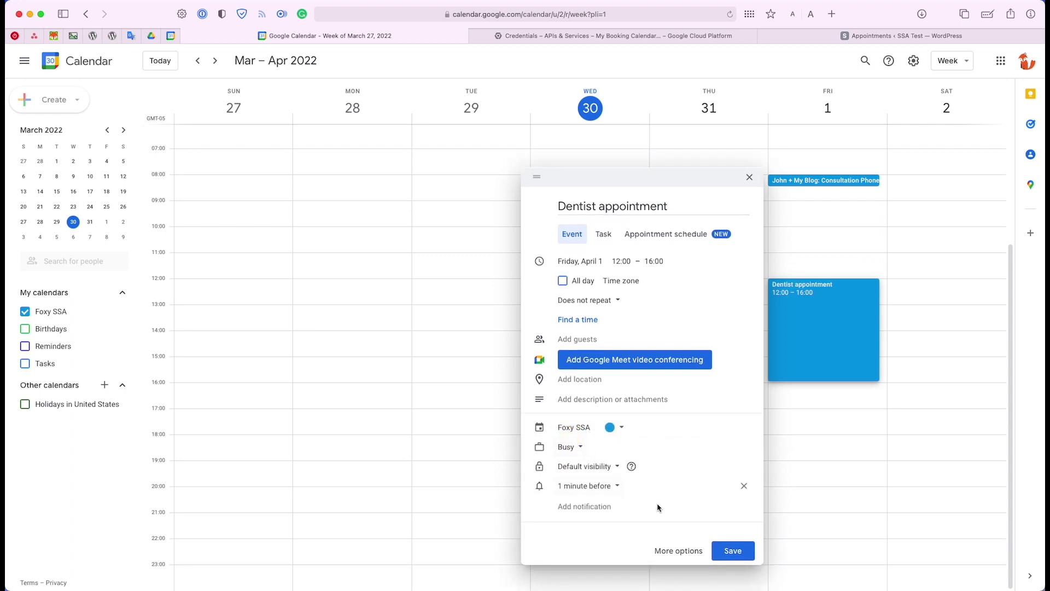
left_click(733, 551)
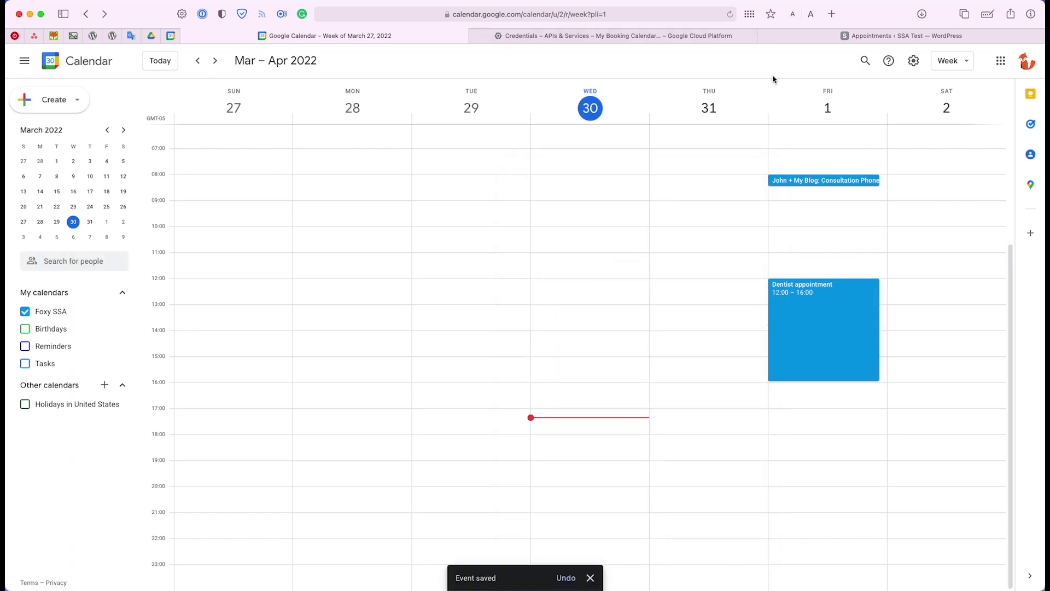
left_click(856, 36)
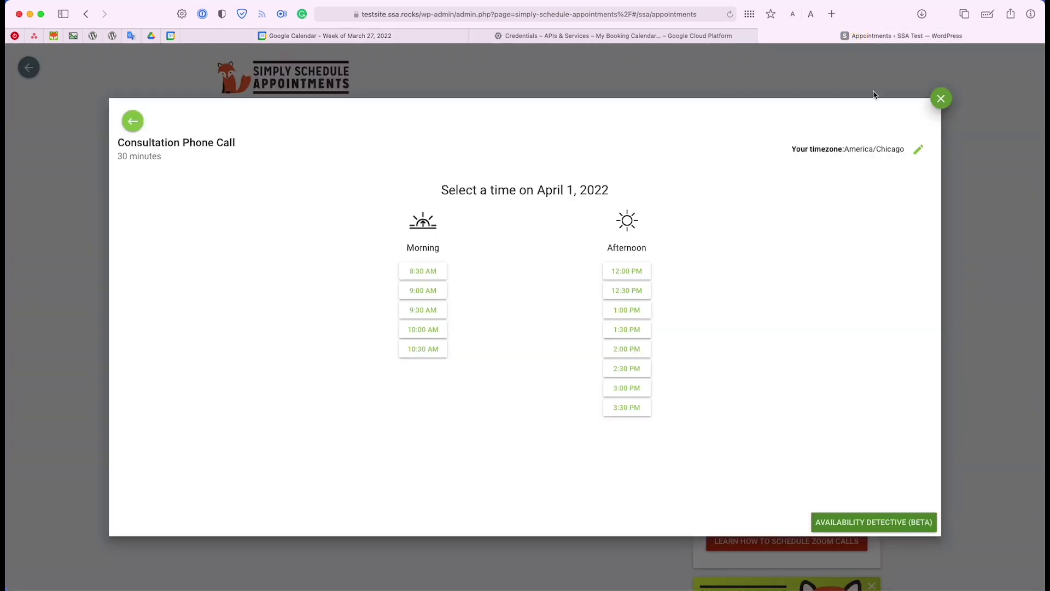
Reload the appointments page and recheck April 1 availability in a new booking
left_click(938, 99)
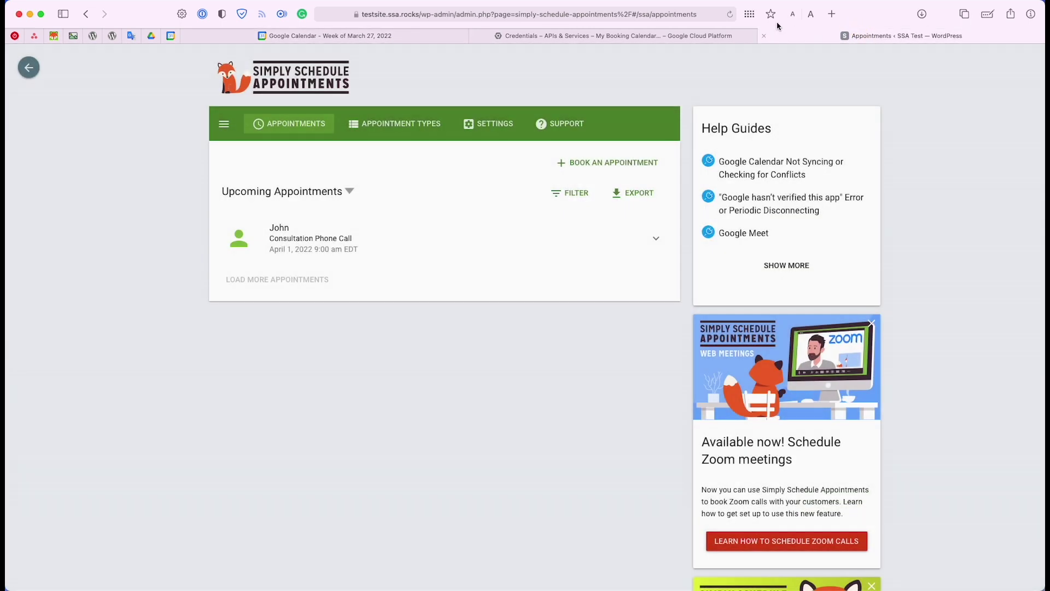
left_click(730, 14)
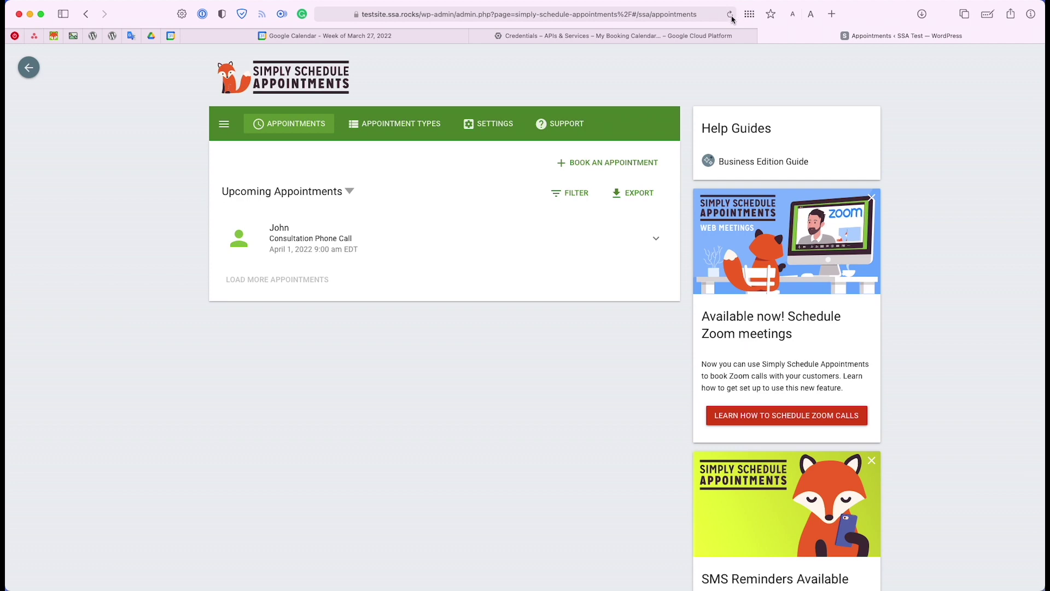
left_click(730, 15)
left_click(646, 163)
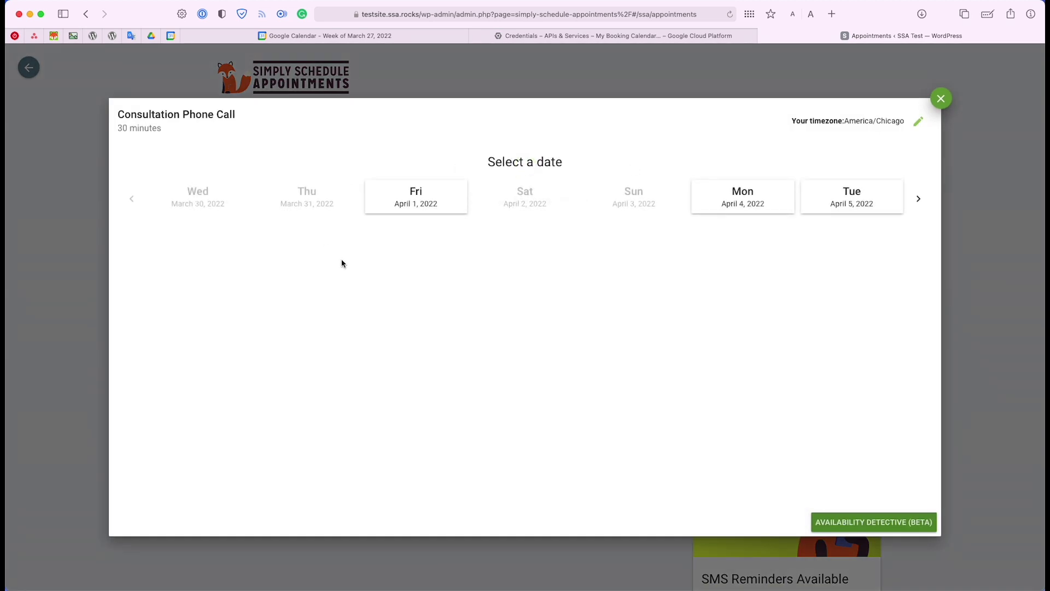
left_click(396, 210)
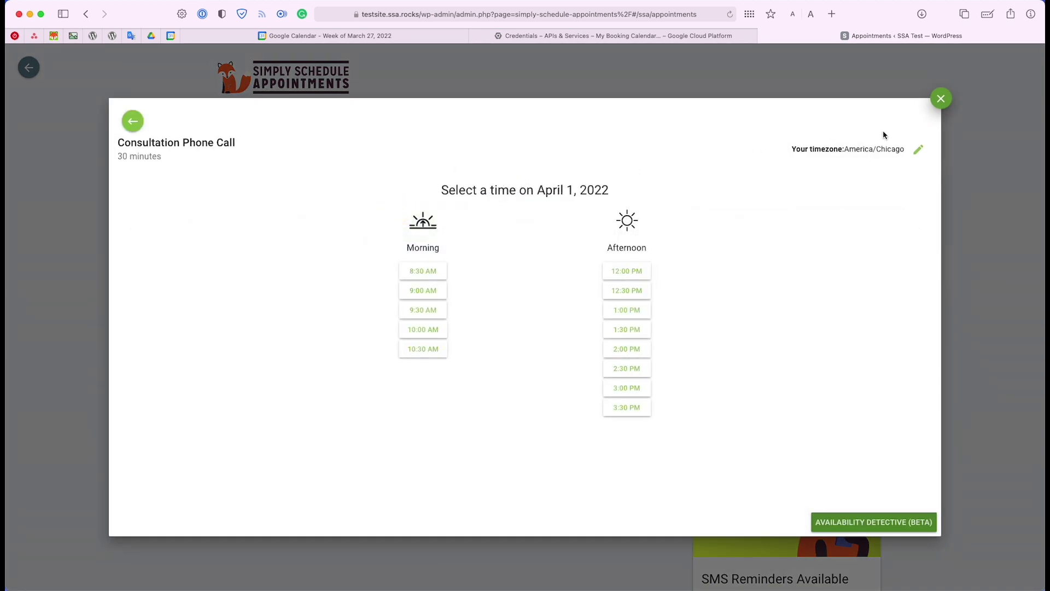
left_click(940, 101)
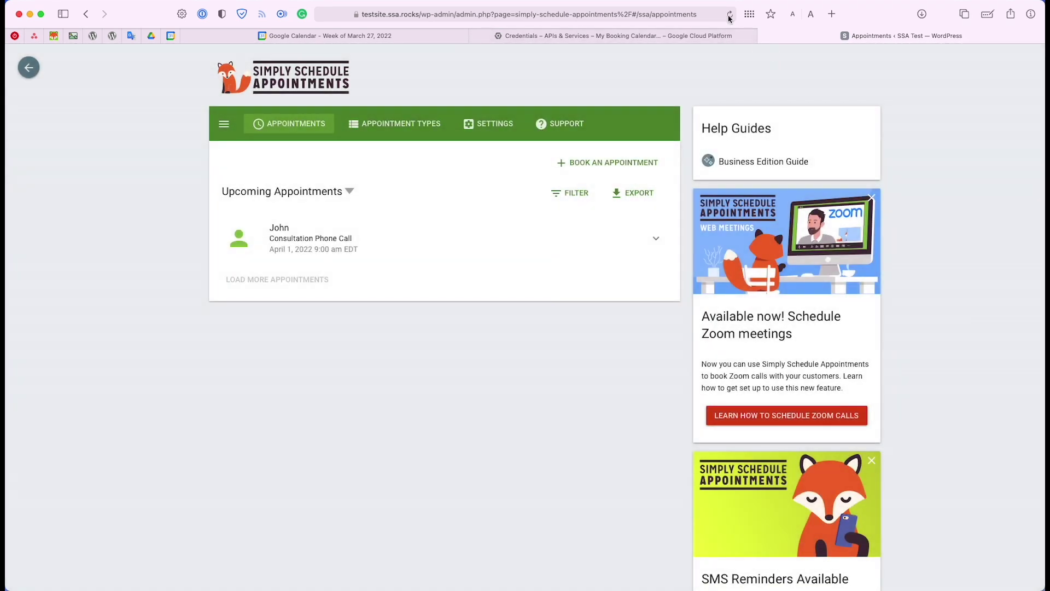
Review the Google Calendar settings, then start a new booking from Appointments
left_click(484, 125)
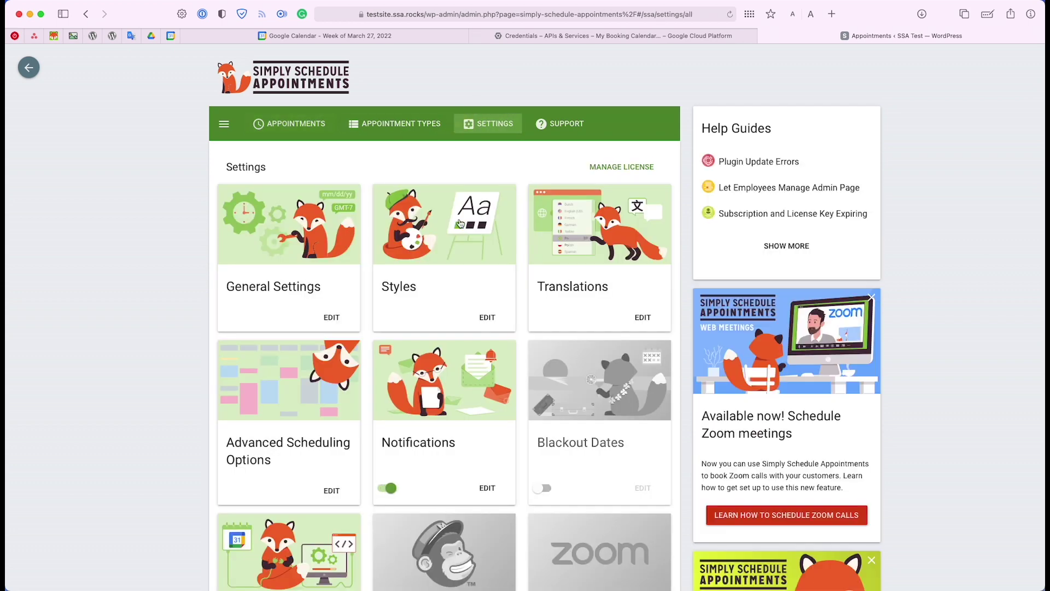
scroll(445, 284, "down", 5)
left_click(340, 349)
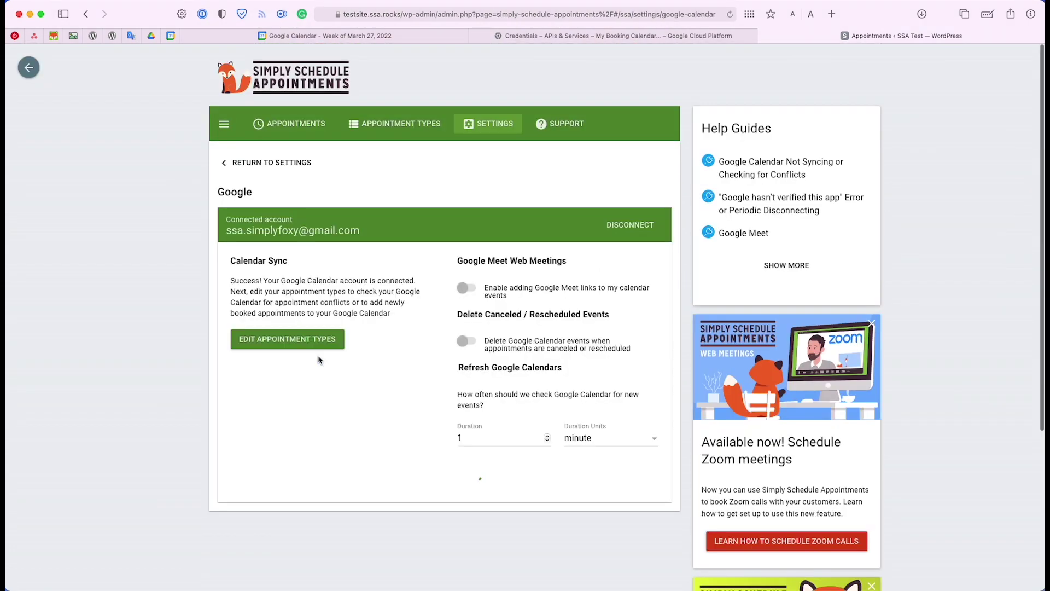
scroll(551, 310, "down", 2)
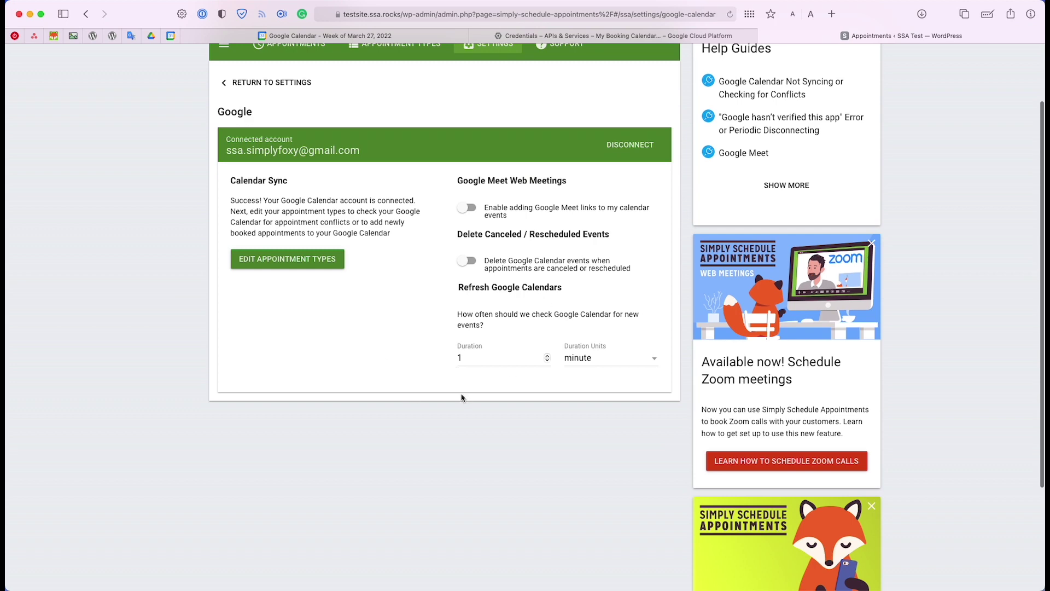
scroll(464, 396, "up", 3)
left_click(282, 121)
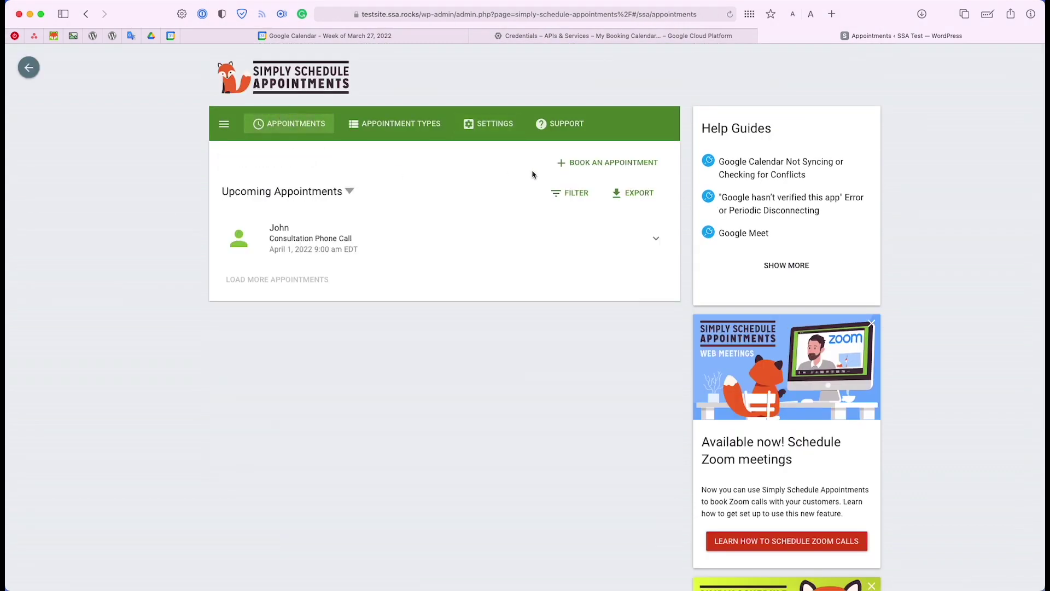
left_click(596, 171)
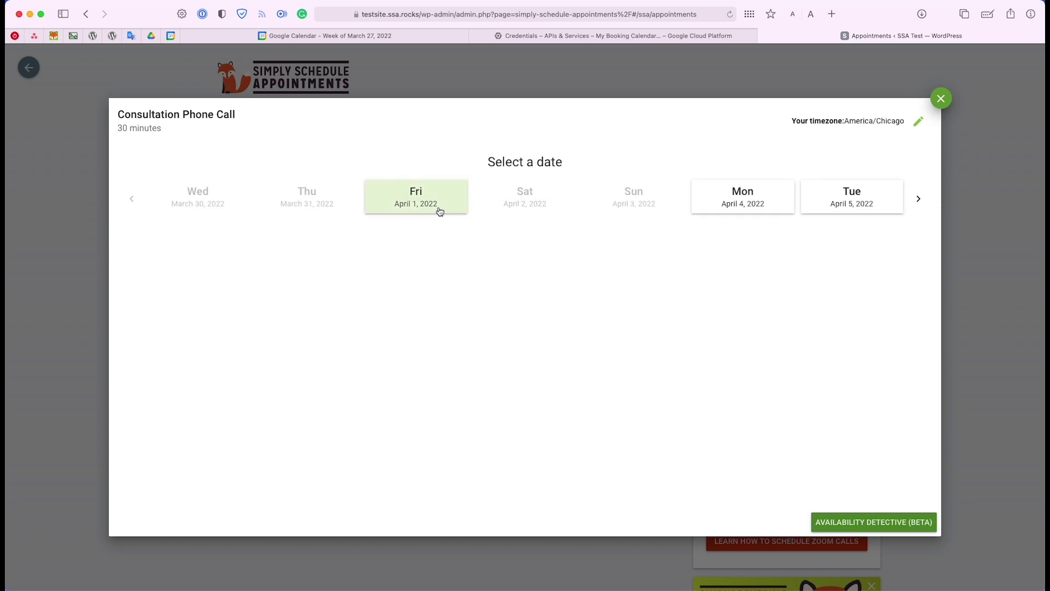
Verify April 1 lists only 8:30–10:30 AM slots, comparing against Google Calendar and rebooking to recheck
left_click(440, 211)
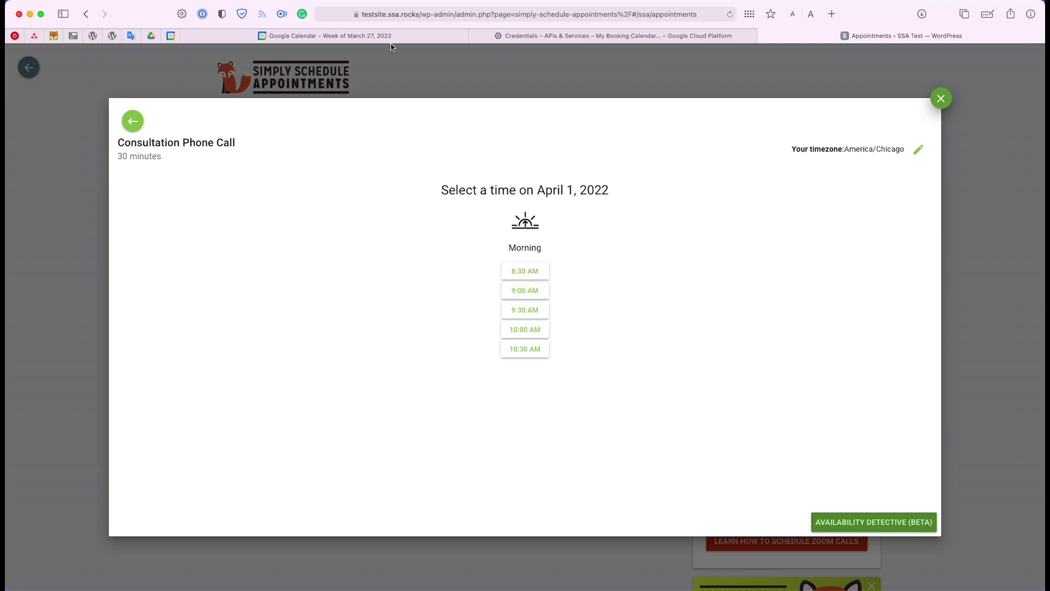
left_click(429, 37)
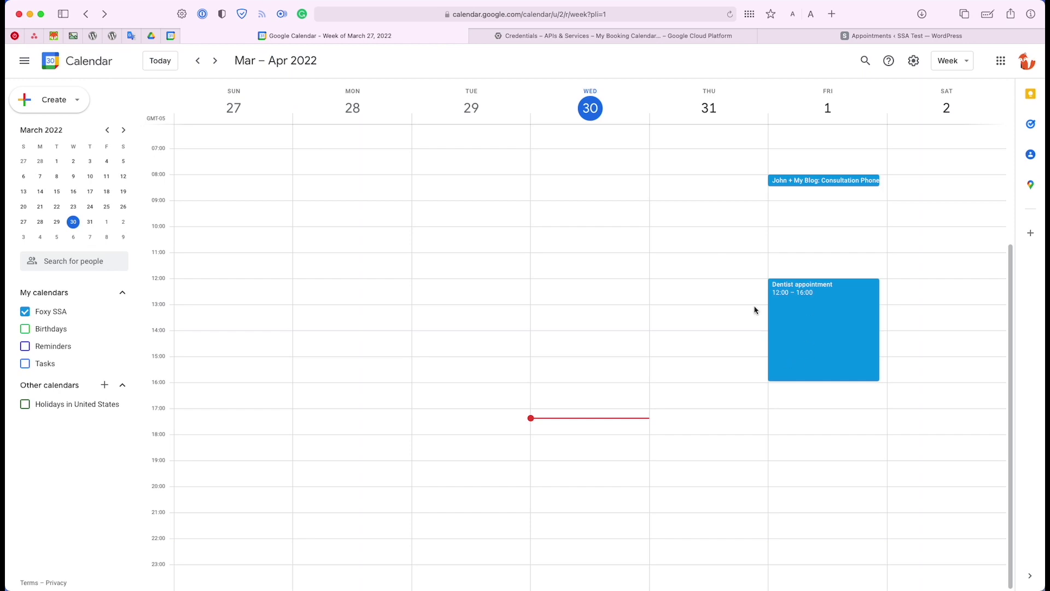
left_click(835, 42)
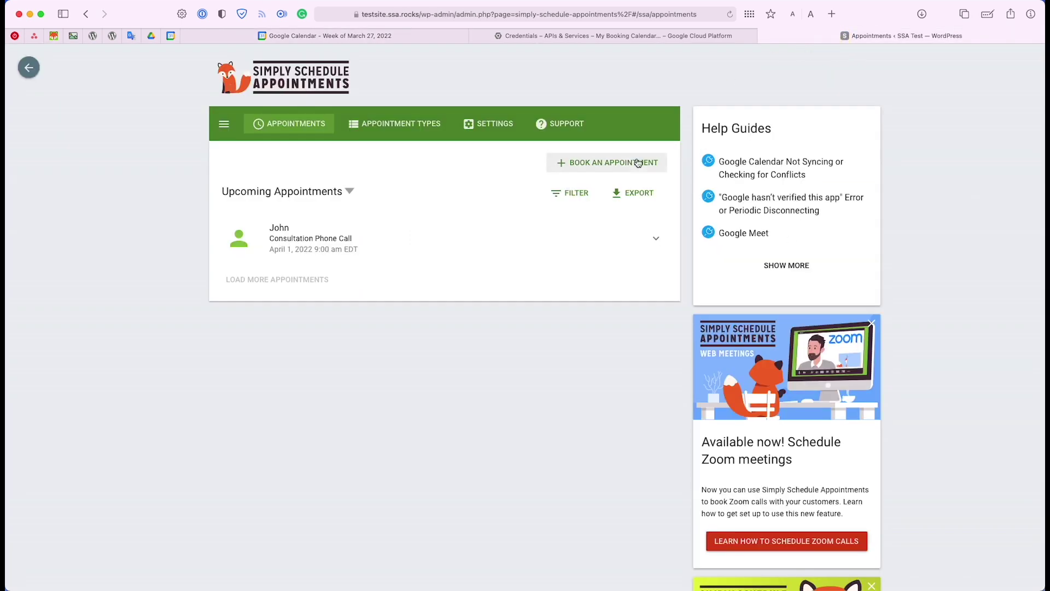
left_click(638, 162)
left_click(432, 186)
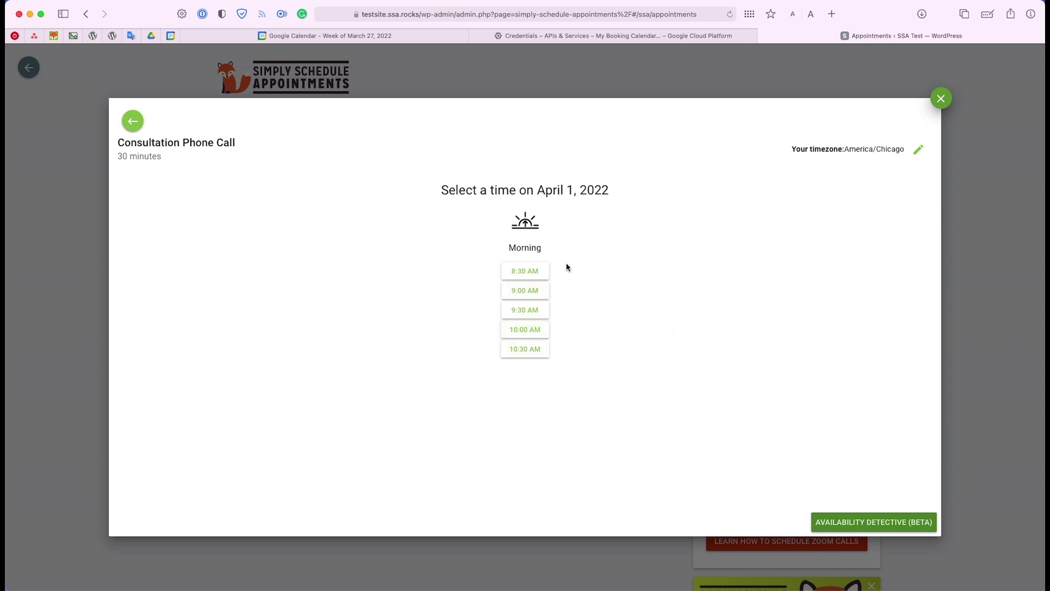
left_click(937, 99)
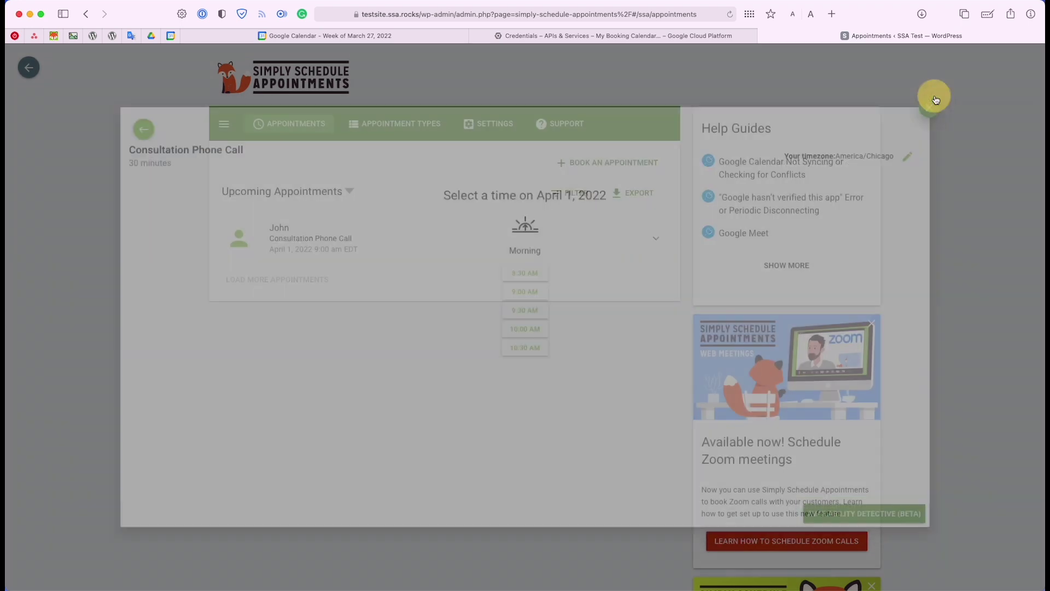